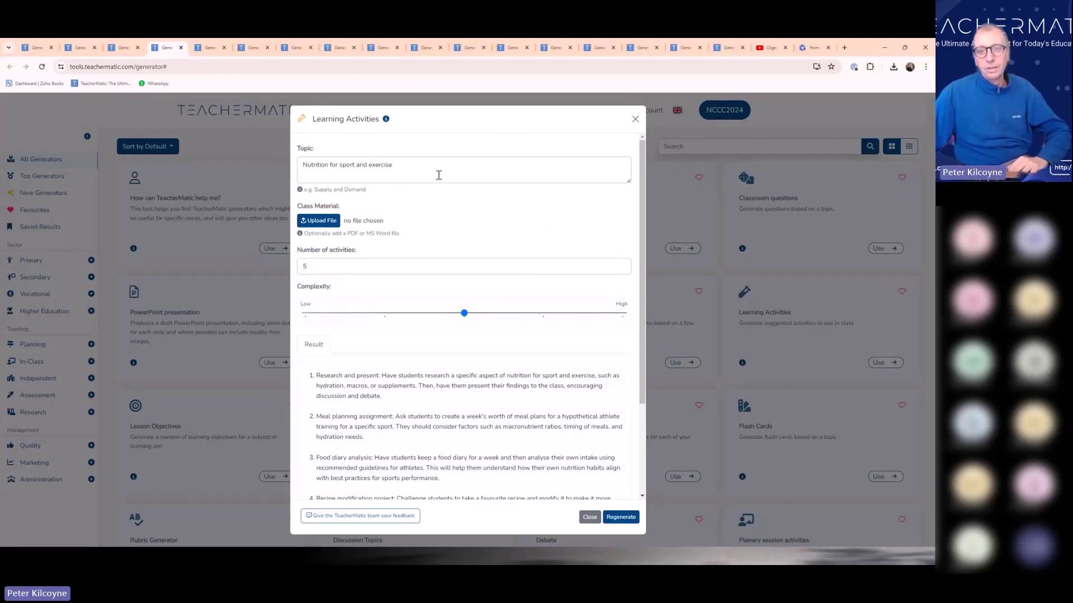
Review the topic and number of activities entered in the Learning Activities generator.
drag(411, 168, 302, 169)
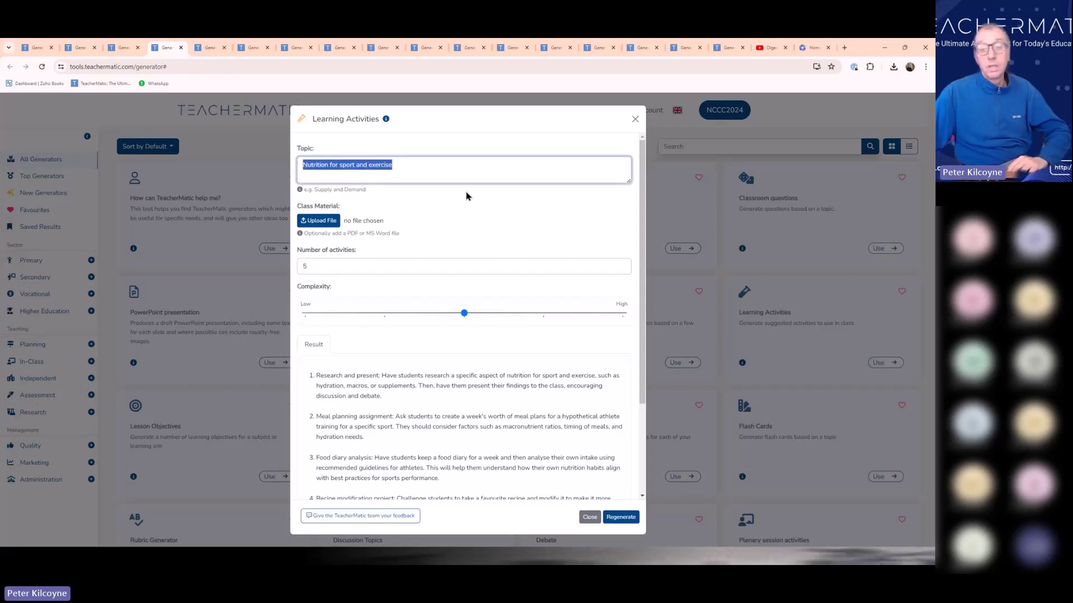
click(453, 171)
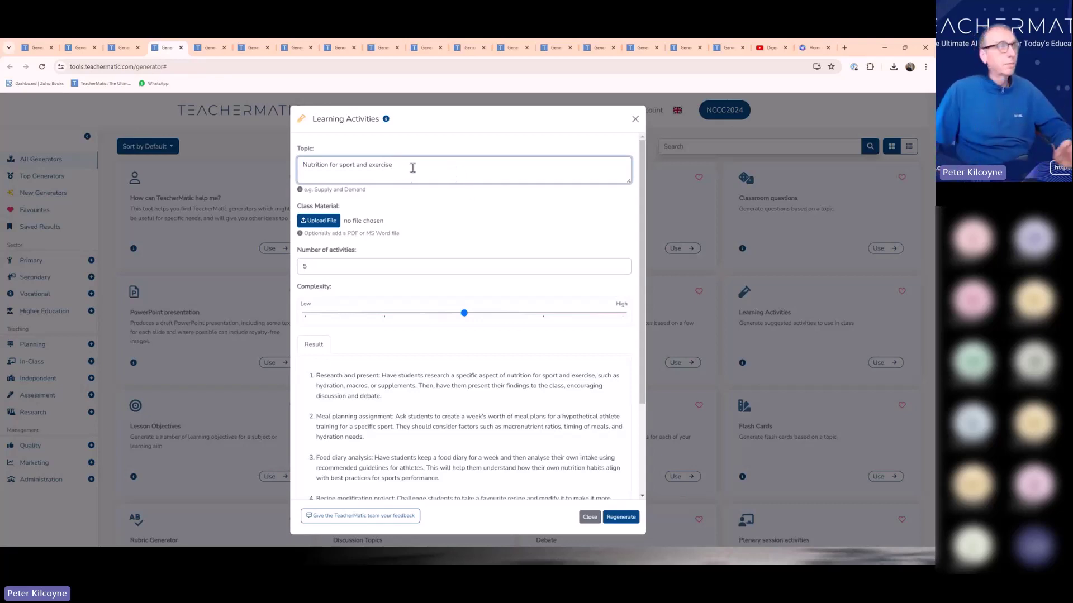
drag(392, 166, 294, 167)
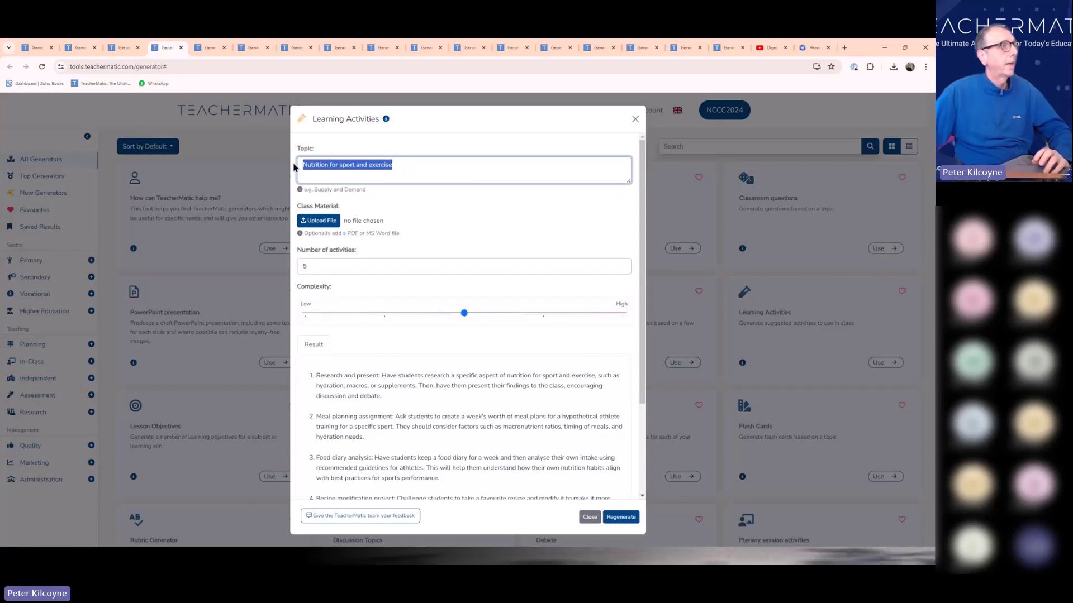
drag(311, 264, 299, 265)
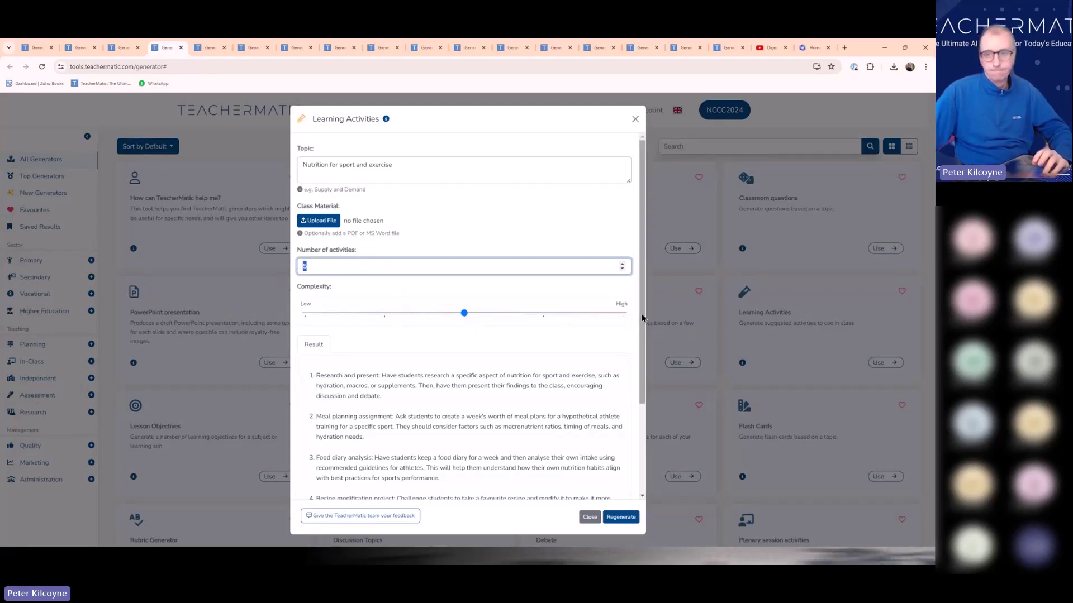
Read through the generated sport and exercise nutrition activities and return to the start of the Learning Activities form.
drag(641, 315, 526, 409)
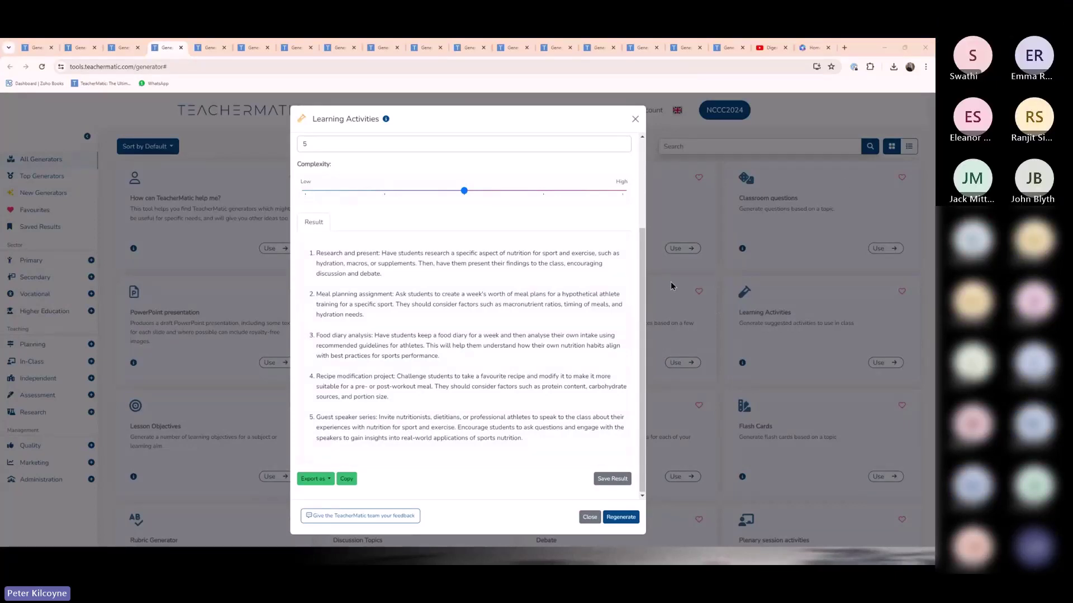
drag(637, 306, 646, 266)
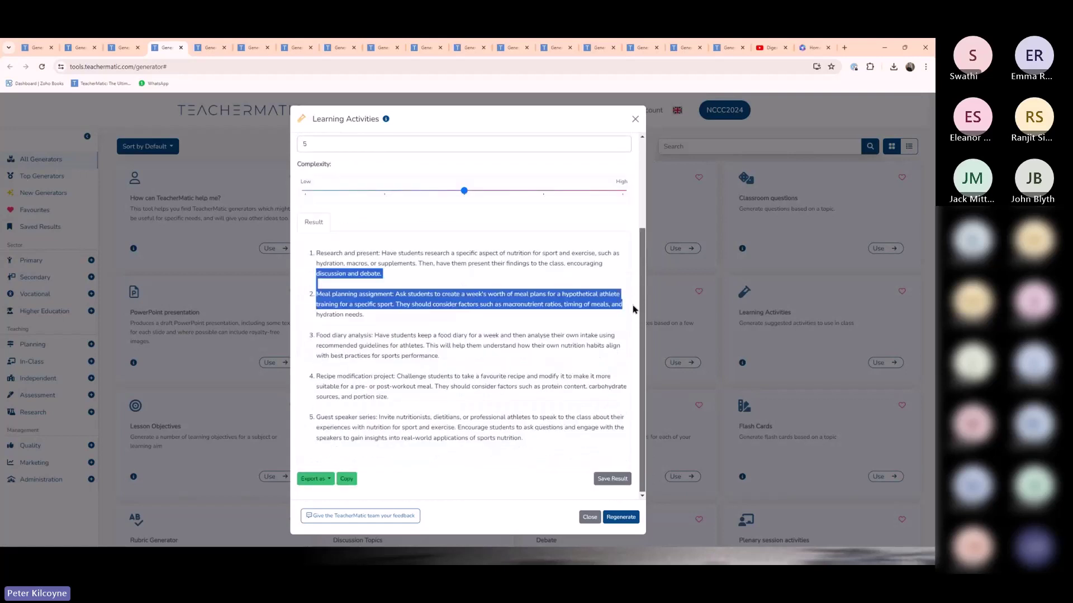
click(548, 319)
scroll(533, 328, up, 2)
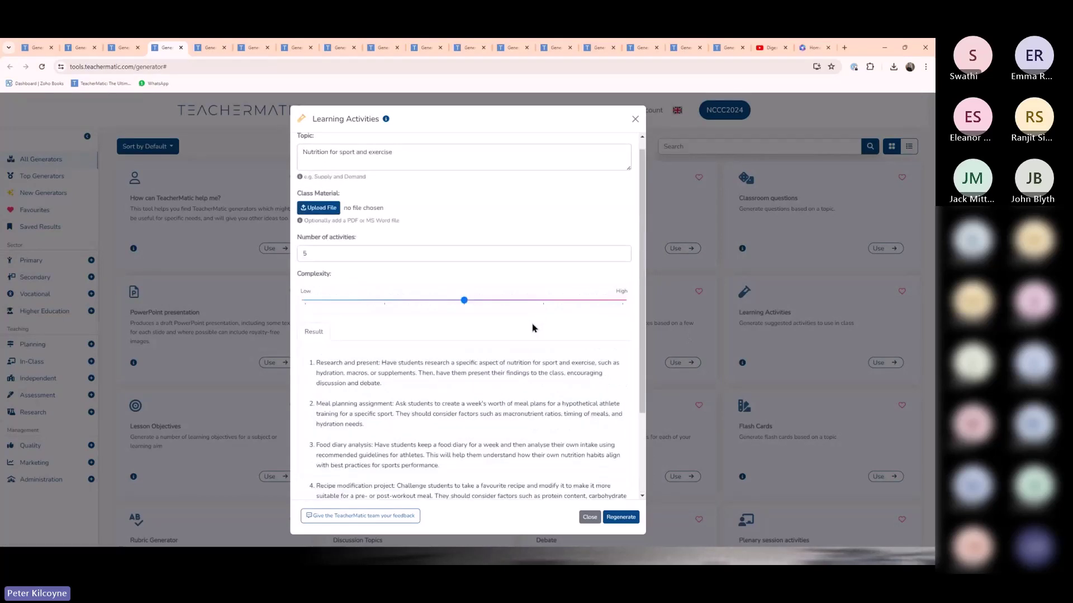
scroll(534, 328, down, 1)
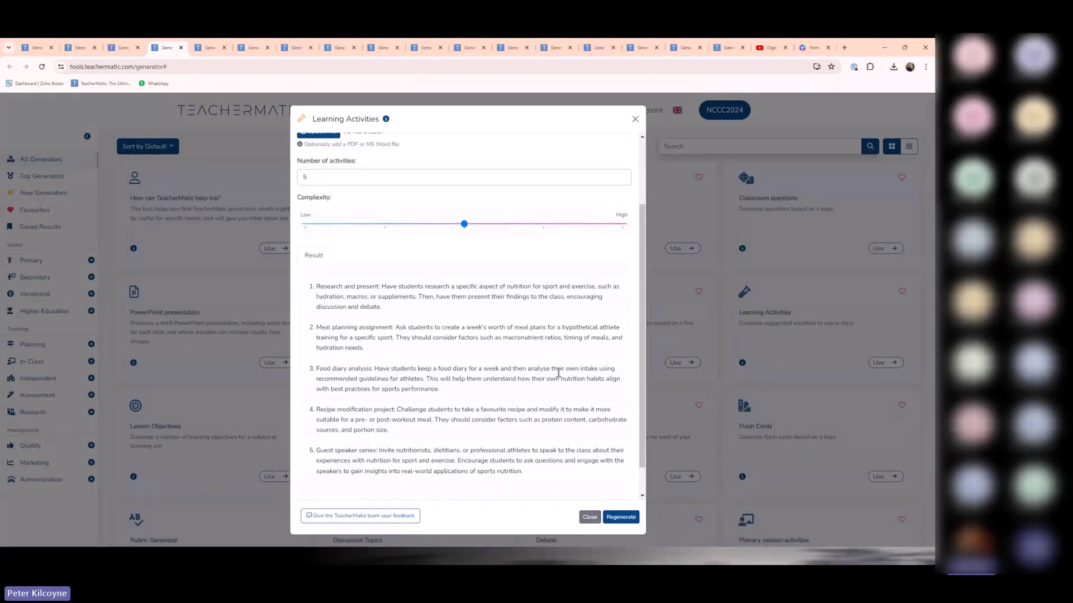
scroll(455, 407, up, 2)
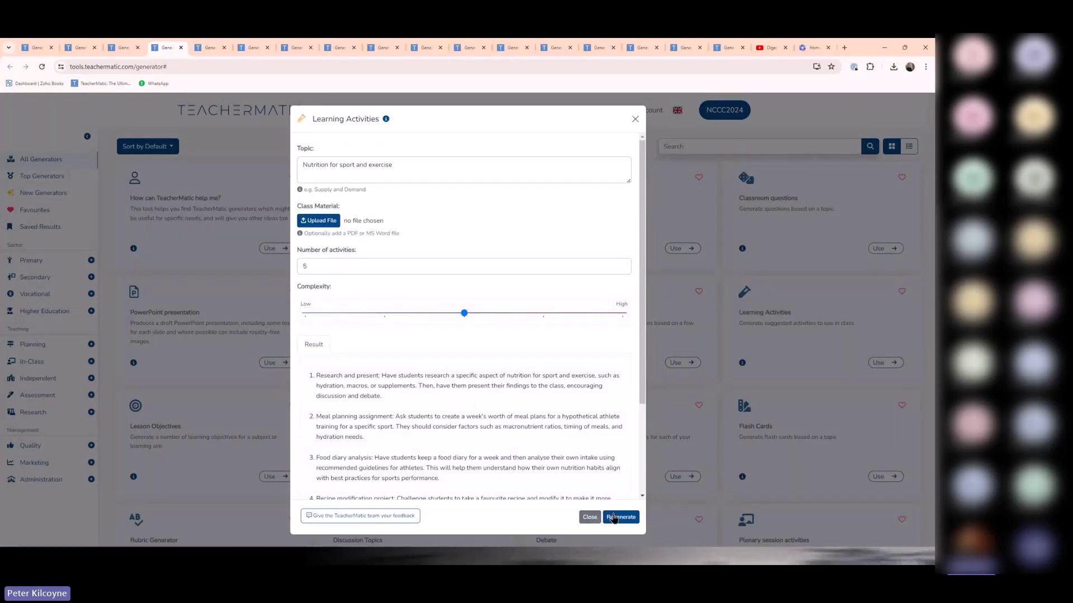
Show the Classroom questions generator and examine its settings and the first two generated sports nutrition questions.
click(210, 49)
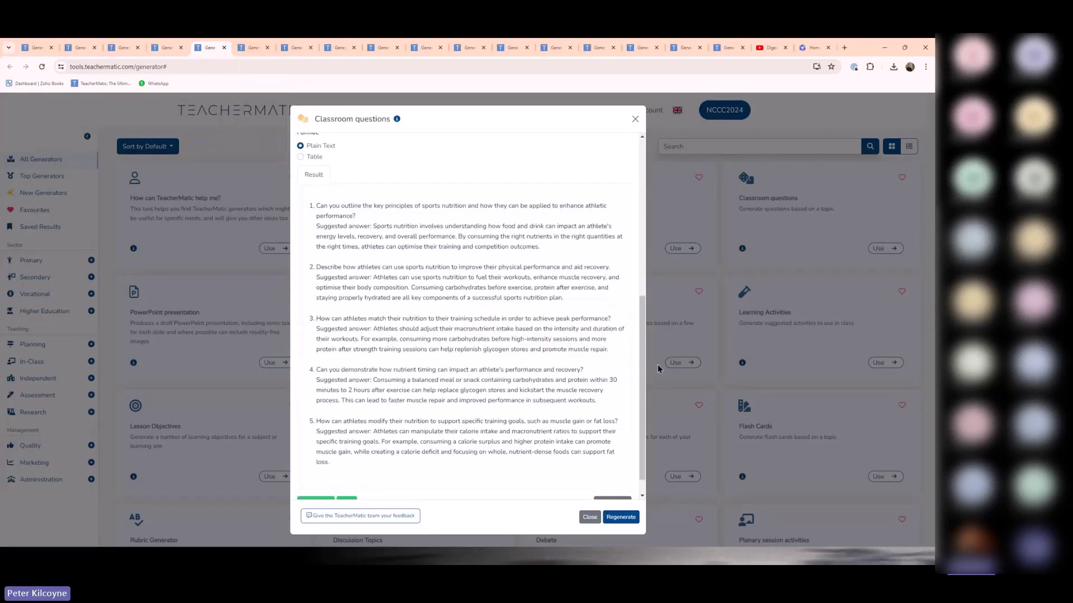
drag(642, 379, 648, 207)
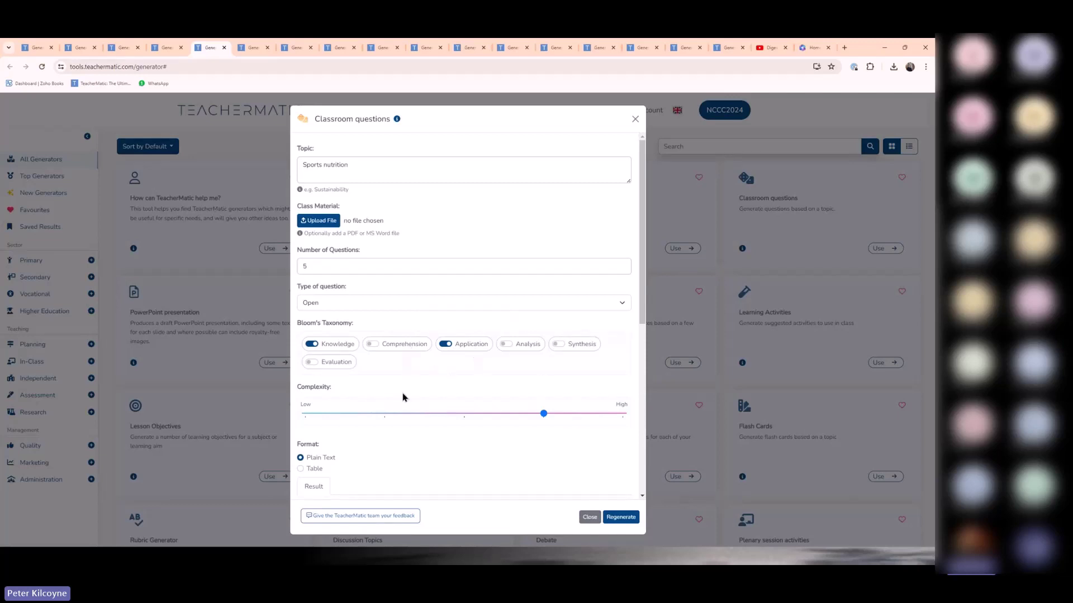
drag(641, 282, 646, 428)
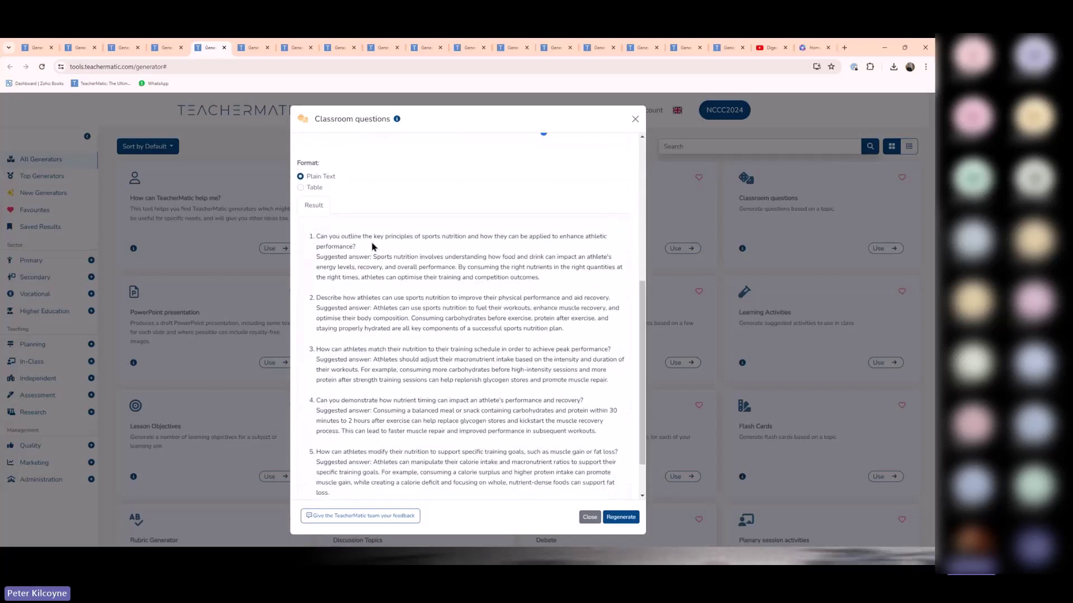
drag(357, 246, 306, 239)
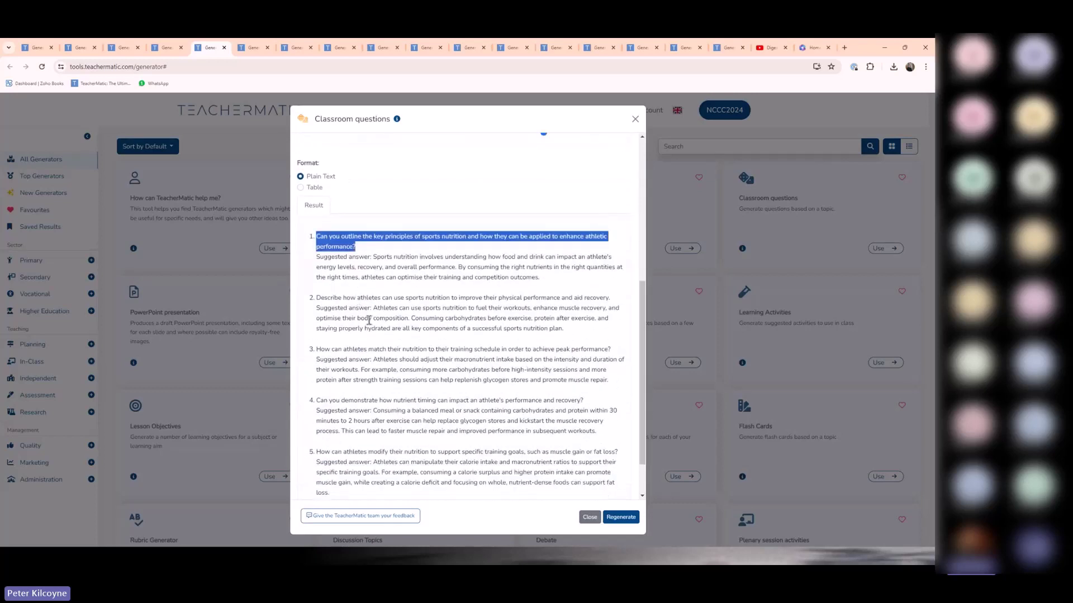
drag(611, 298, 360, 291)
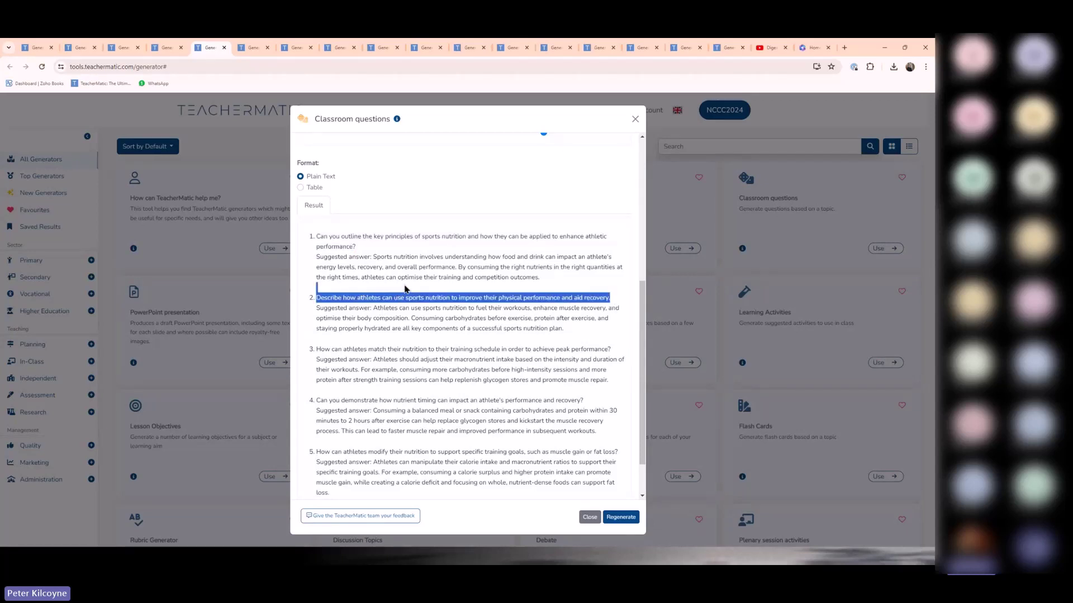
Show the Digestive System glossary, examine its number of entries and generated terms, and check the available export formats.
click(250, 48)
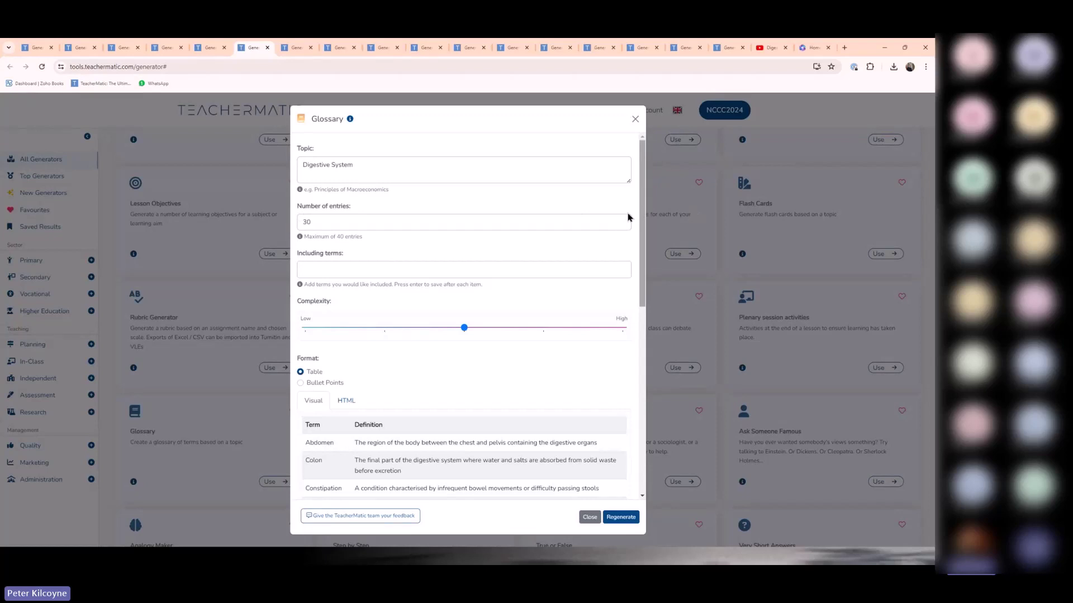
drag(628, 217, 292, 220)
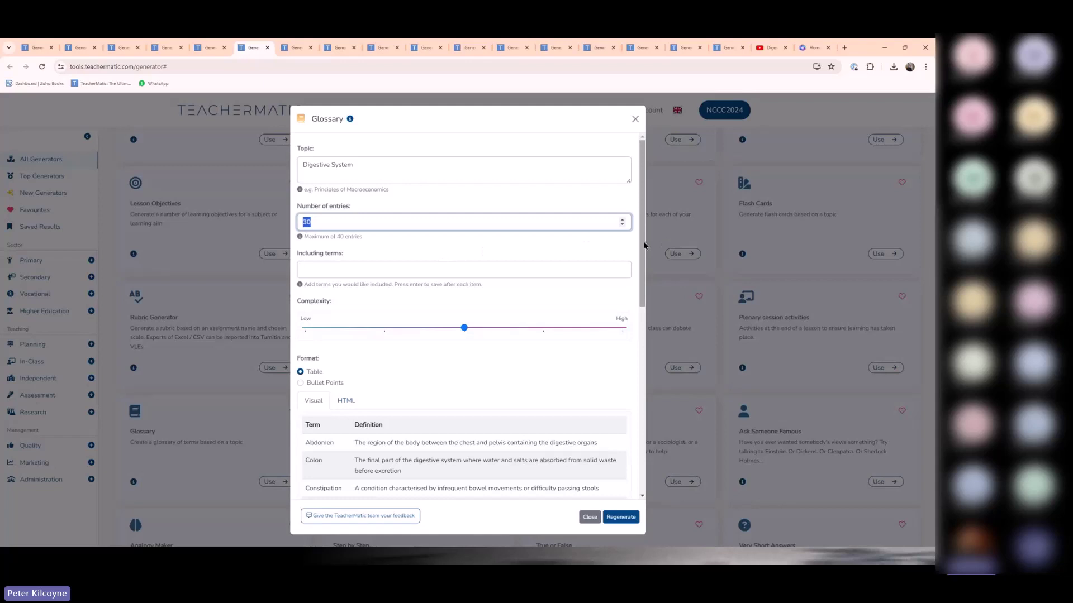
drag(643, 240, 655, 344)
scroll(476, 369, down, 1)
scroll(475, 369, down, 3)
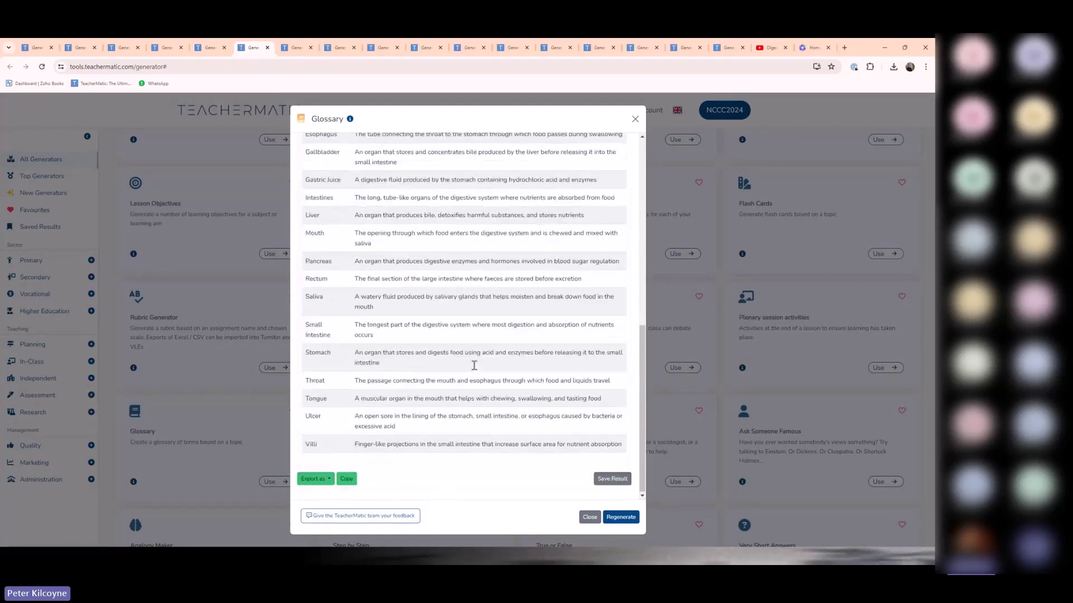
click(323, 479)
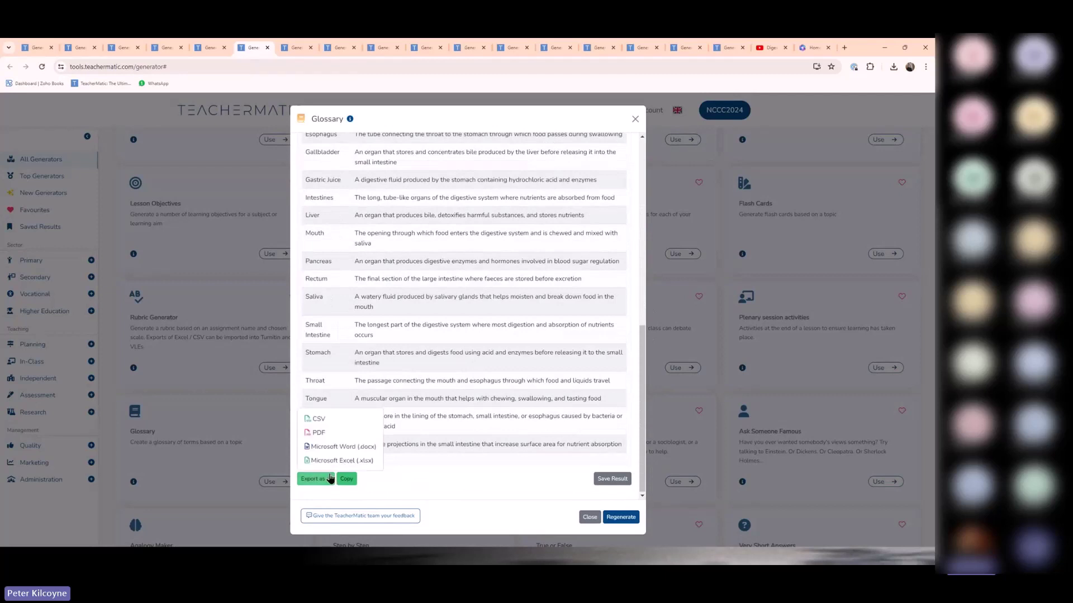
click(505, 489)
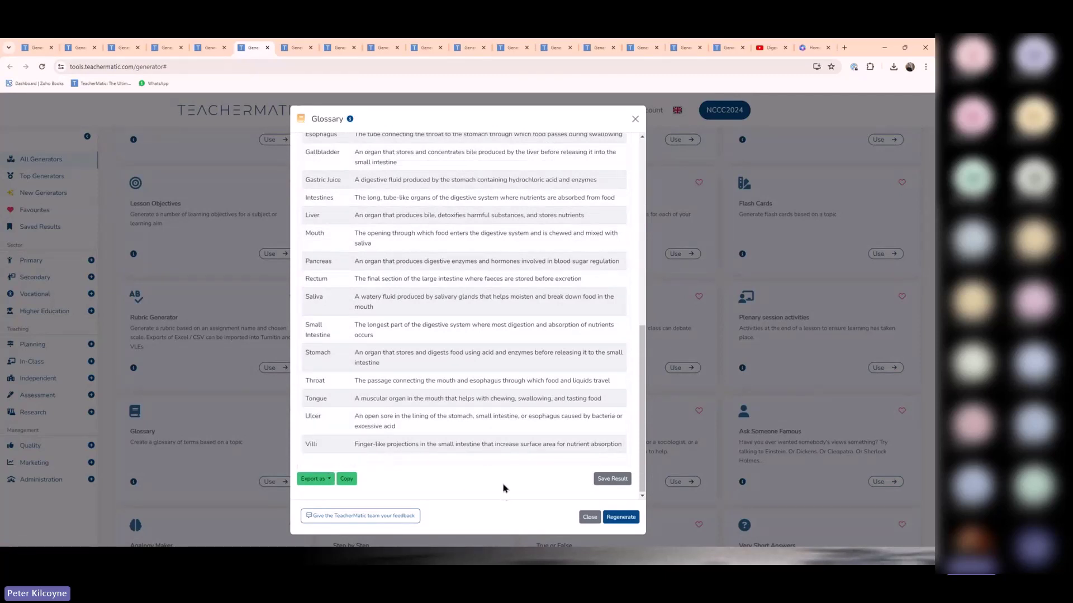
Show the PowerPoint presentation generator, switch to PowerPoint and view slides 5 to 9 of the generated Sports Nutrition deck.
click(294, 49)
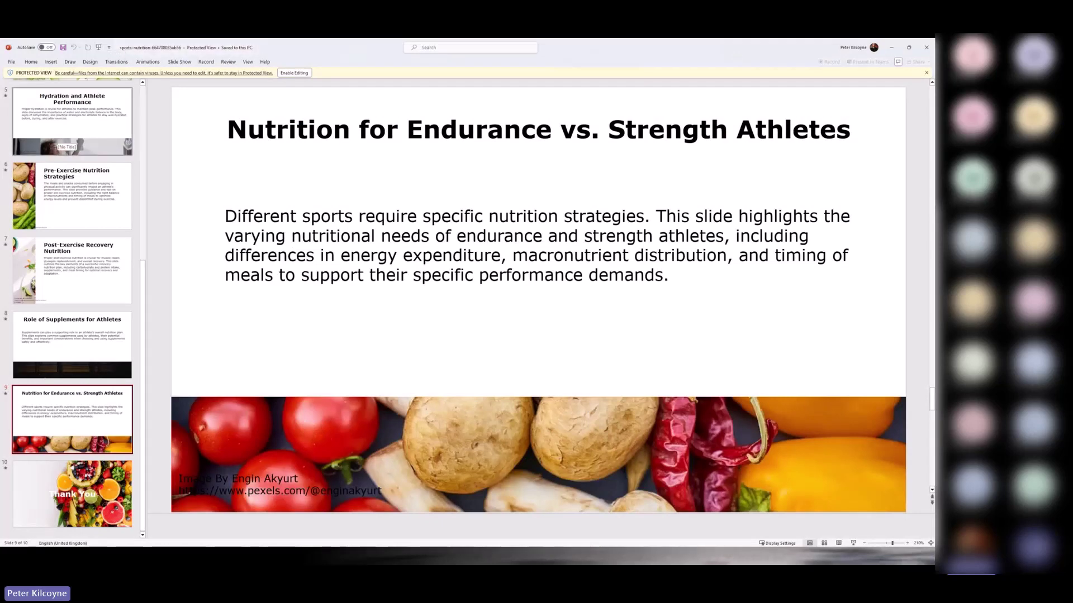
click(66, 137)
click(76, 184)
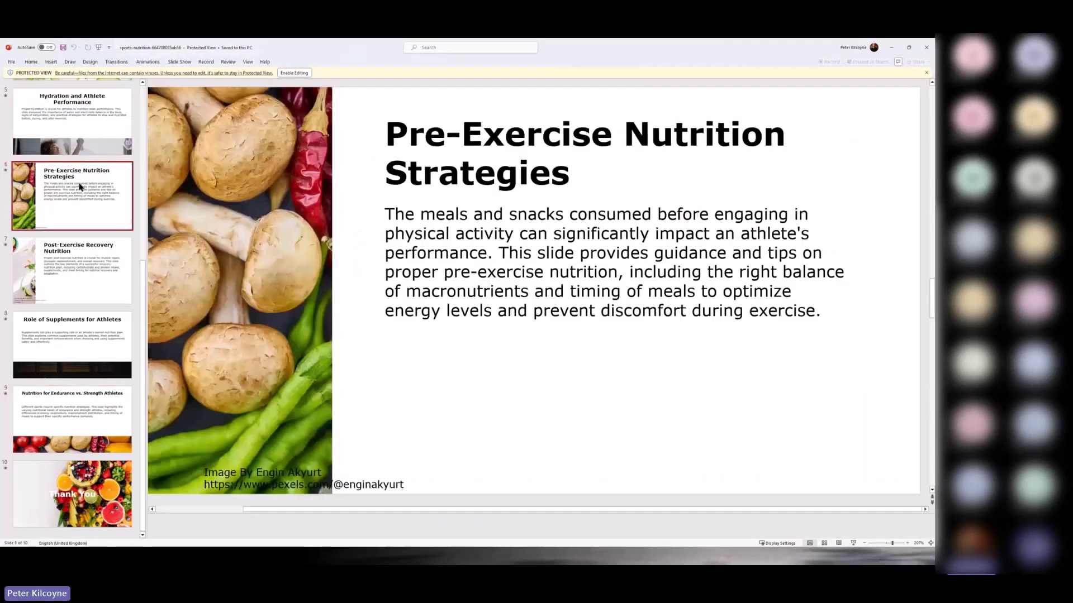
click(96, 259)
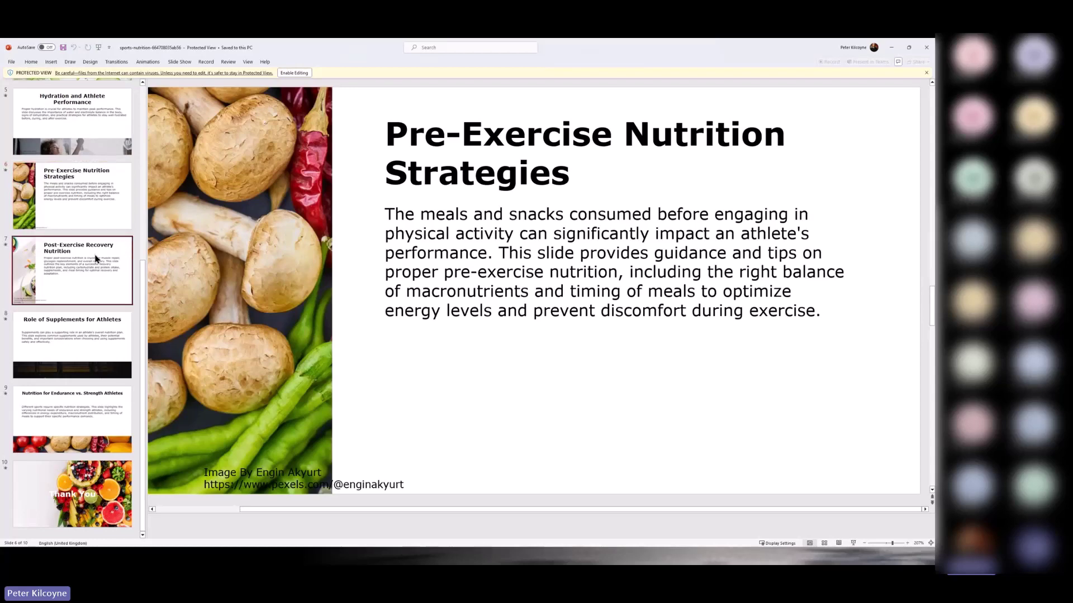
click(87, 344)
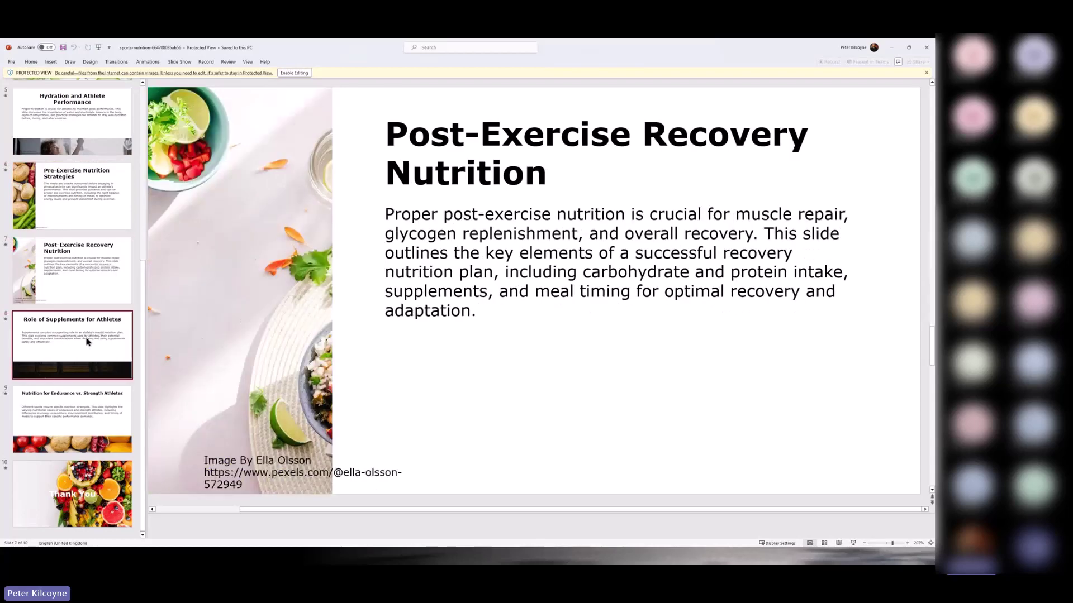
click(75, 418)
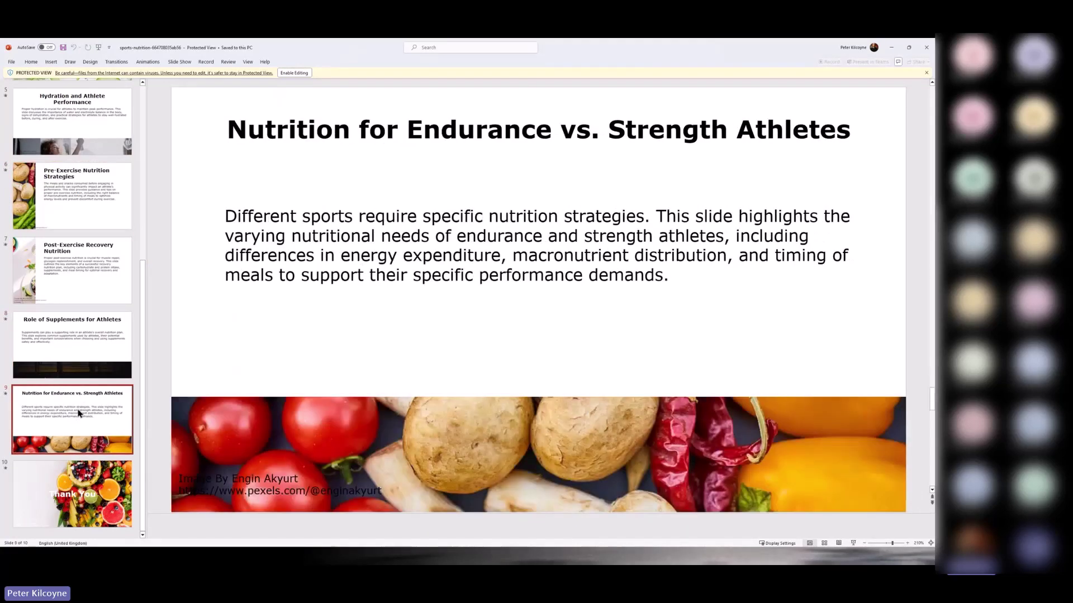
View the first three slides of the Sports Nutrition deck, and return to the presentation generator in the browser.
scroll(78, 335, up, 5)
click(100, 143)
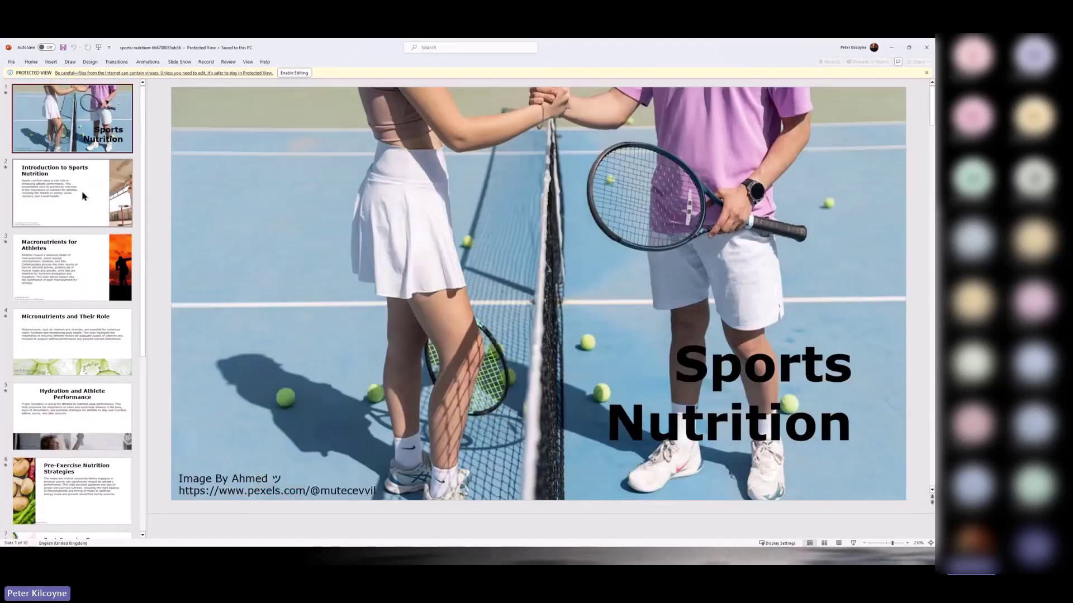
click(87, 192)
click(89, 263)
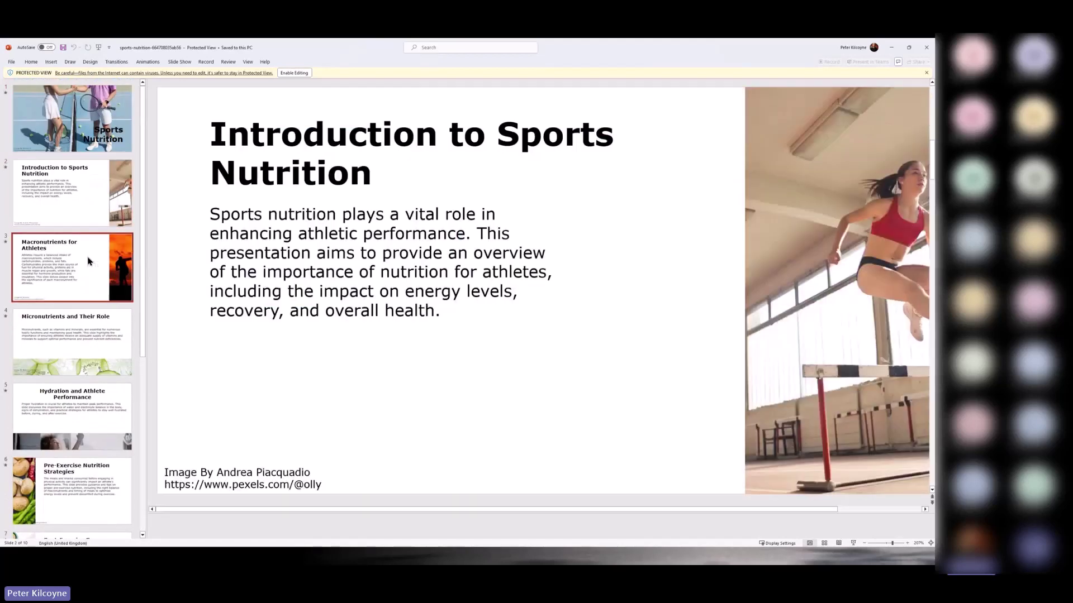
click(893, 49)
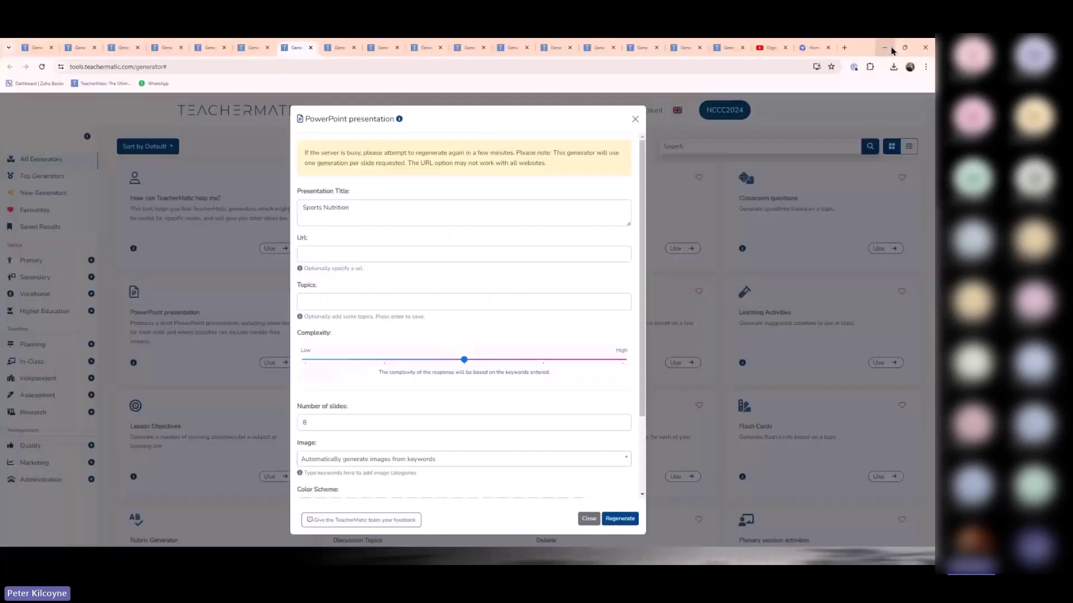
Show the Slideshow Outliner for Sports Nutrition and examine its settings, slide outlines, speaker notes and recommended images.
click(343, 54)
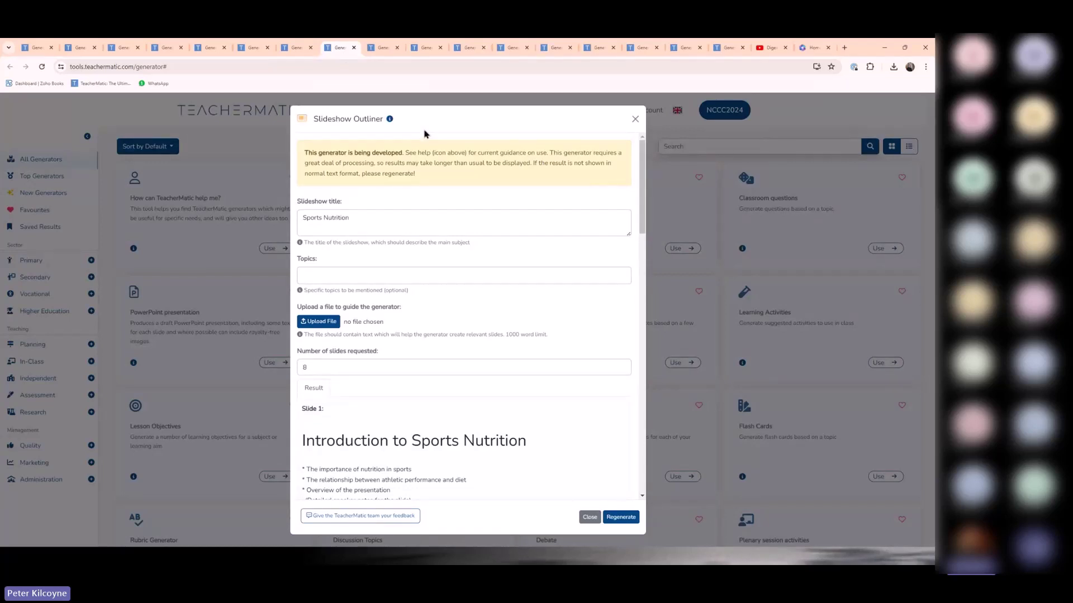
scroll(463, 307, down, 5)
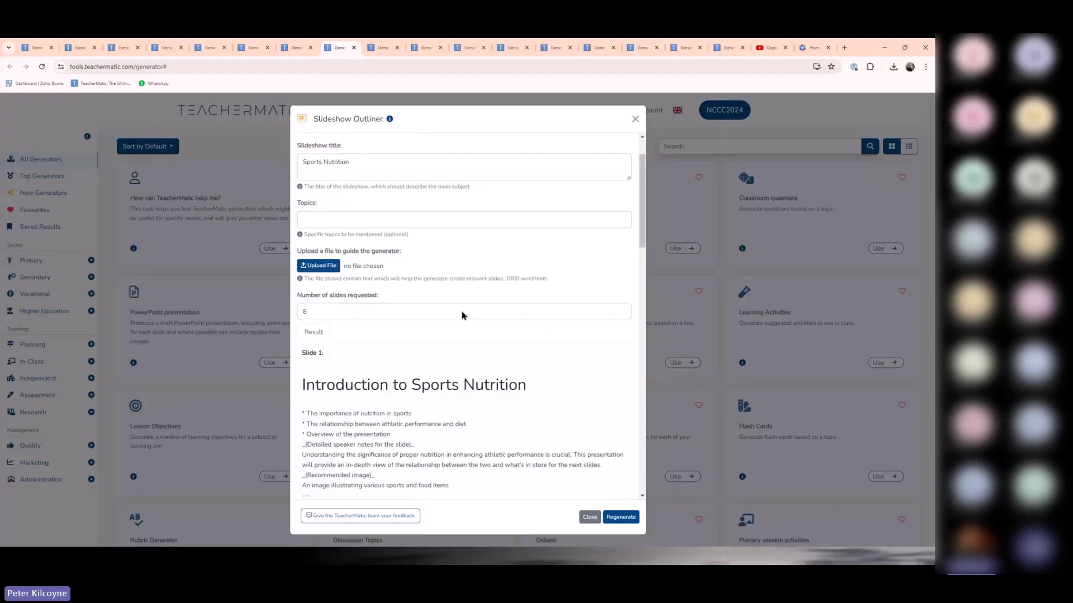
scroll(463, 316, down, 1)
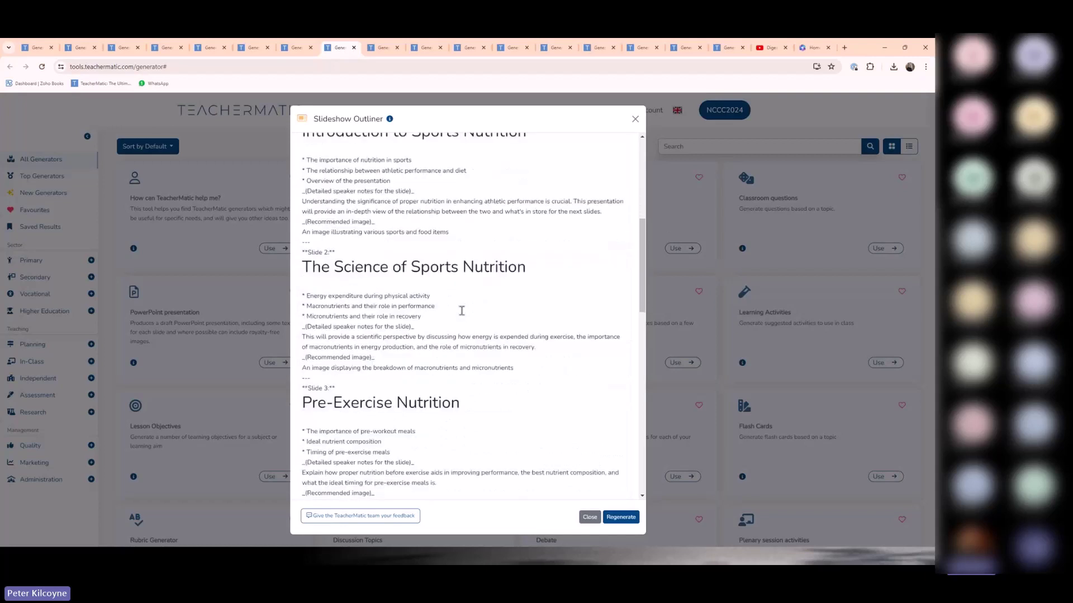
scroll(461, 311, up, 3)
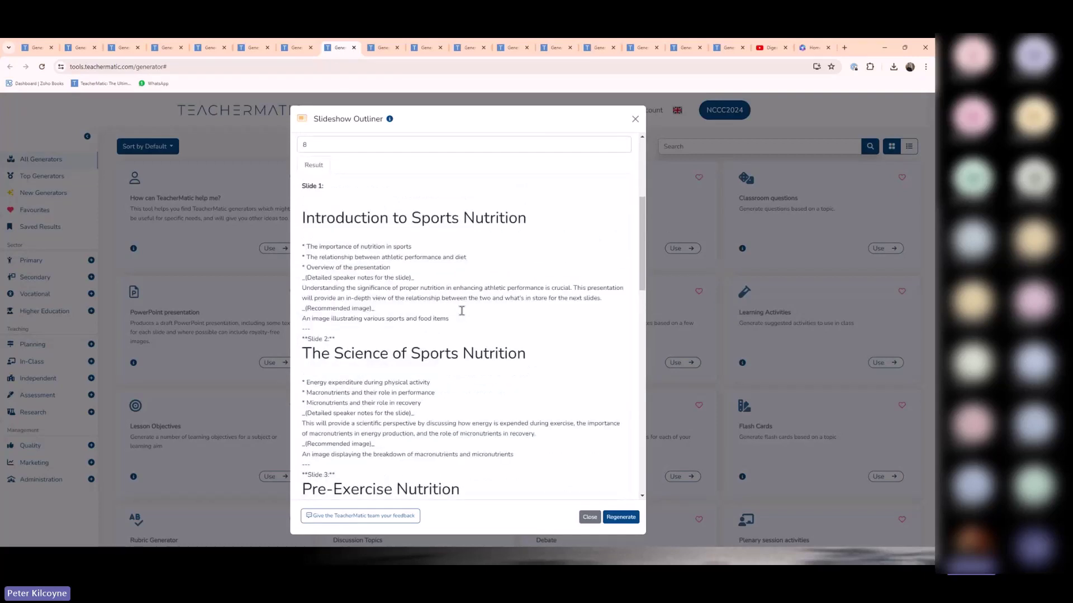
scroll(461, 311, down, 1)
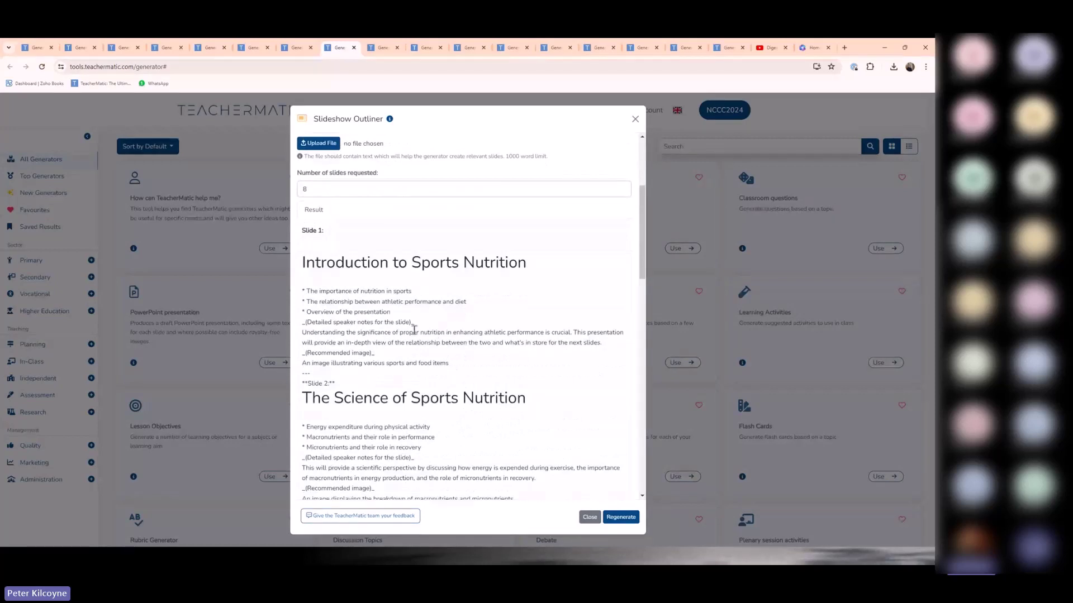
scroll(470, 300, up, 3)
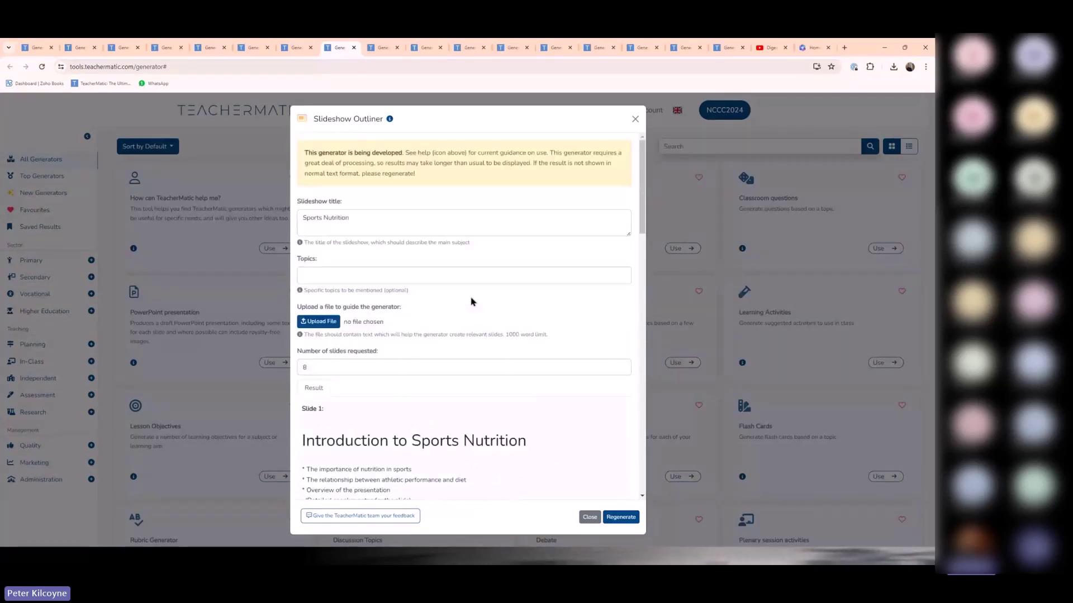
Show the YouTube-based content generator's Digestive System worksheet for vocational learners and check the available output types.
click(385, 50)
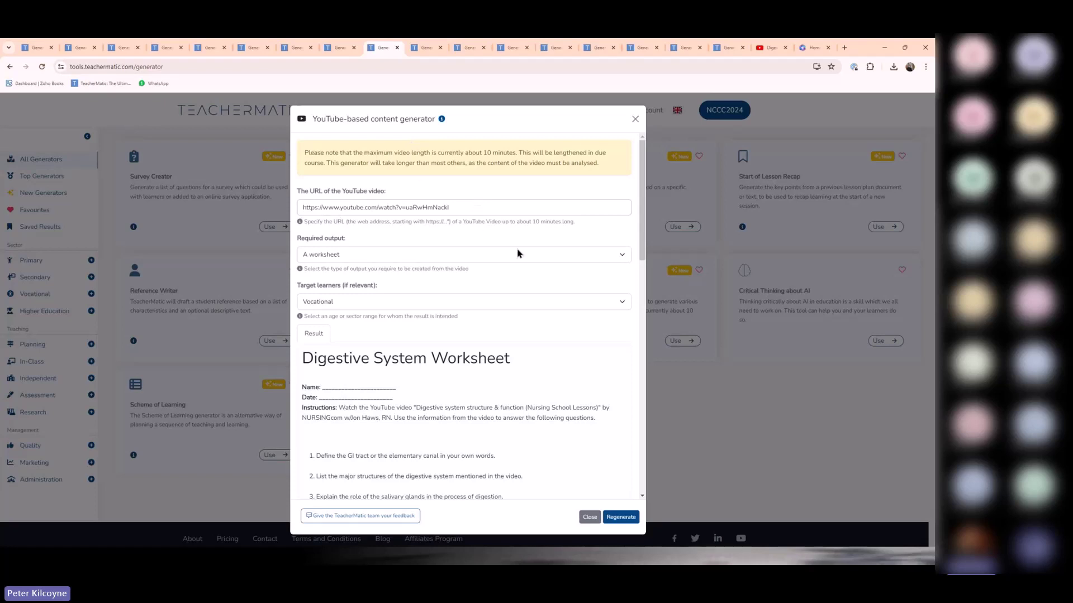
click(623, 255)
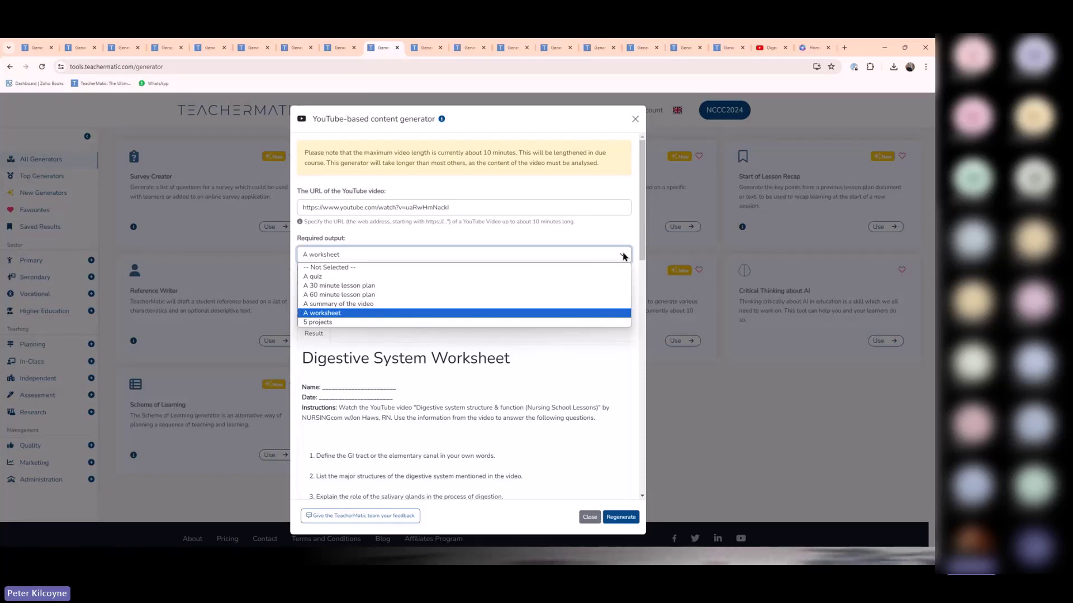
click(623, 255)
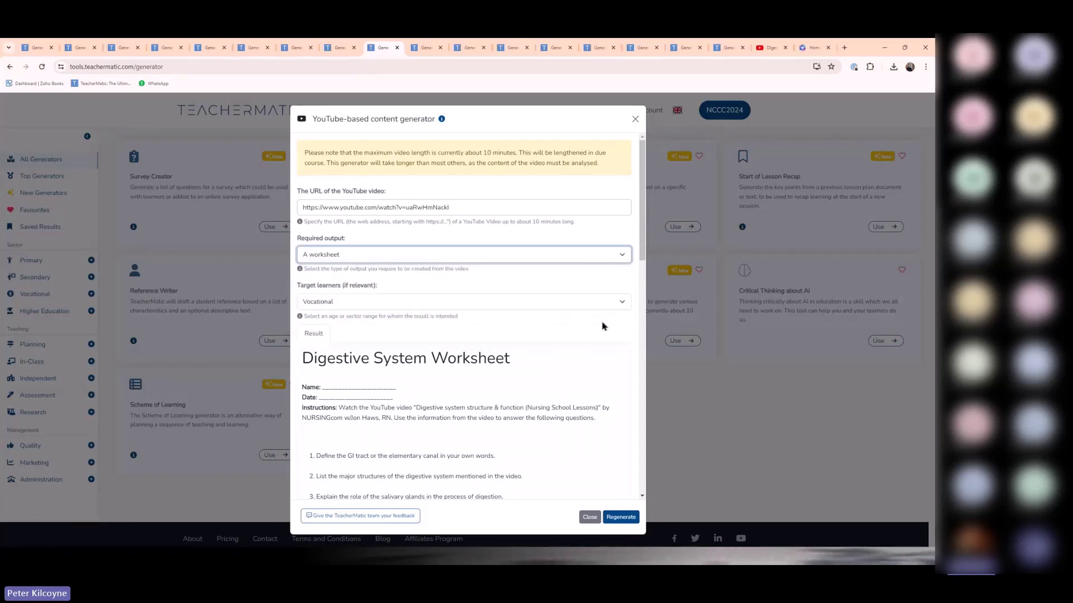
drag(642, 233, 679, 179)
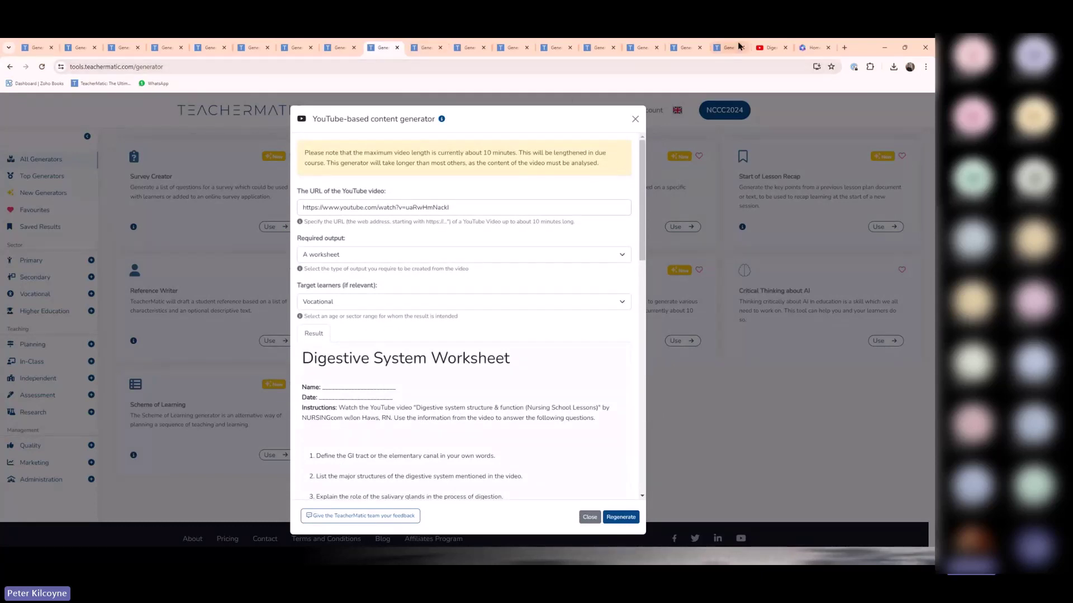
Show the YouTube-based content generator's 60 minute lesson plan on the digestive system in the maximized browser window.
click(905, 49)
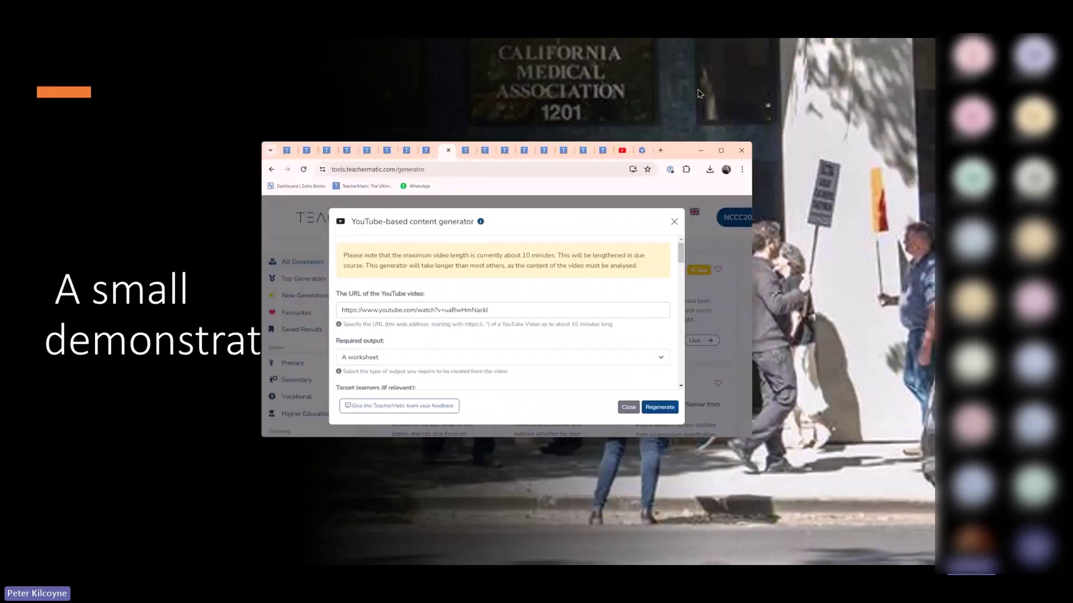
click(466, 150)
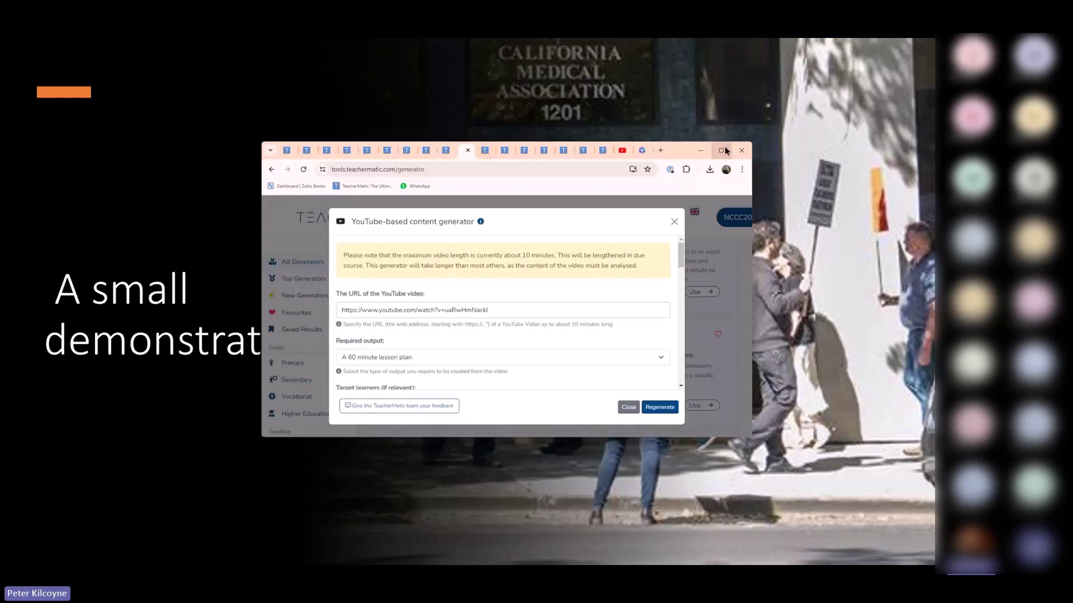
click(721, 151)
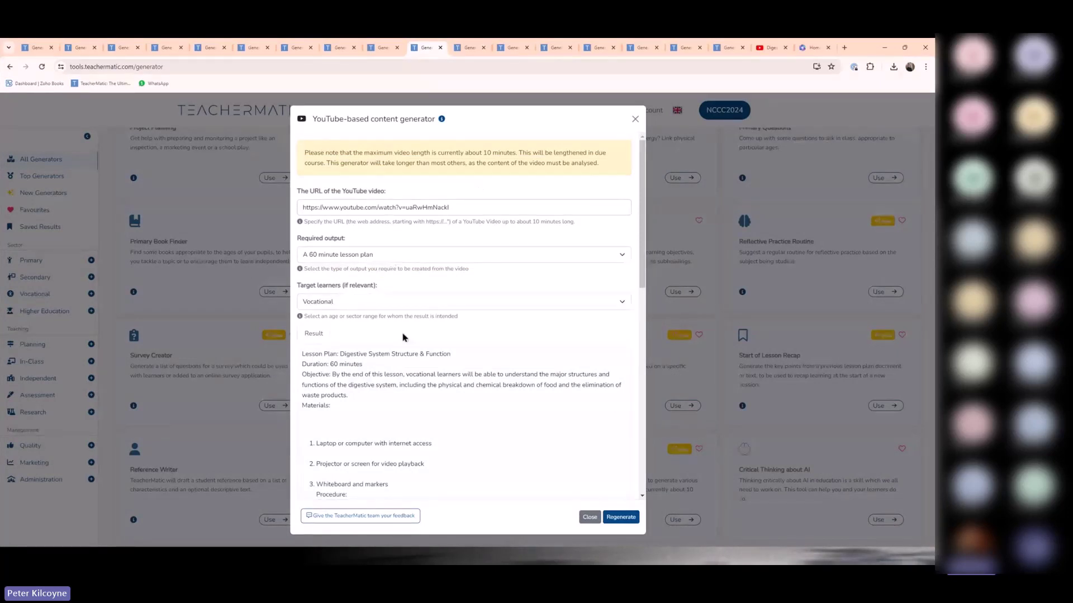
scroll(411, 355, down, 1)
scroll(435, 235, up, 1)
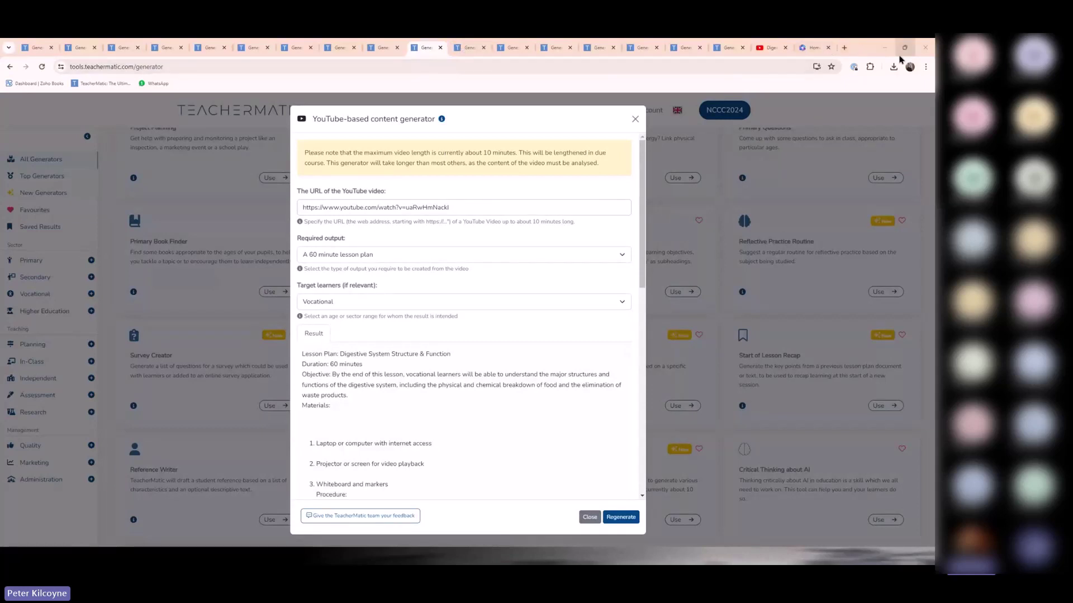
Show the Ask an Expert generator and highlight the Sports Nutritionist role and the diet plan request for a marathon runner.
mouse_move(900, 56)
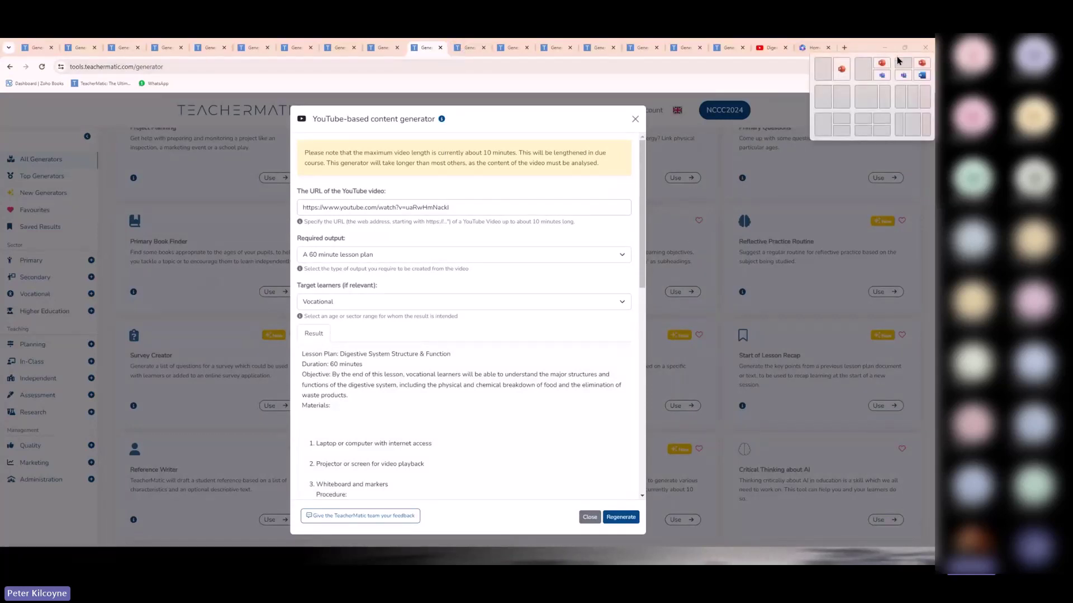
click(901, 48)
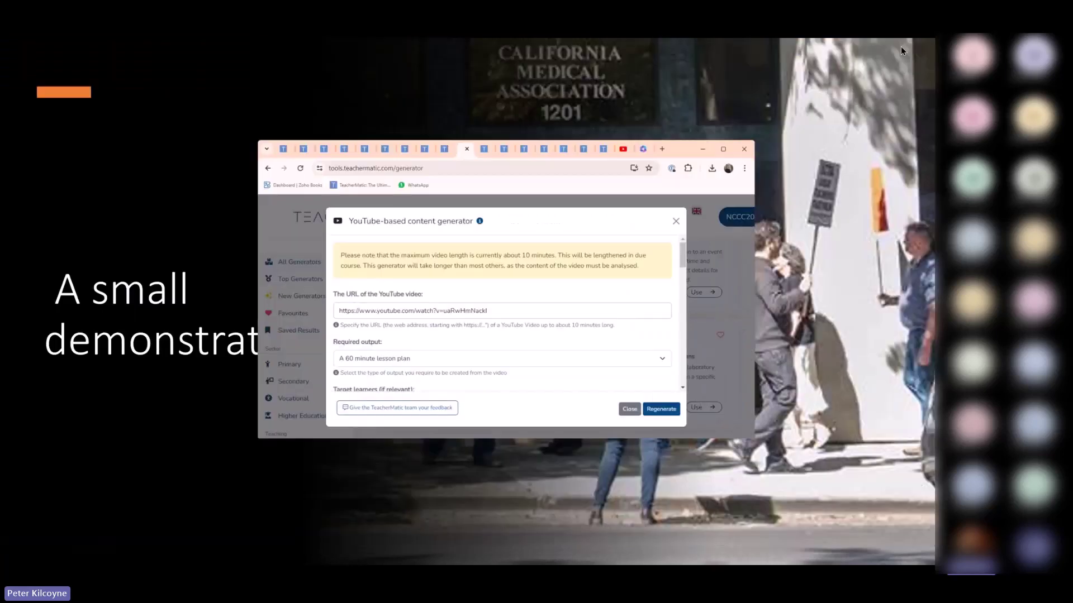
click(484, 149)
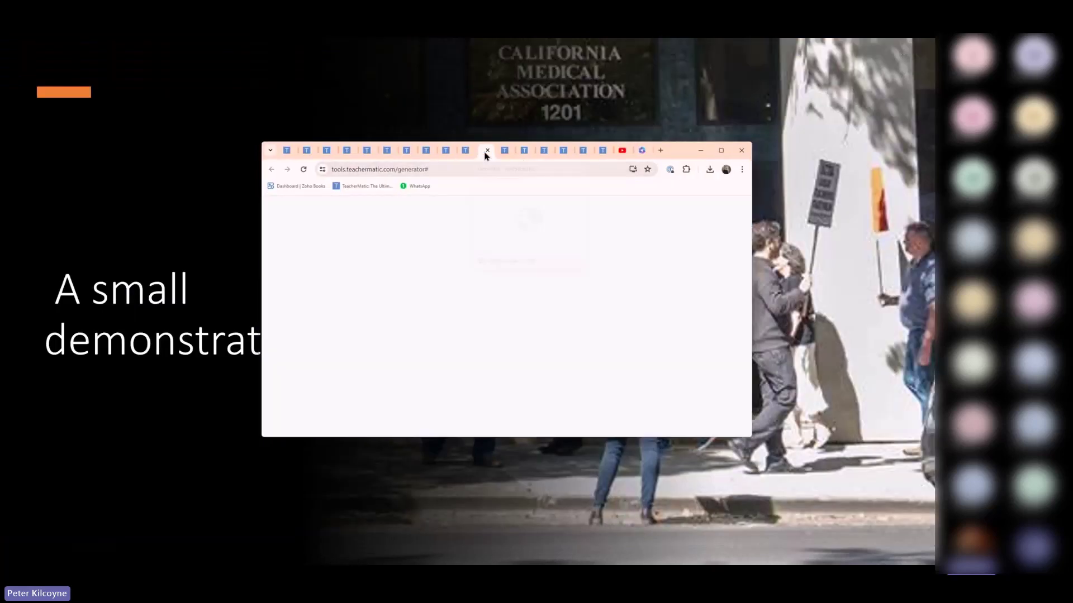
click(721, 151)
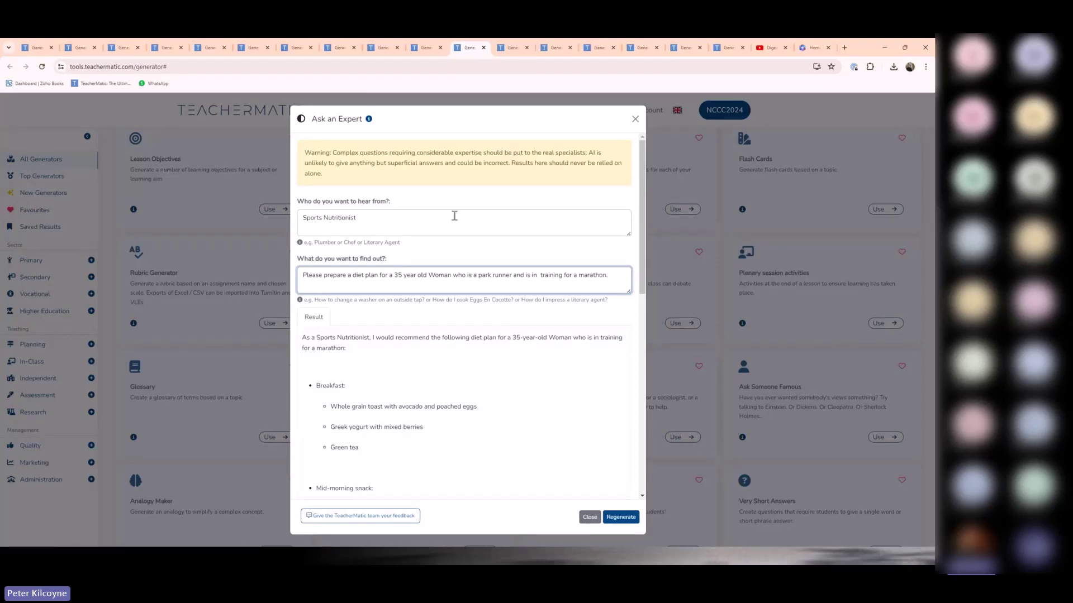
drag(359, 219, 295, 220)
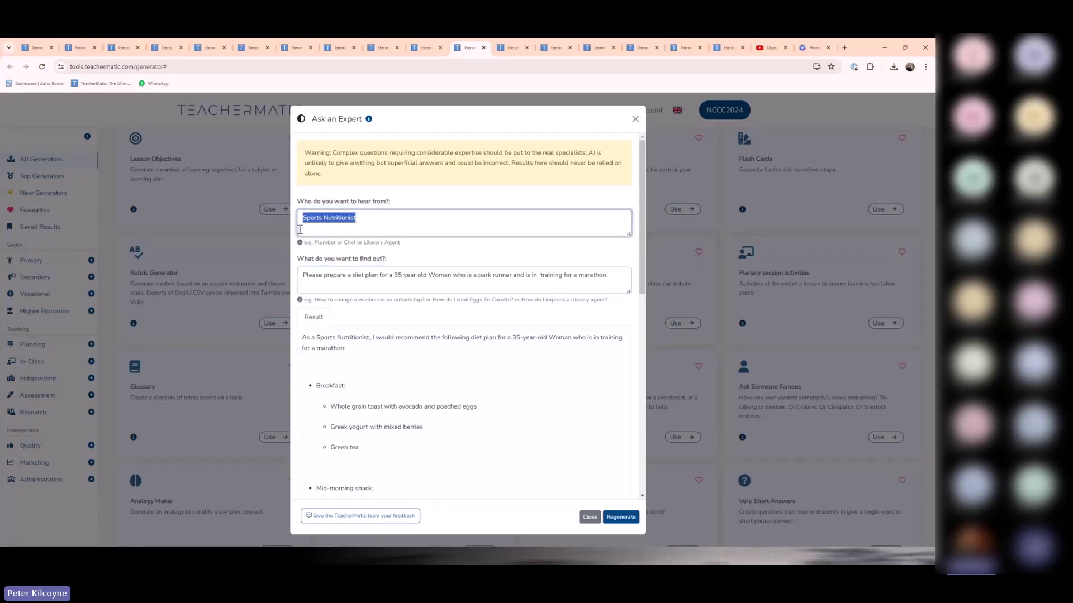
drag(301, 275, 618, 282)
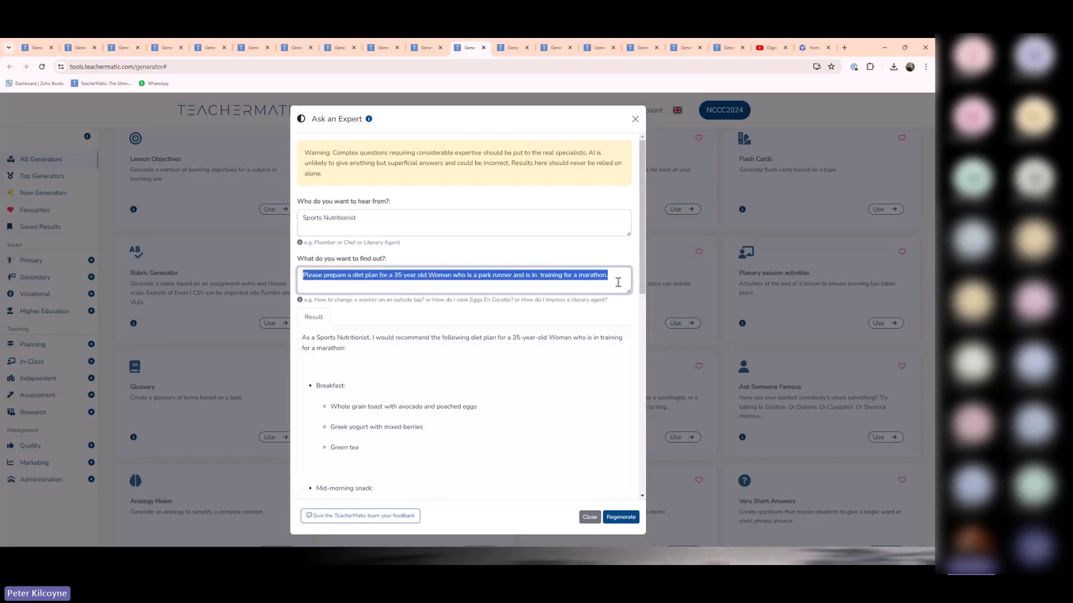
click(618, 282)
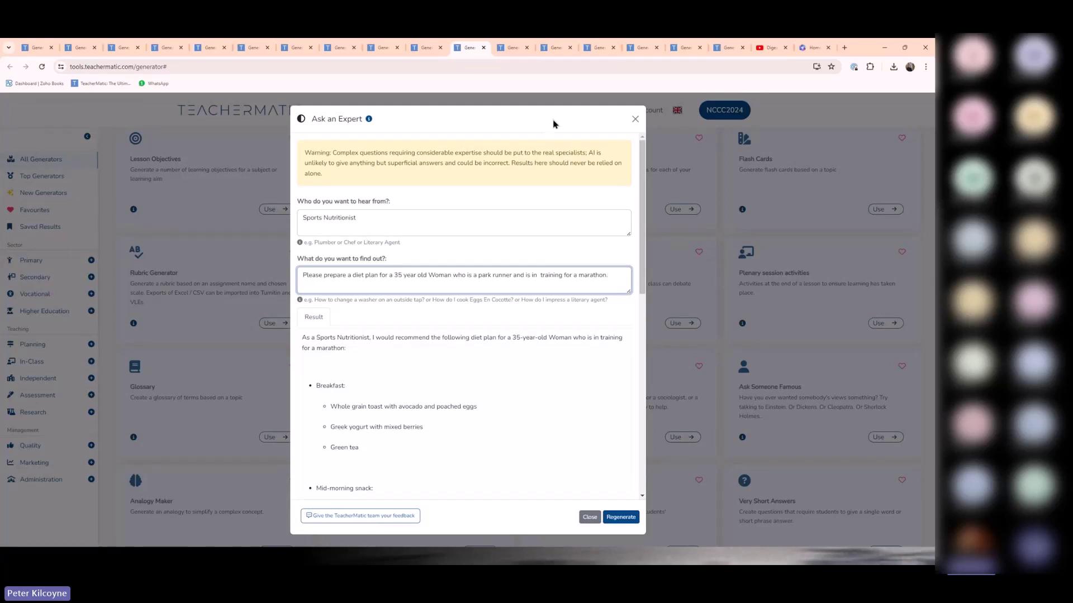
Show the vegan version of the Ask an Expert request, highlight its question and examine the generated diet plan through to its closing advice.
click(514, 54)
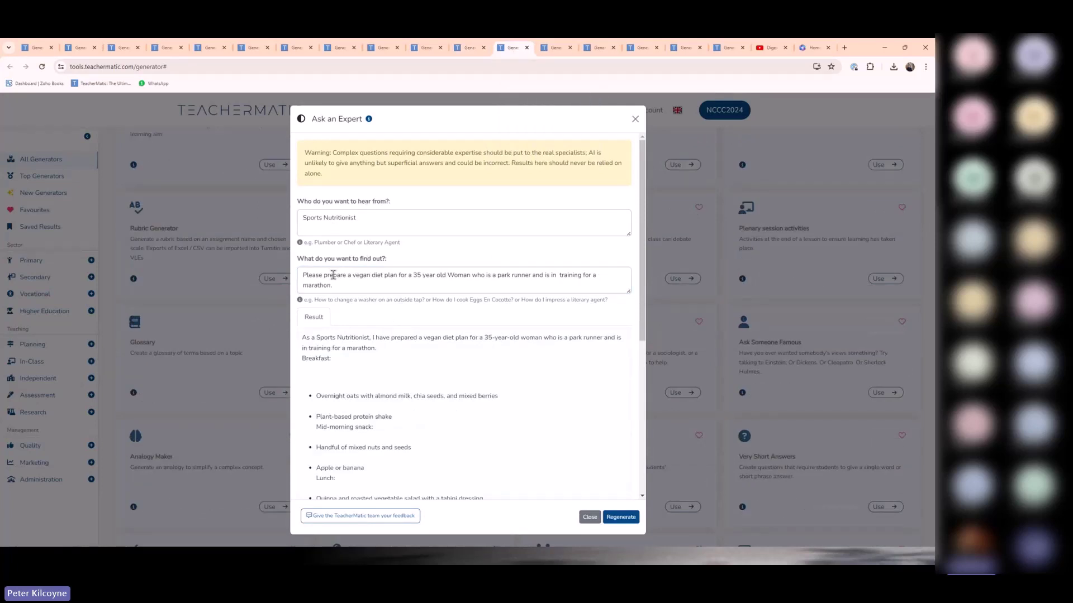
drag(303, 274, 559, 276)
scroll(540, 357, down, 2)
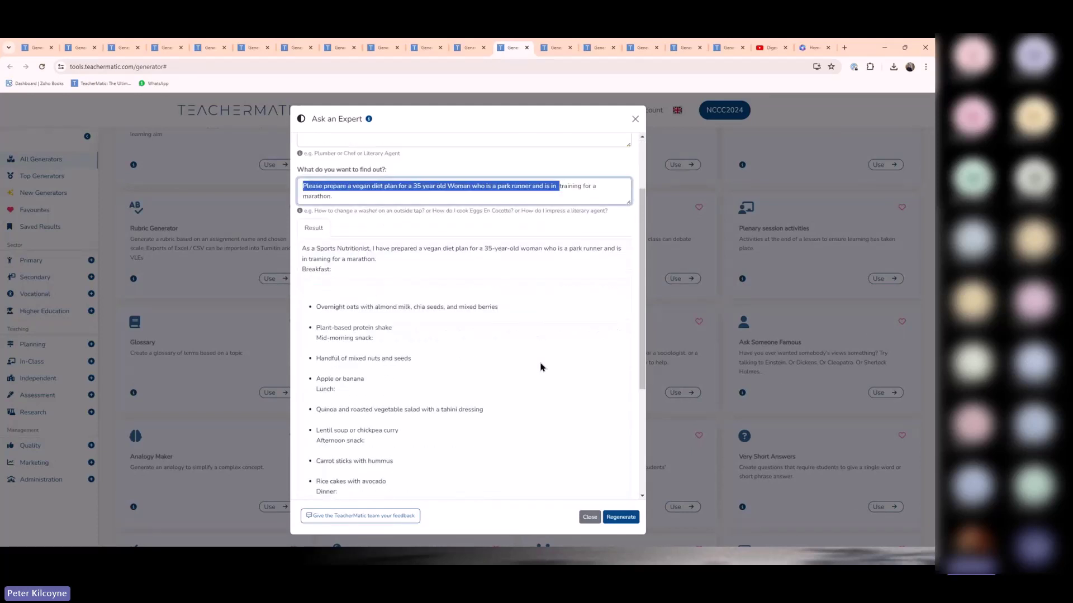
scroll(541, 367, down, 4)
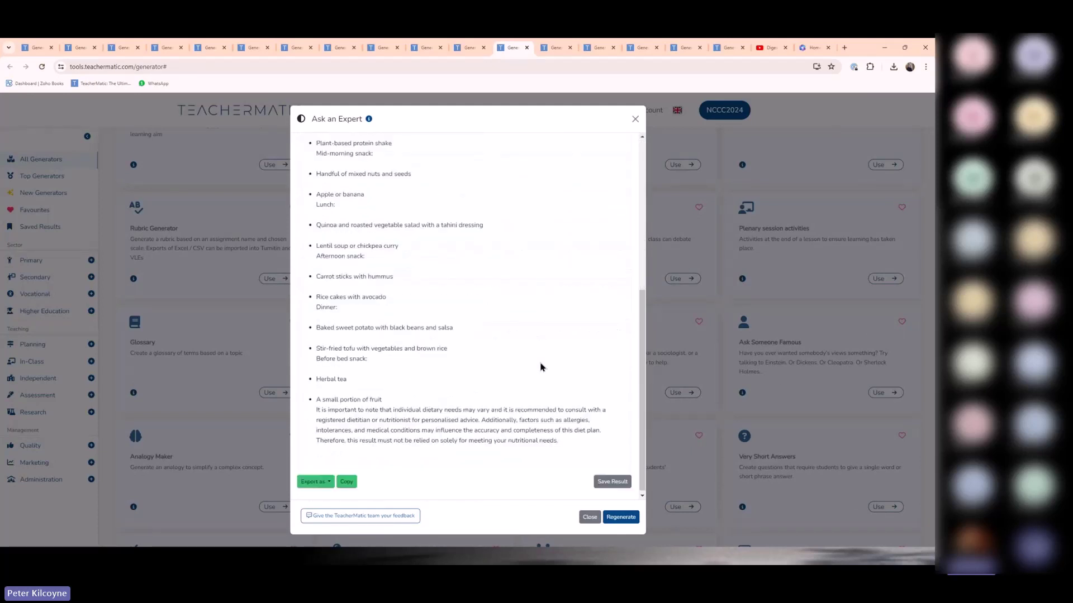
scroll(540, 367, up, 3)
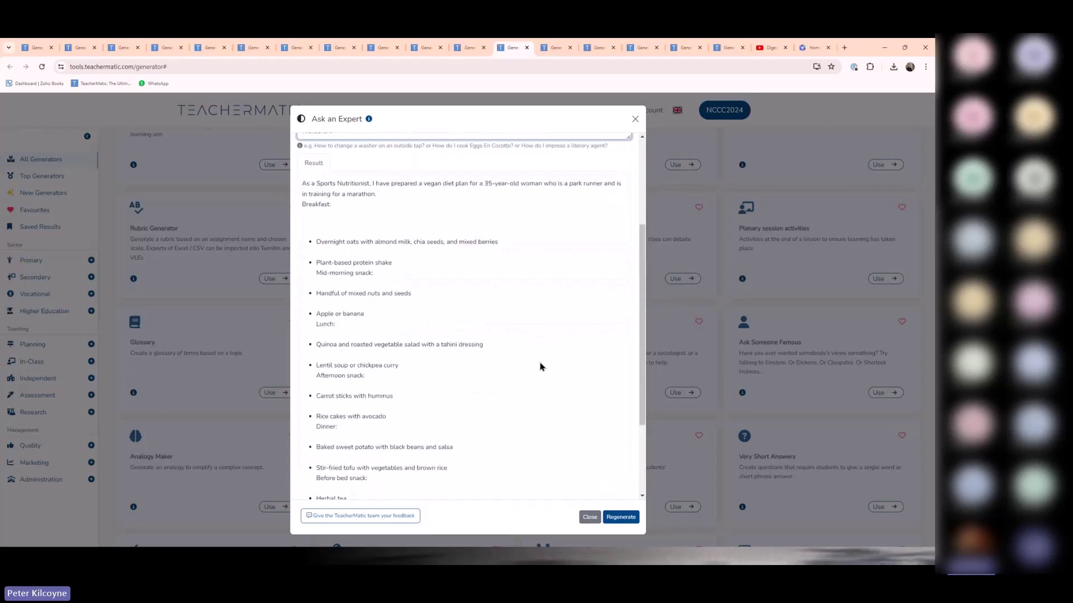
scroll(541, 368, down, 3)
scroll(541, 367, up, 6)
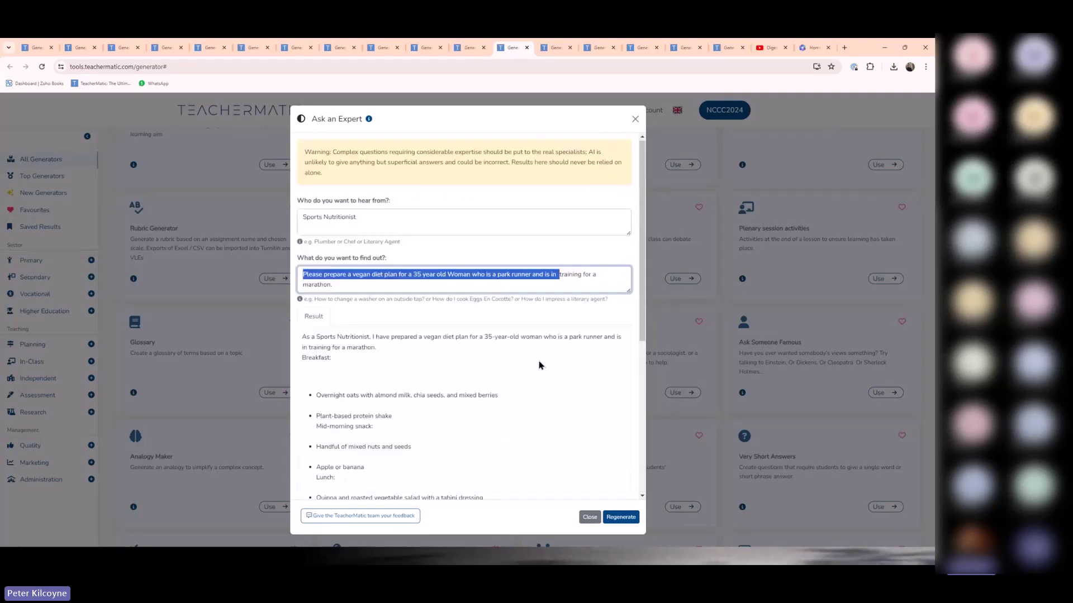
scroll(541, 366, down, 3)
scroll(540, 366, down, 2)
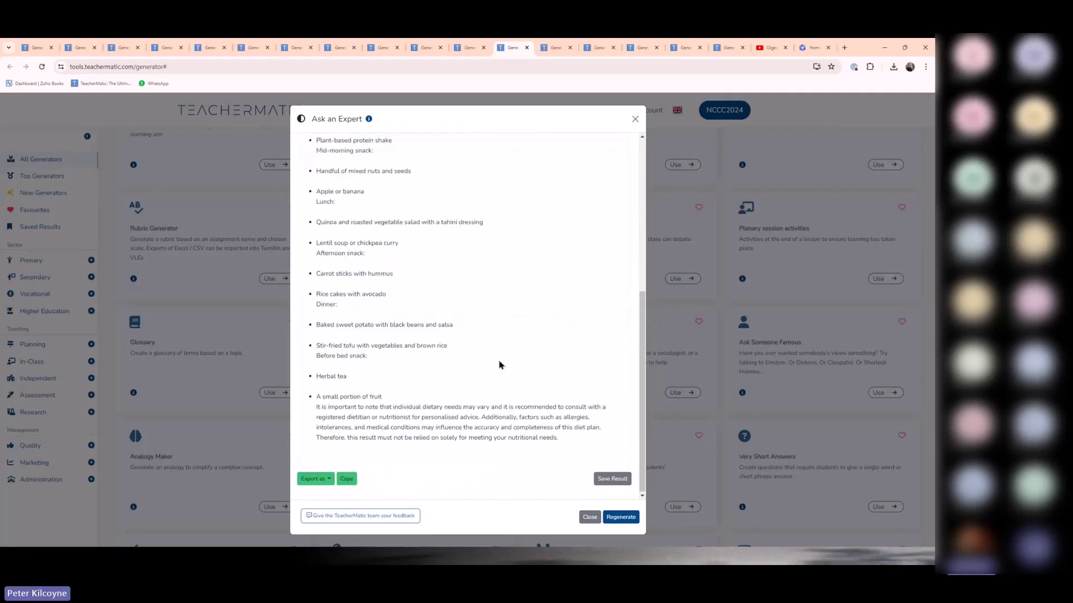
scroll(500, 365, up, 6)
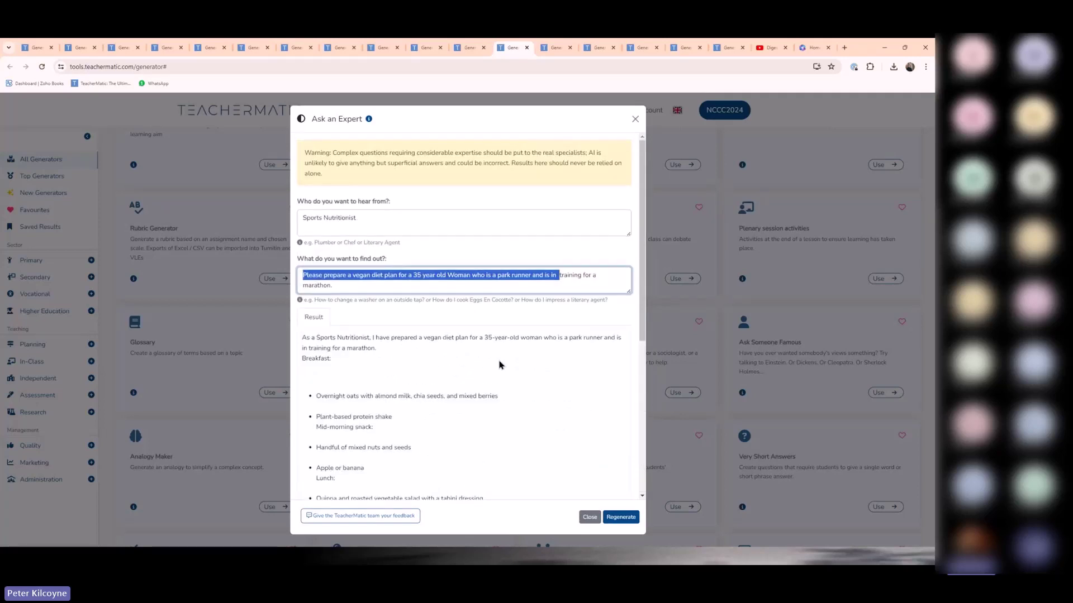
Show the Ask Someone Famous generator and highlight Usain Bolt, the Olympic training diet question and the generated answer.
click(547, 47)
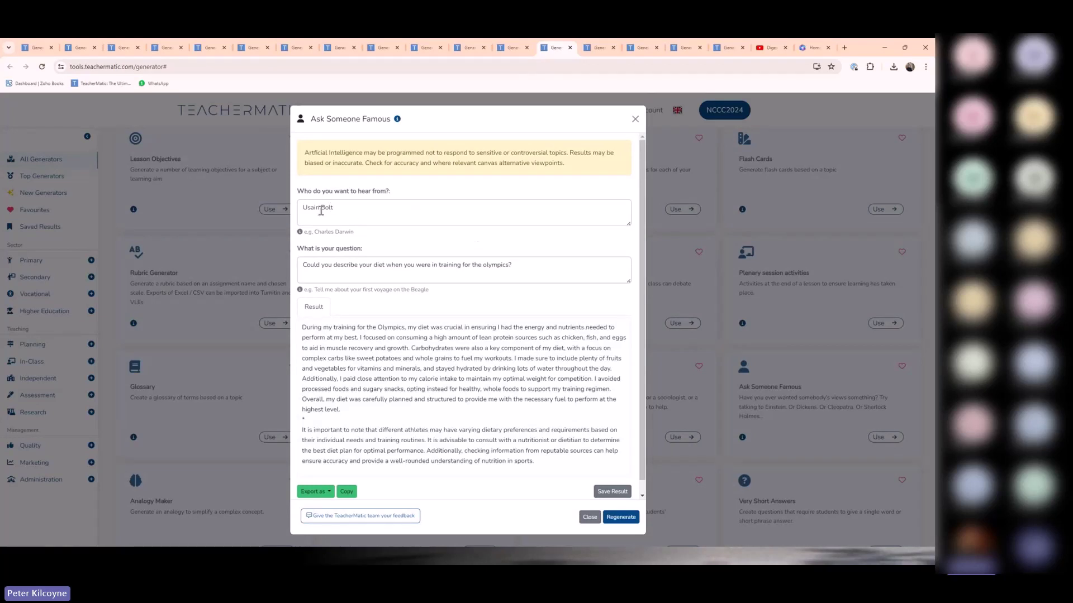
drag(336, 210, 305, 207)
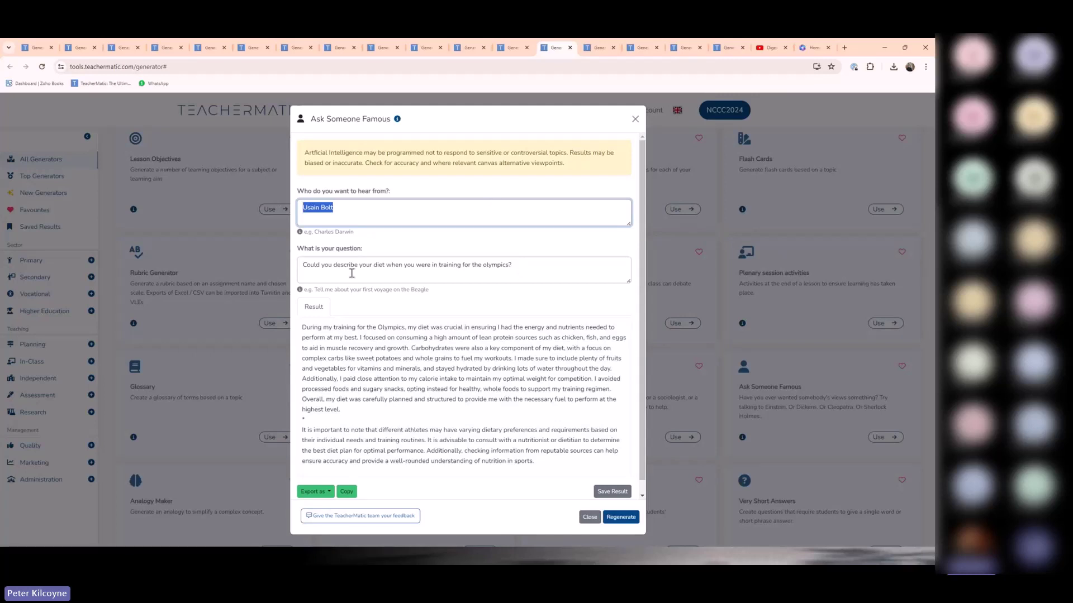
click(338, 214)
drag(302, 265, 540, 272)
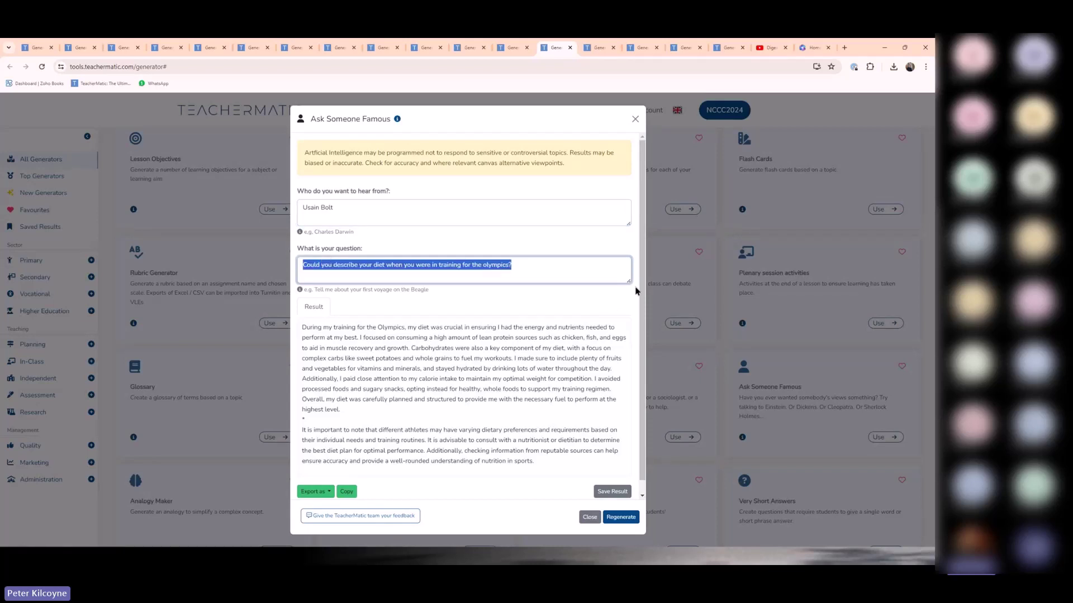
scroll(637, 324, down, 1)
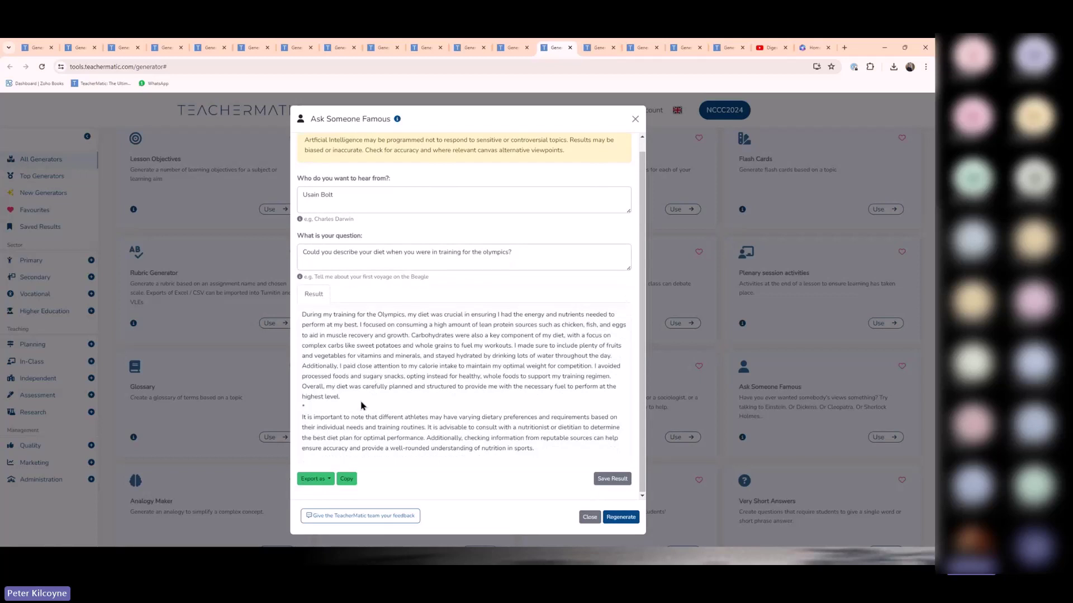
drag(343, 399, 301, 313)
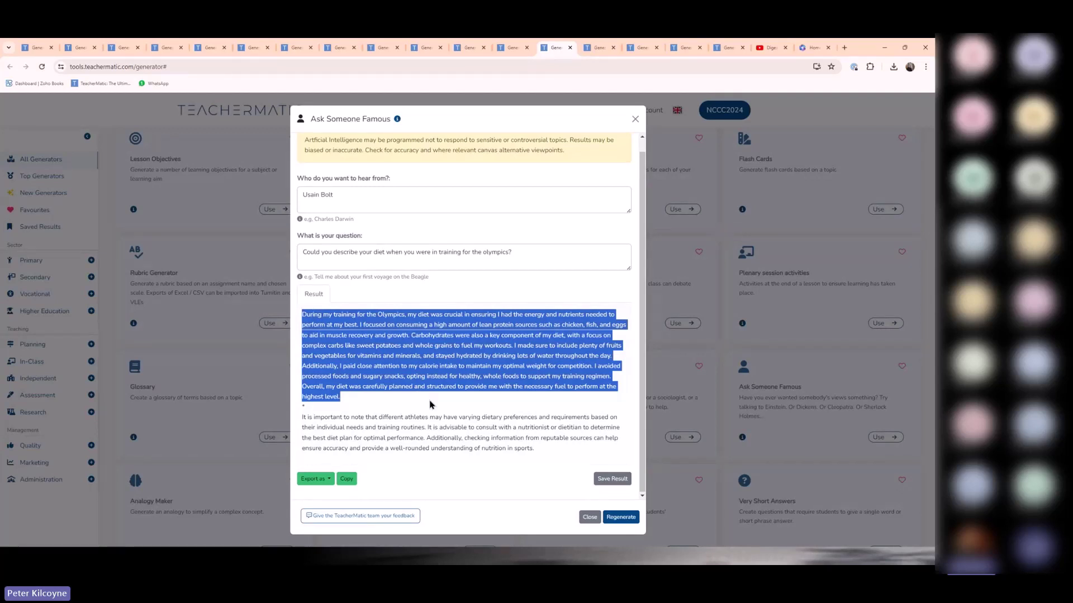
click(385, 408)
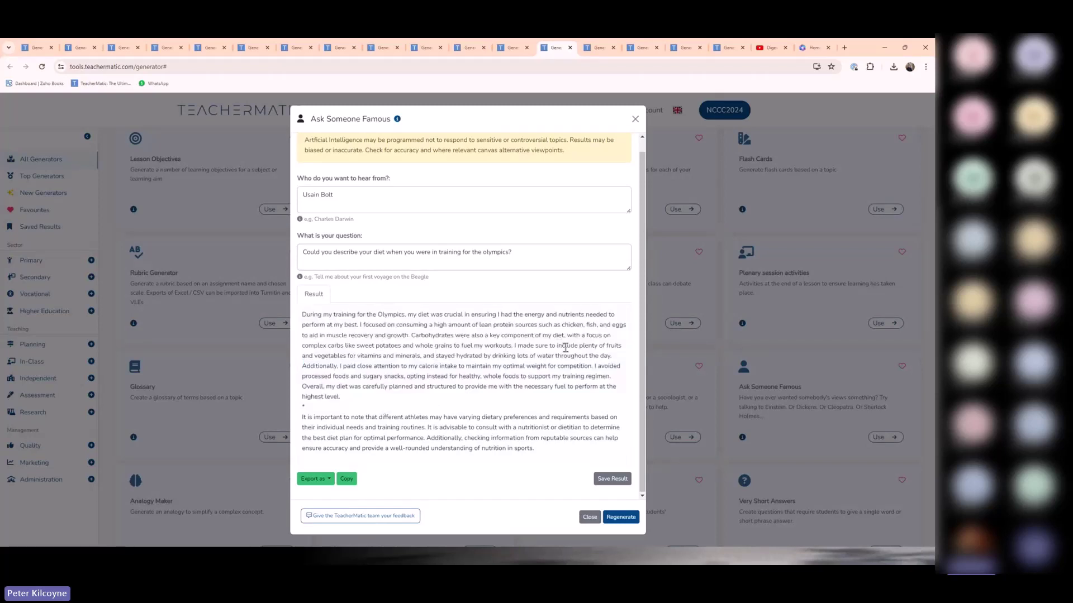
drag(585, 325, 561, 324)
click(597, 376)
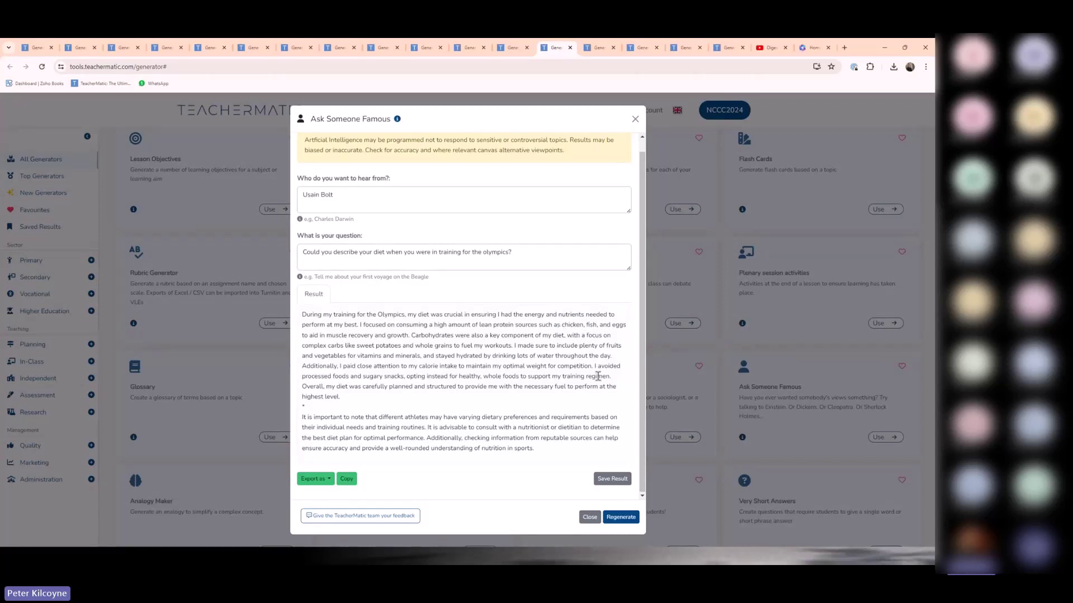
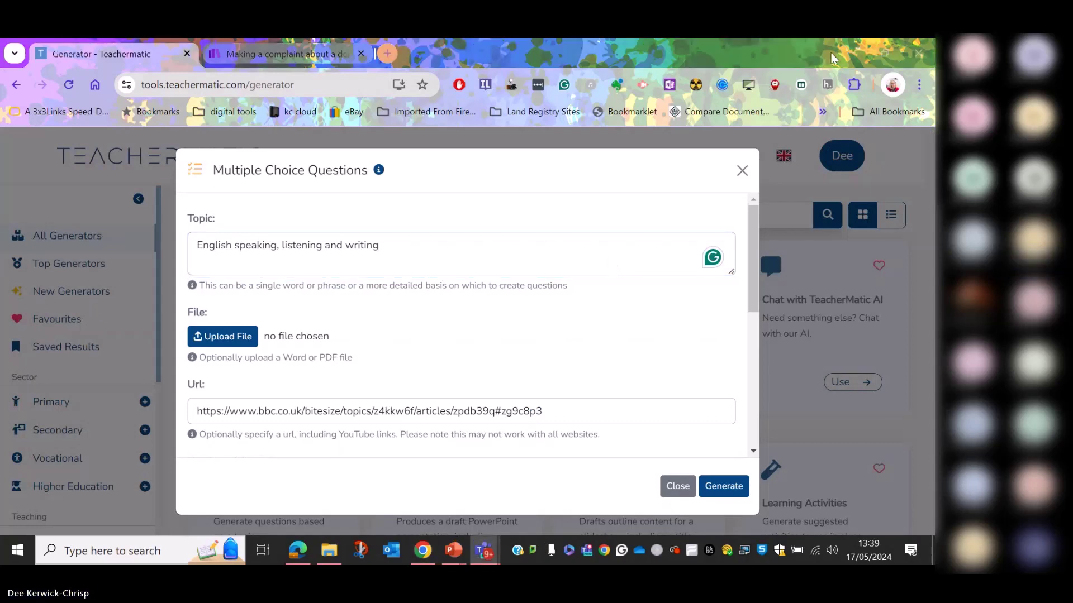
Point out the Multiple Choice Questions generator's file and URL inputs, view the linked BBC Bitesize article, and return to the generator.
click(366, 338)
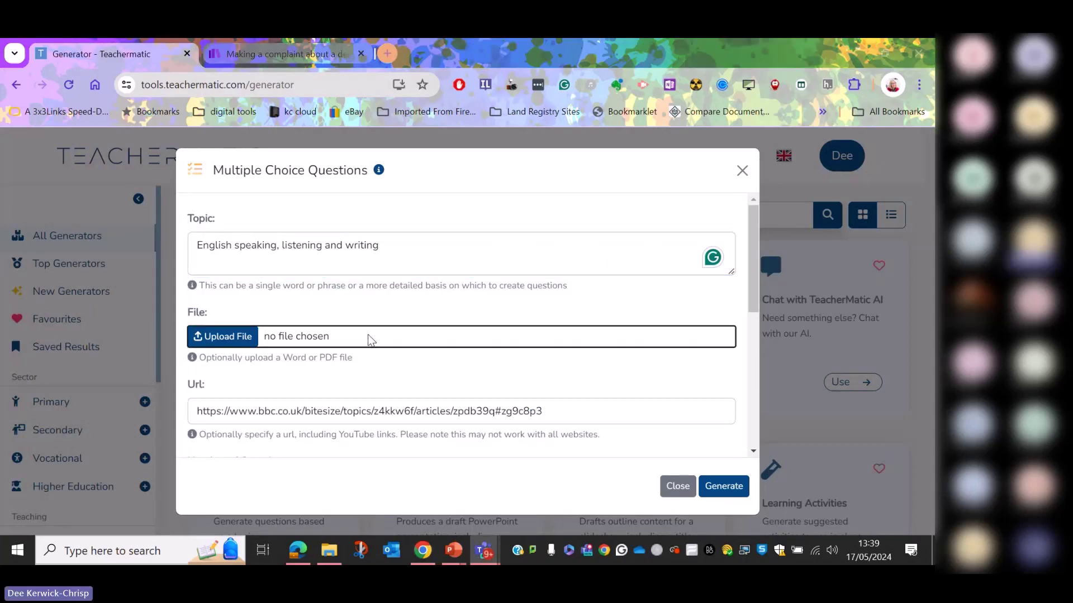
click(360, 382)
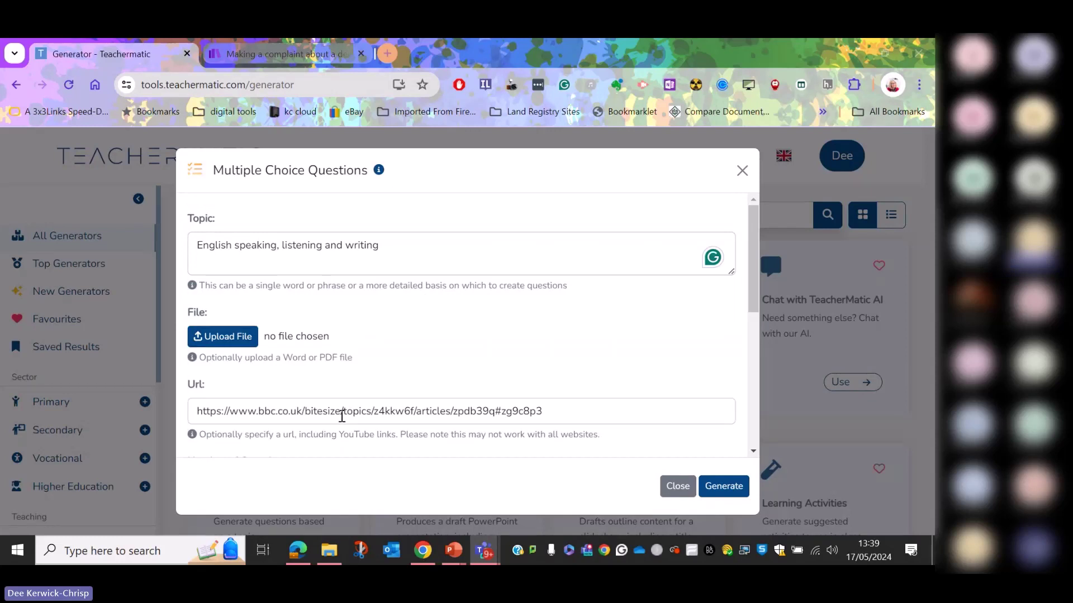
click(270, 55)
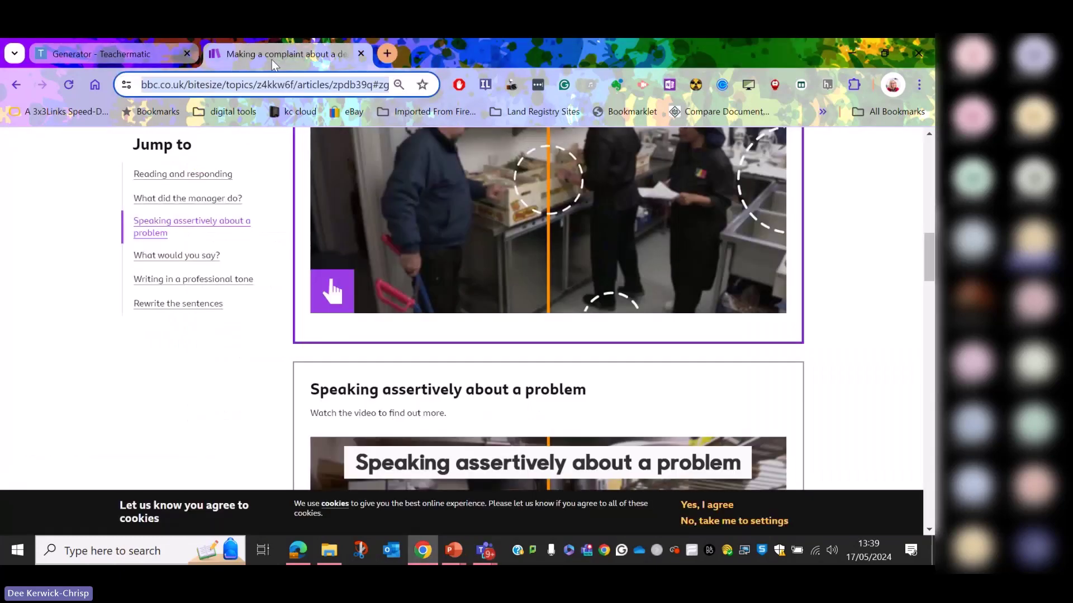
click(930, 272)
drag(930, 271, 926, 219)
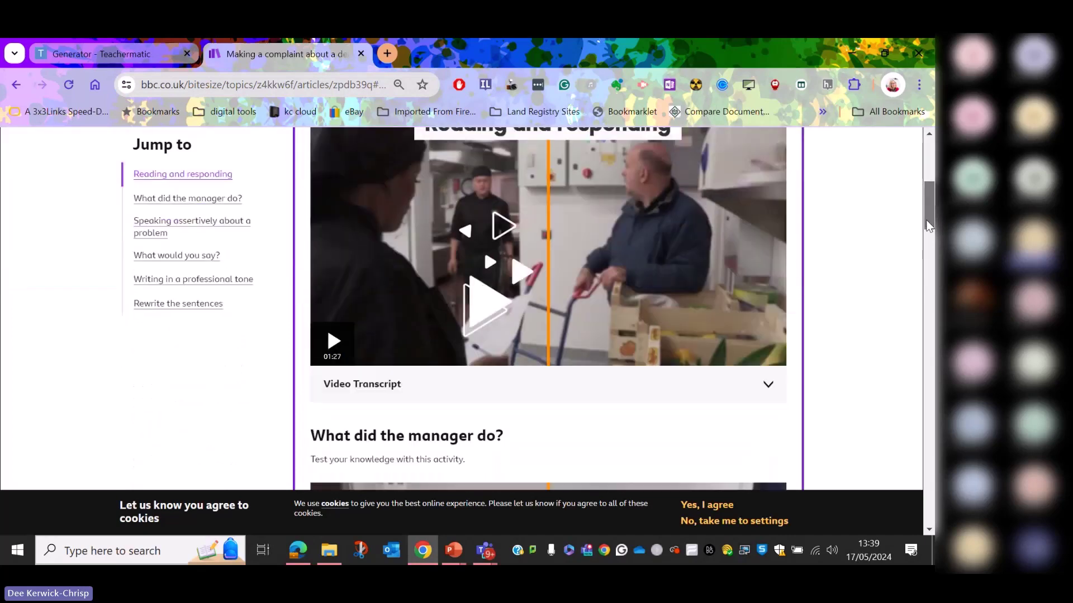
click(99, 54)
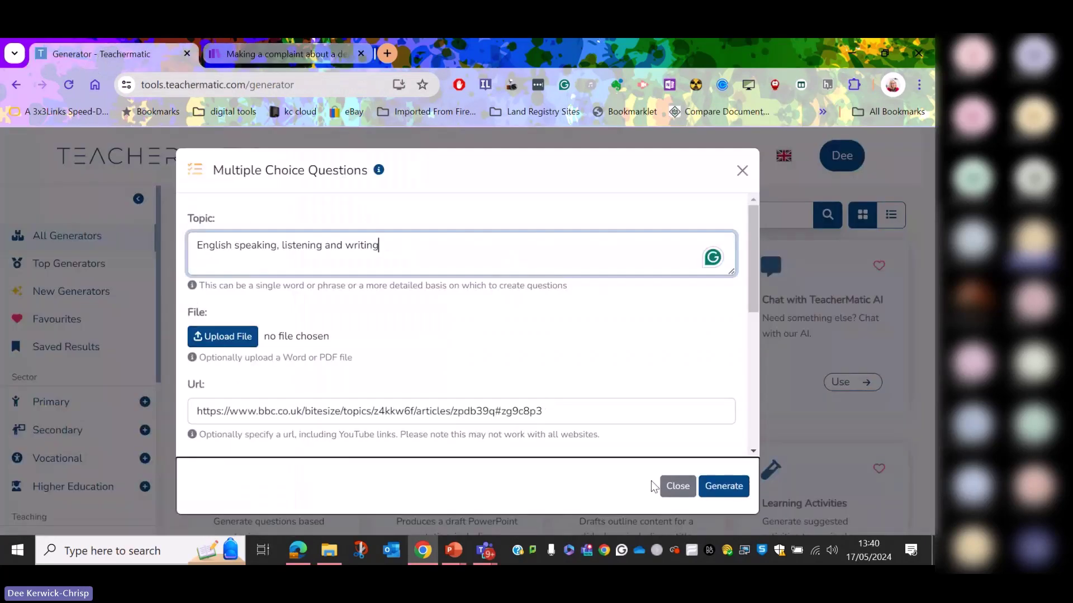
Generate multiple choice questions on English speaking, listening and writing from the BBC Bitesize URL and review the questions and answers.
click(712, 493)
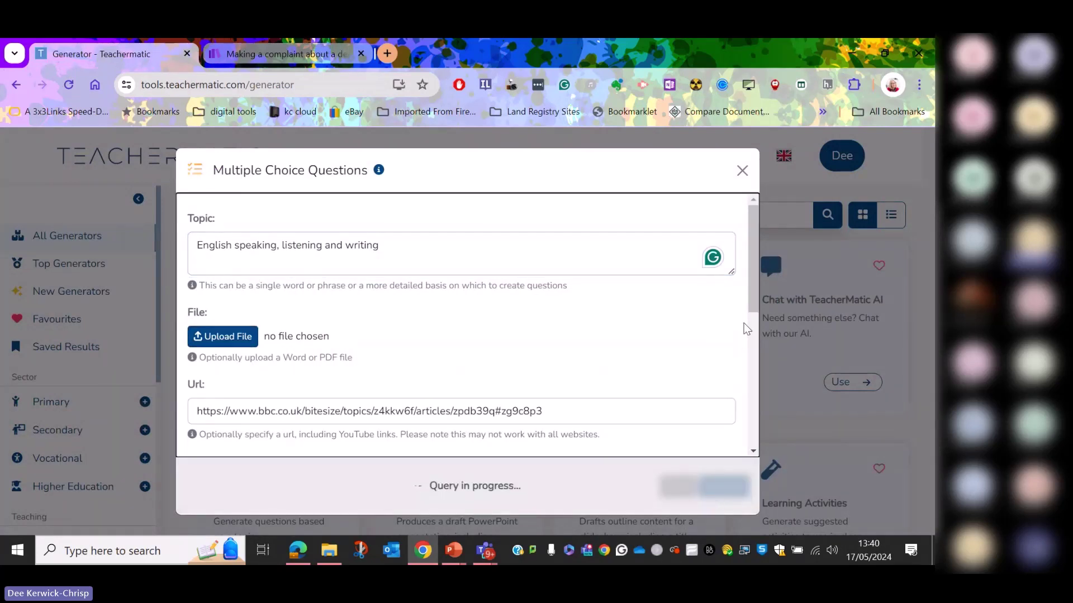
drag(753, 296, 754, 430)
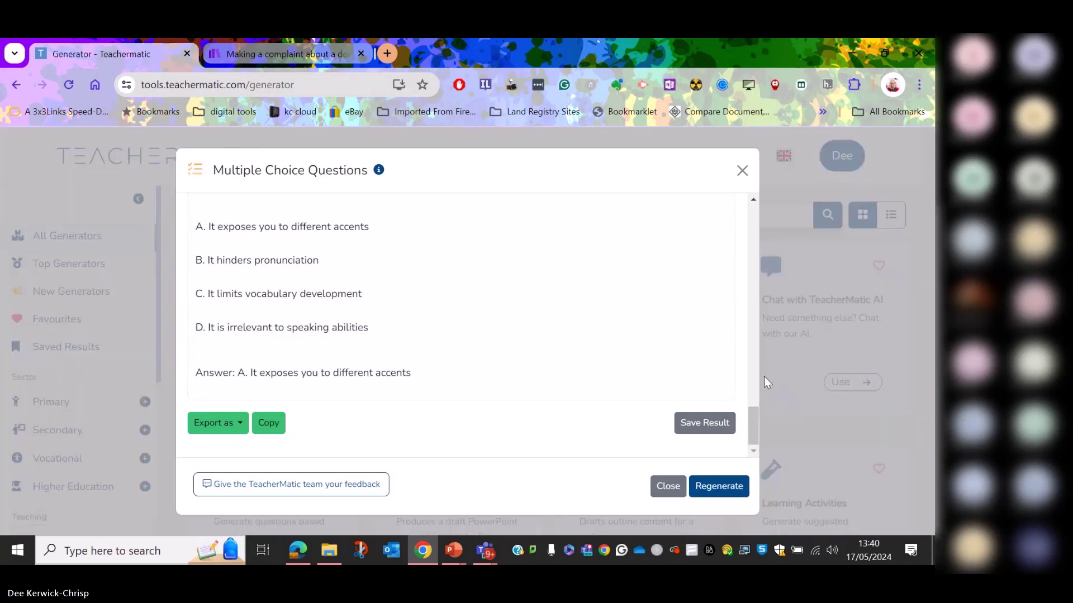
drag(751, 423, 751, 351)
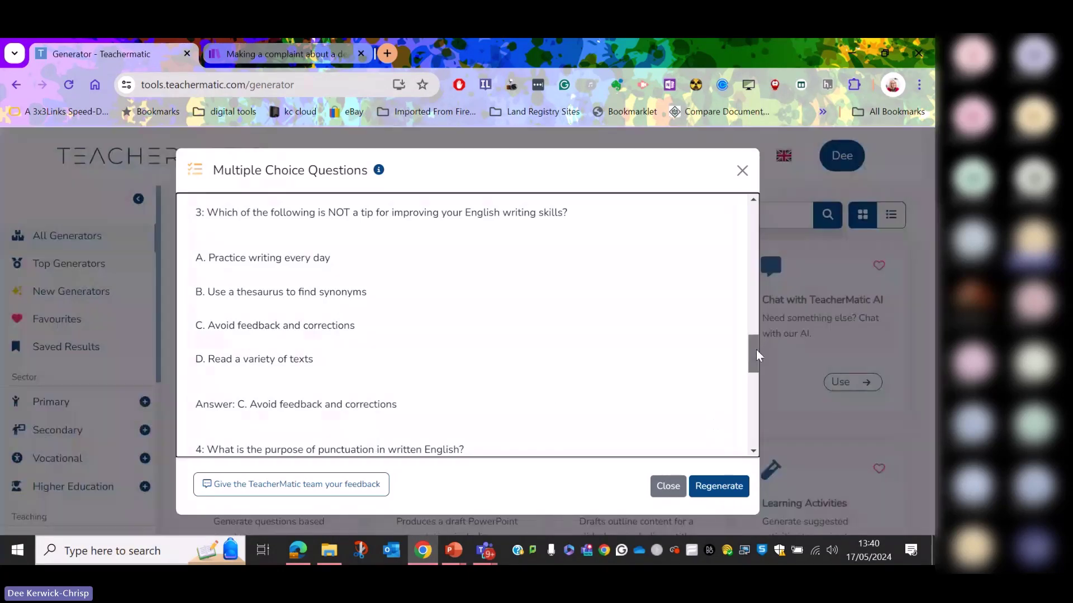
Copy the generated multiple choice questions and display the available export formats.
drag(755, 349, 753, 434)
click(265, 429)
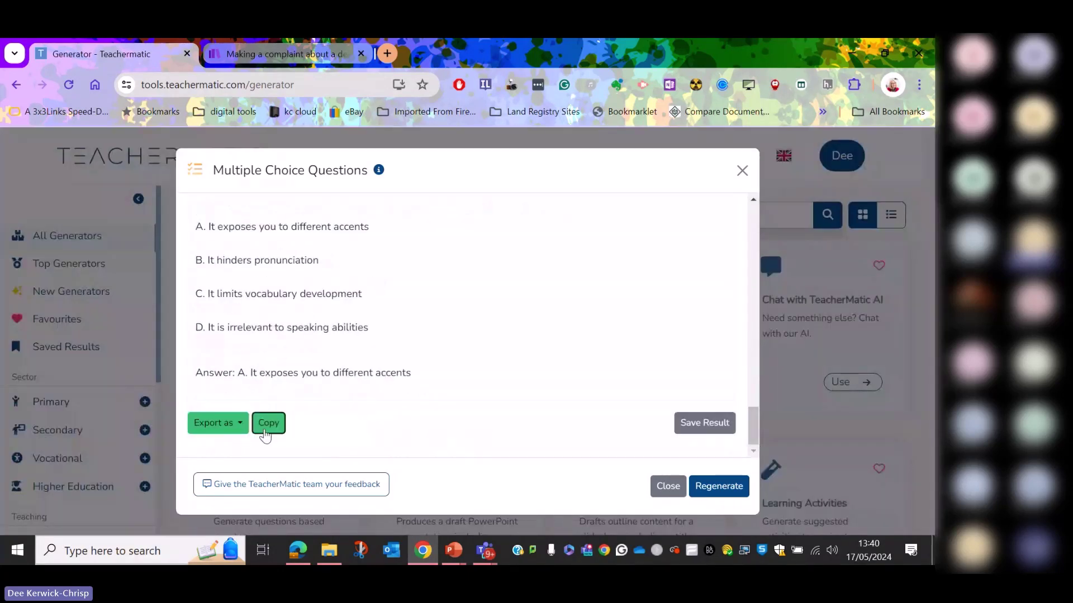
click(239, 425)
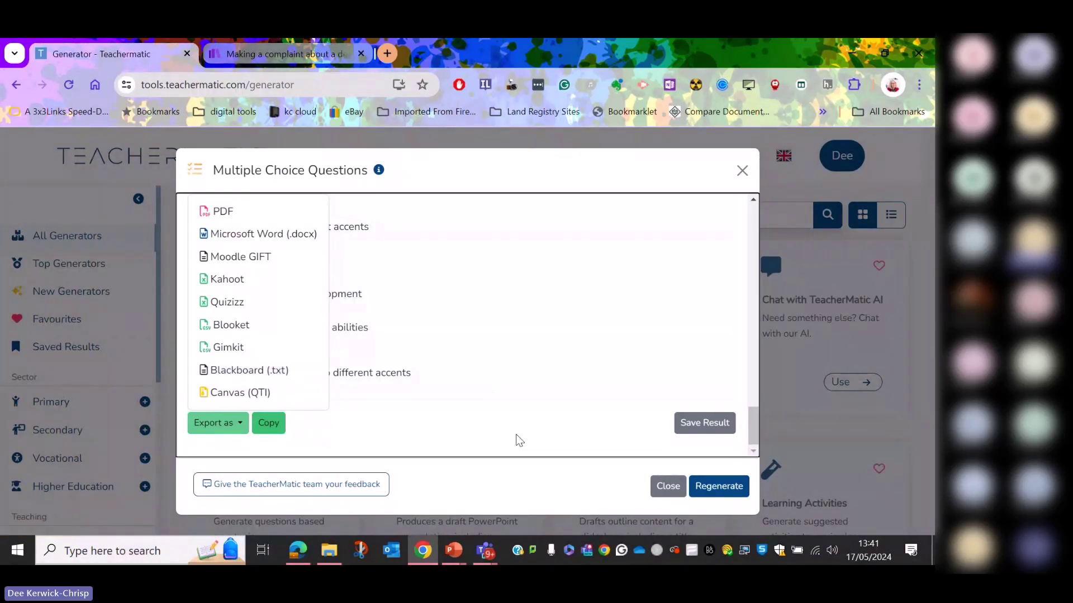
Save the multiple choice questions result in the CPD sessions folder and close the generator.
click(702, 423)
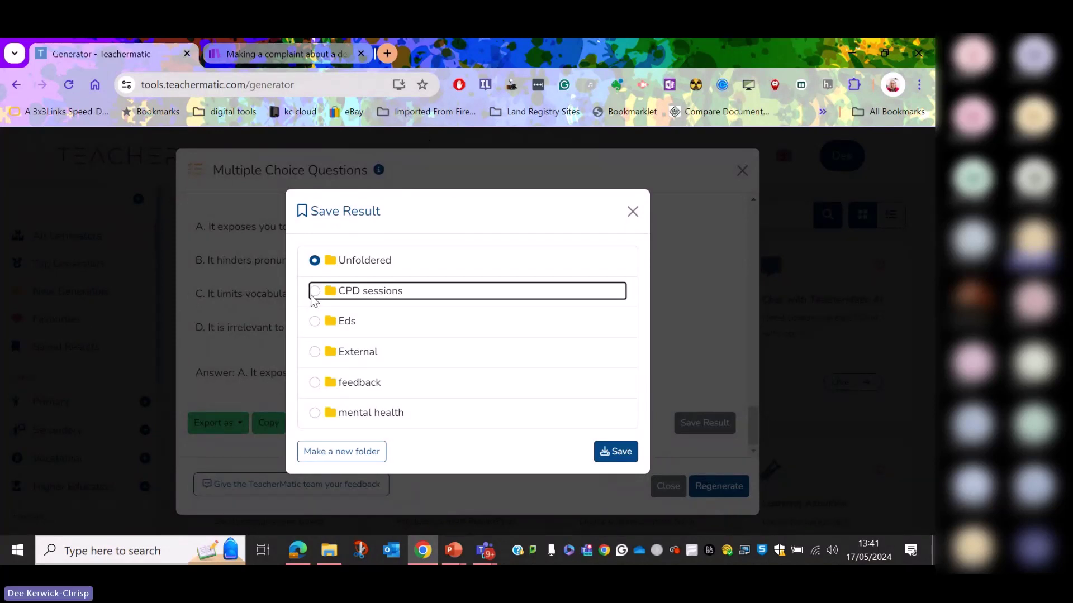
click(315, 292)
click(619, 454)
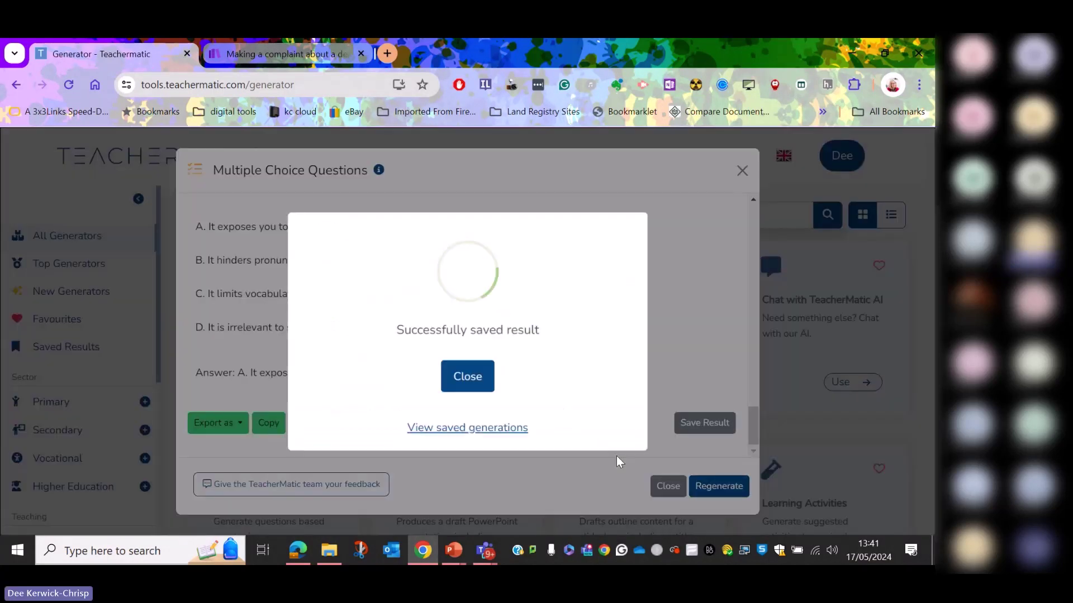
click(469, 386)
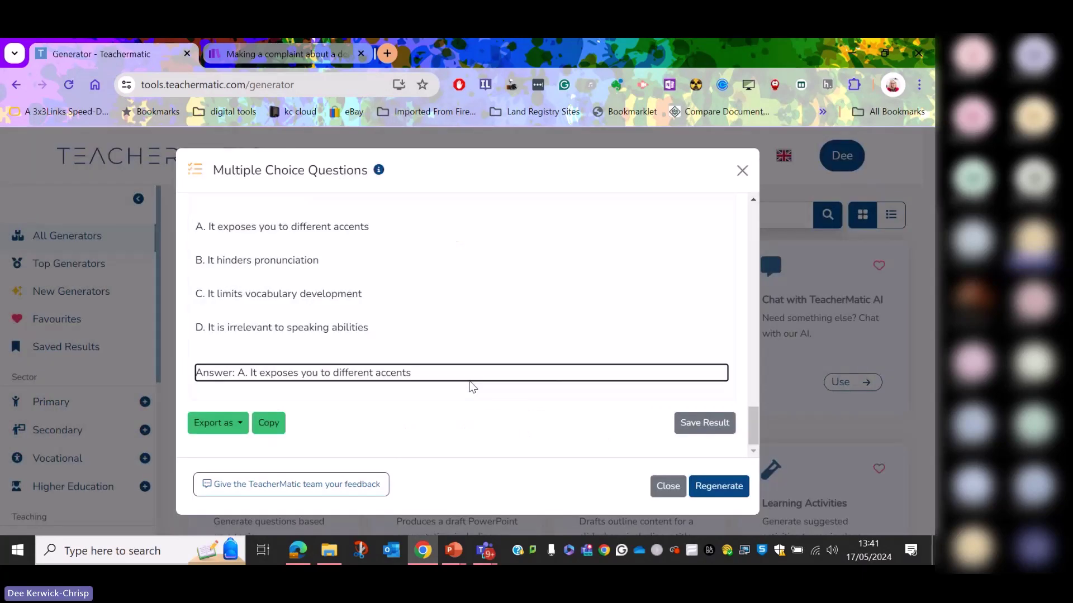
click(742, 170)
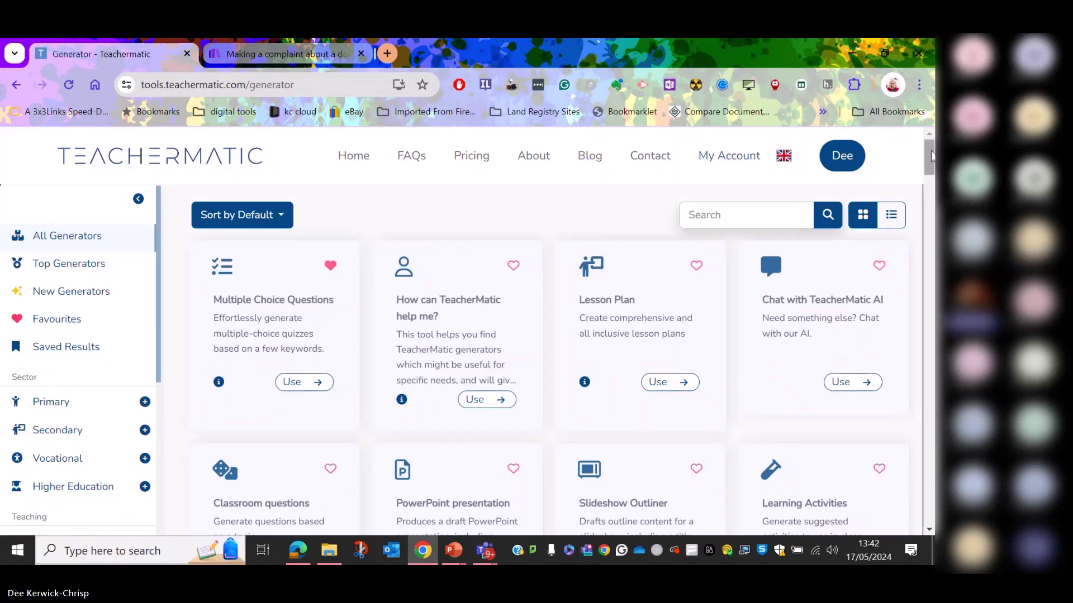
Look through the generator catalogue from Multiple Choice Questions down to Rubric Generator, Discussion Topics, Debate and Plenary session activities.
drag(929, 156, 929, 165)
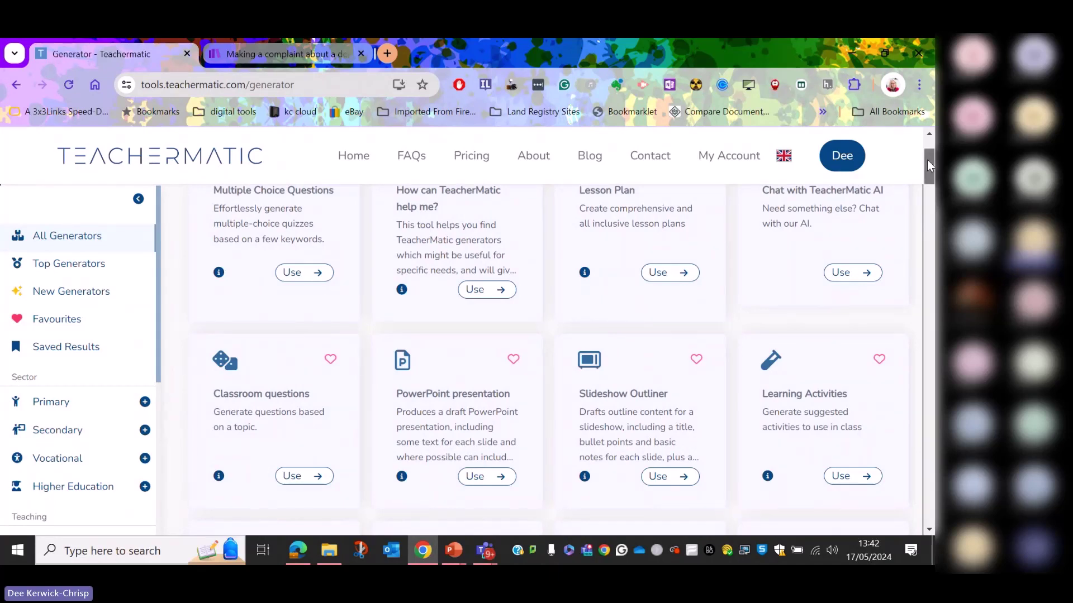
drag(926, 159, 926, 166)
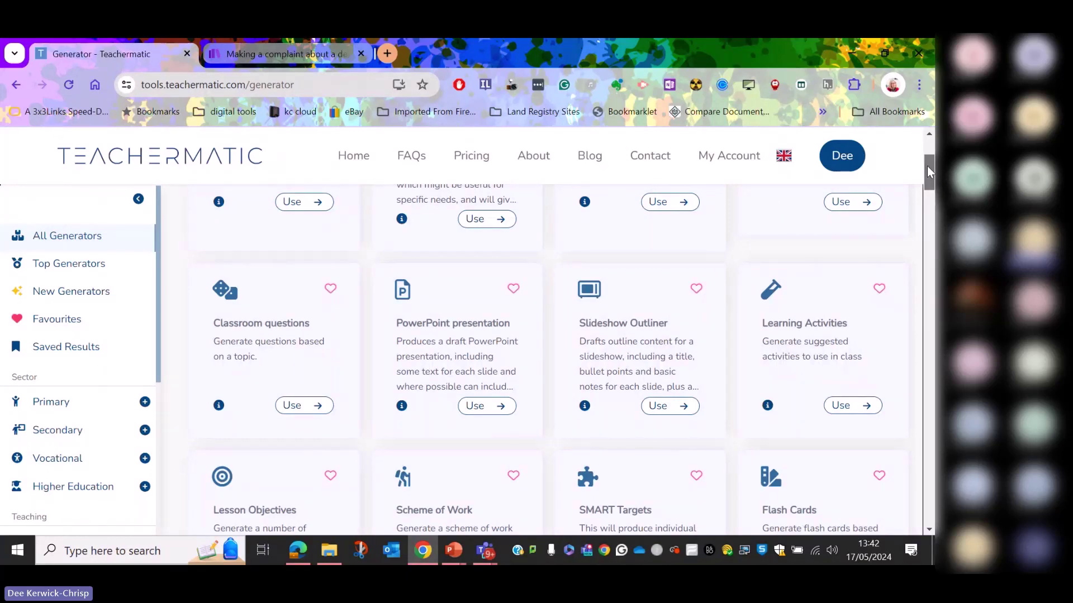
drag(927, 166, 927, 171)
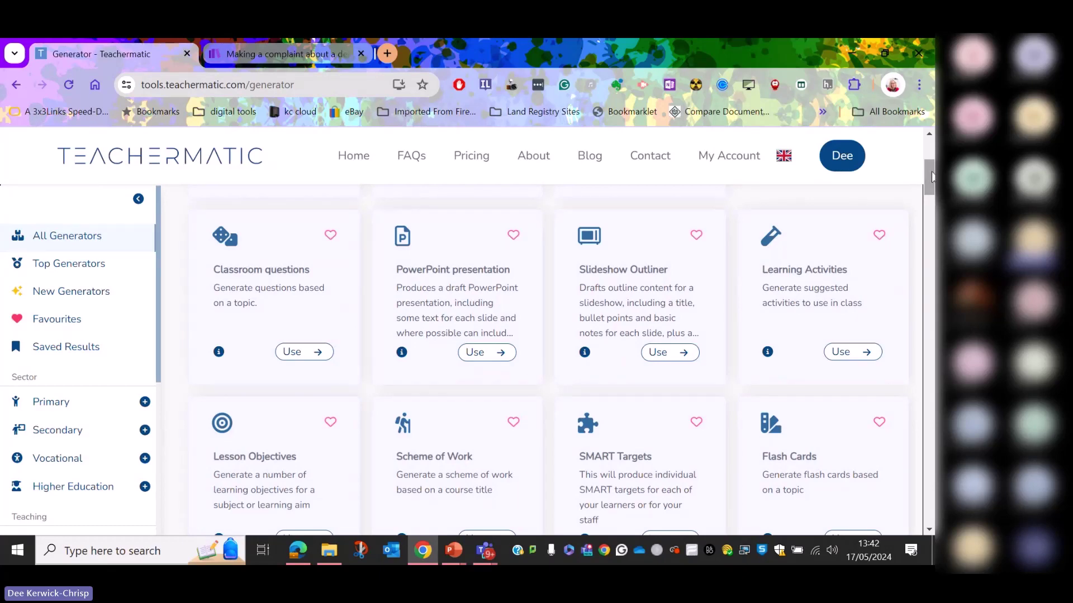
drag(927, 170, 931, 191)
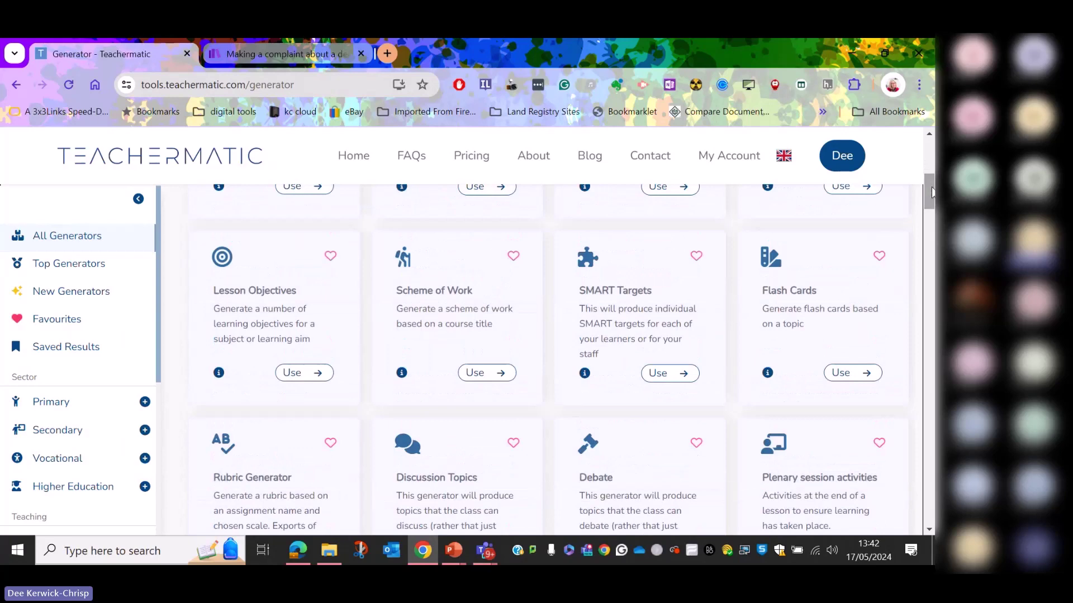
drag(931, 197, 932, 202)
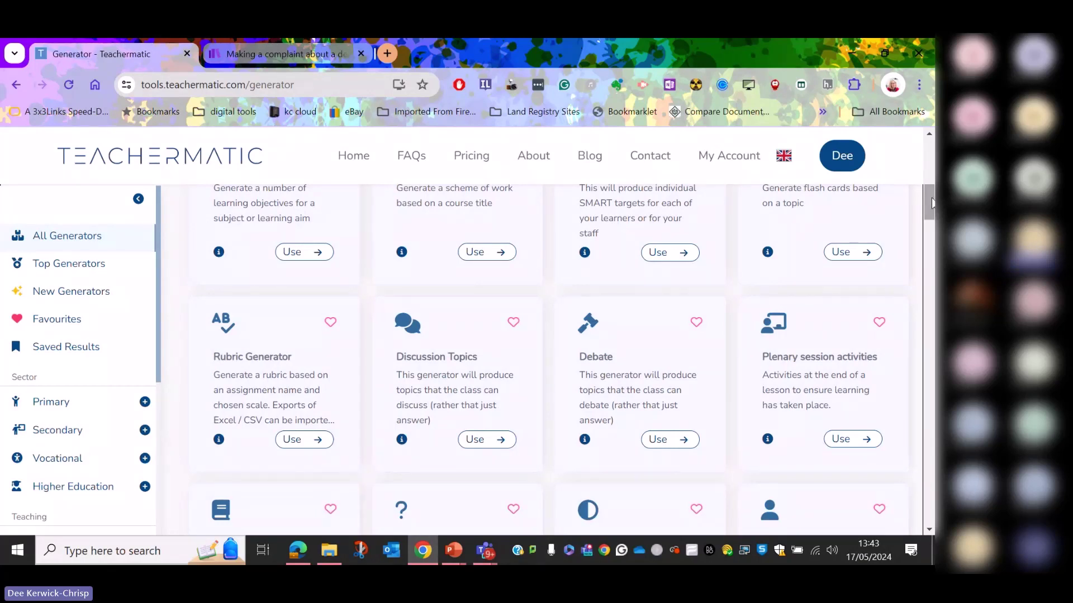
Generate a Step by Step guide for the task "Write an email using office 365".
drag(932, 203, 929, 233)
click(463, 335)
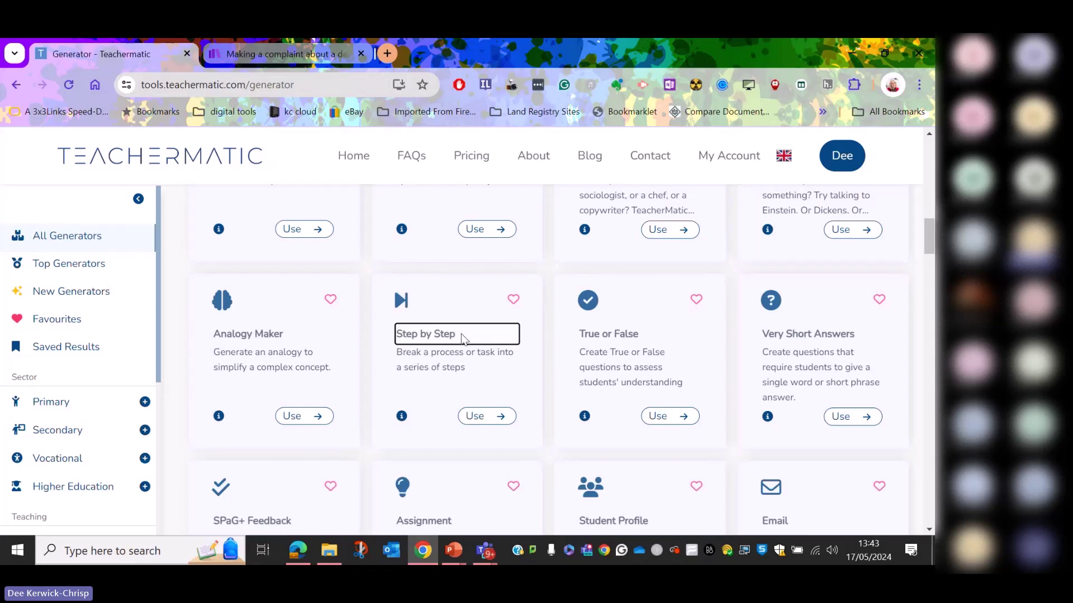
click(494, 416)
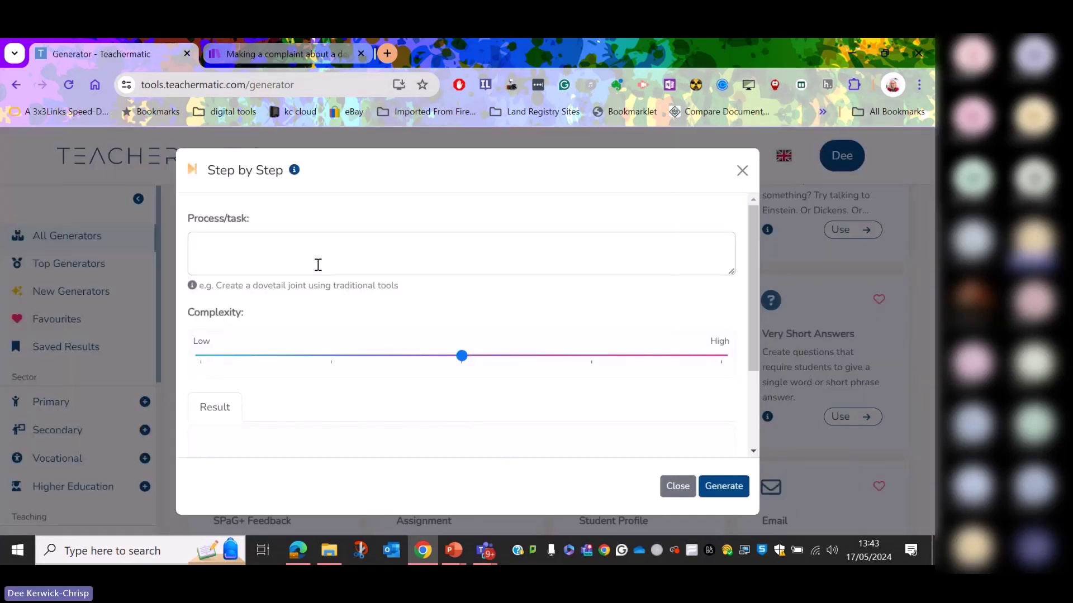
click(309, 248)
text(Write an email using office 365)
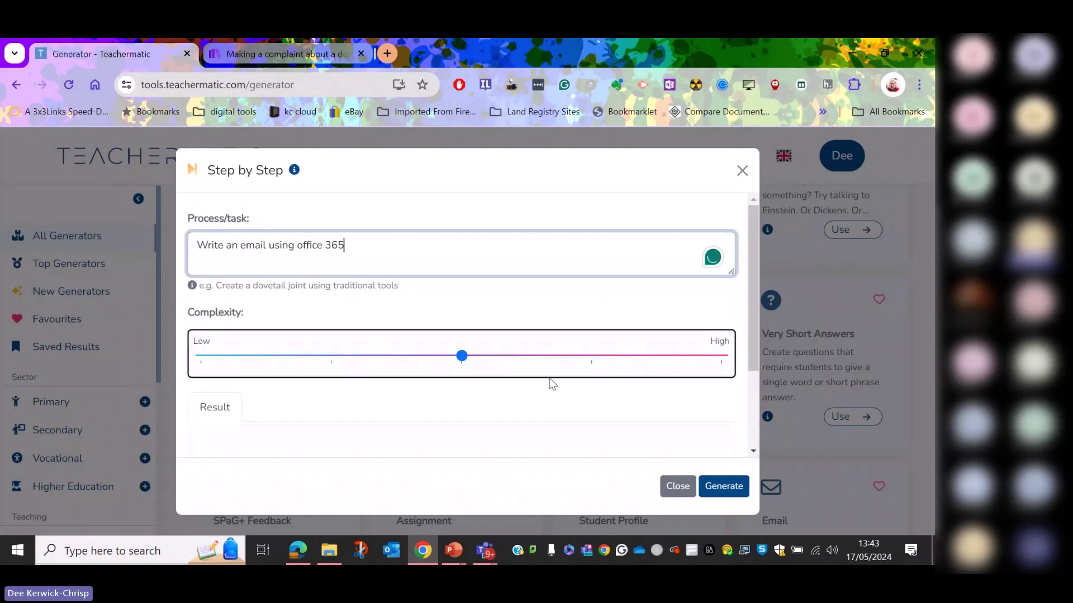
click(718, 490)
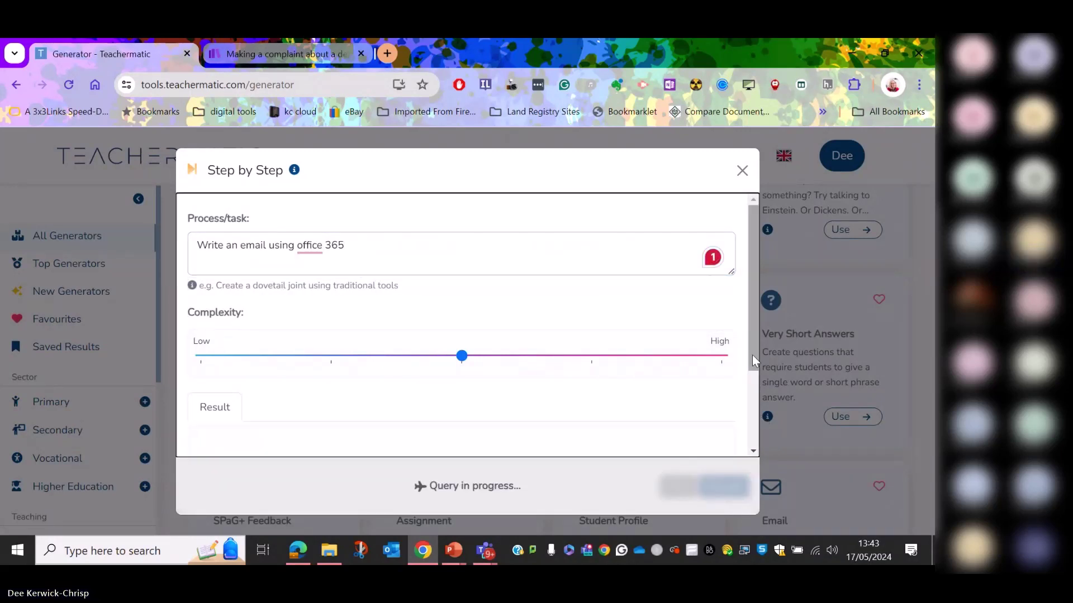
Review the generated steps for writing an Office 365 email, close the result and return to the Step by Step card.
drag(752, 354, 750, 442)
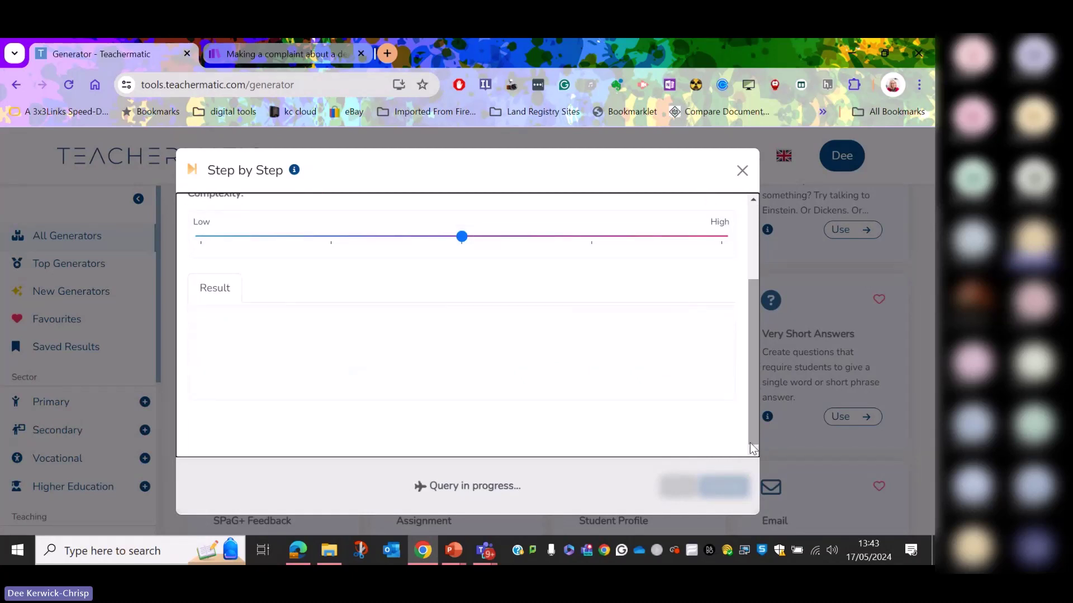
drag(751, 416, 750, 362)
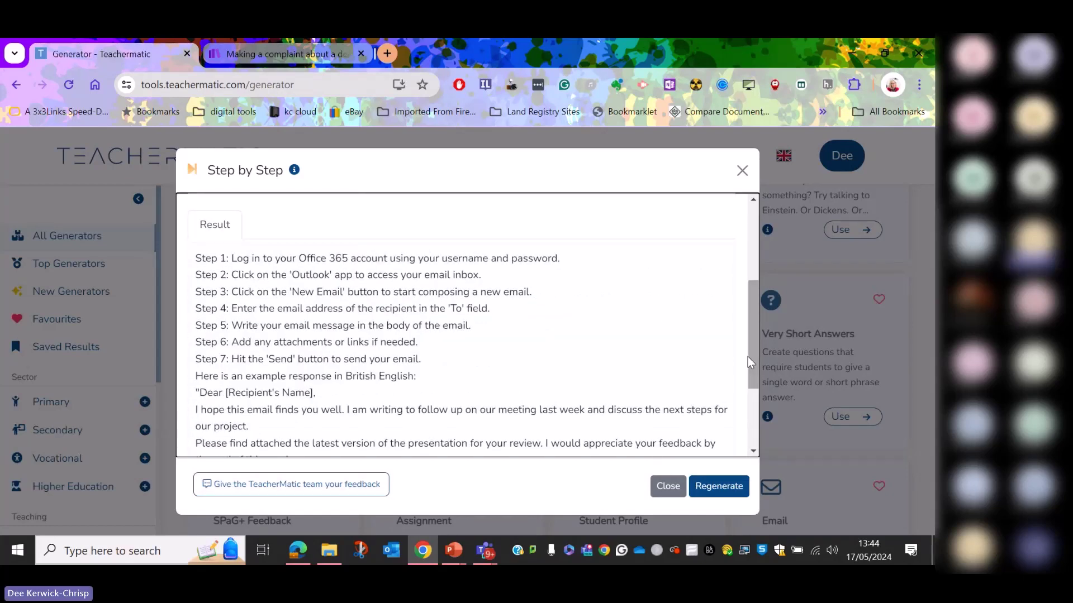
click(358, 271)
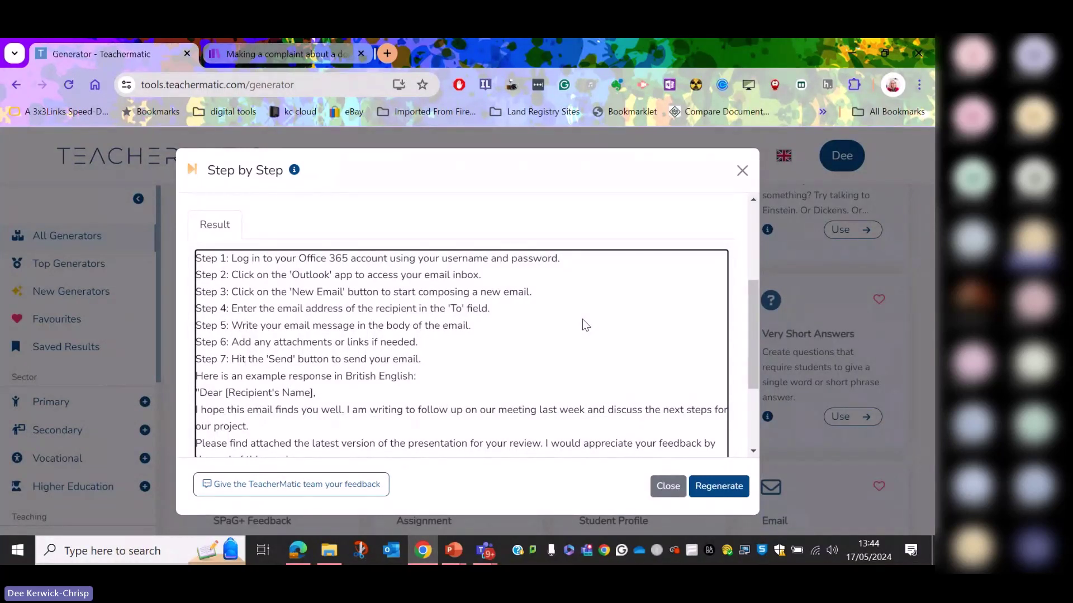
click(742, 170)
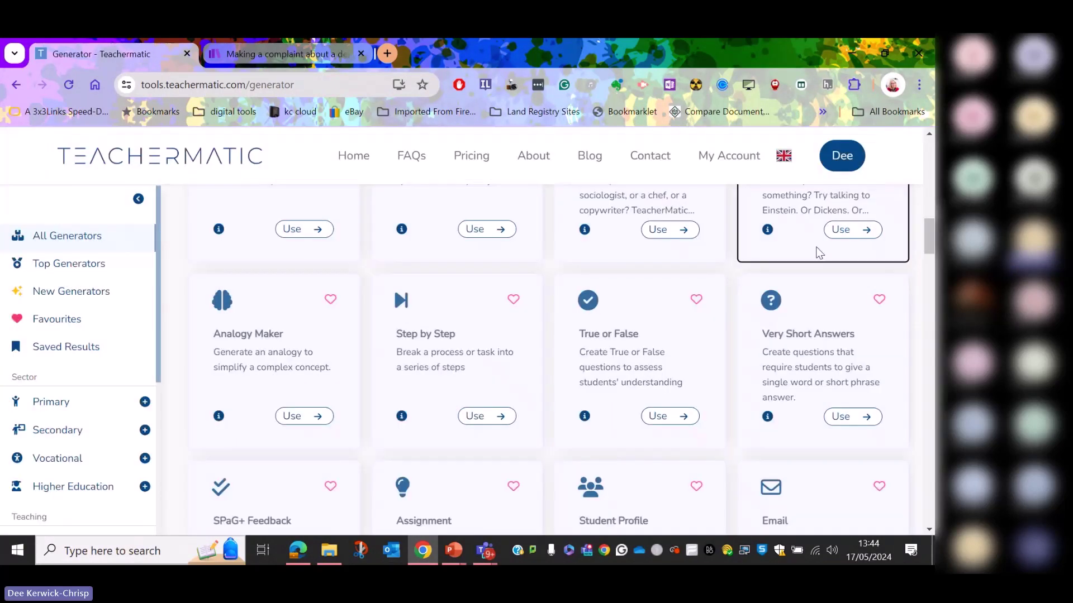
click(457, 381)
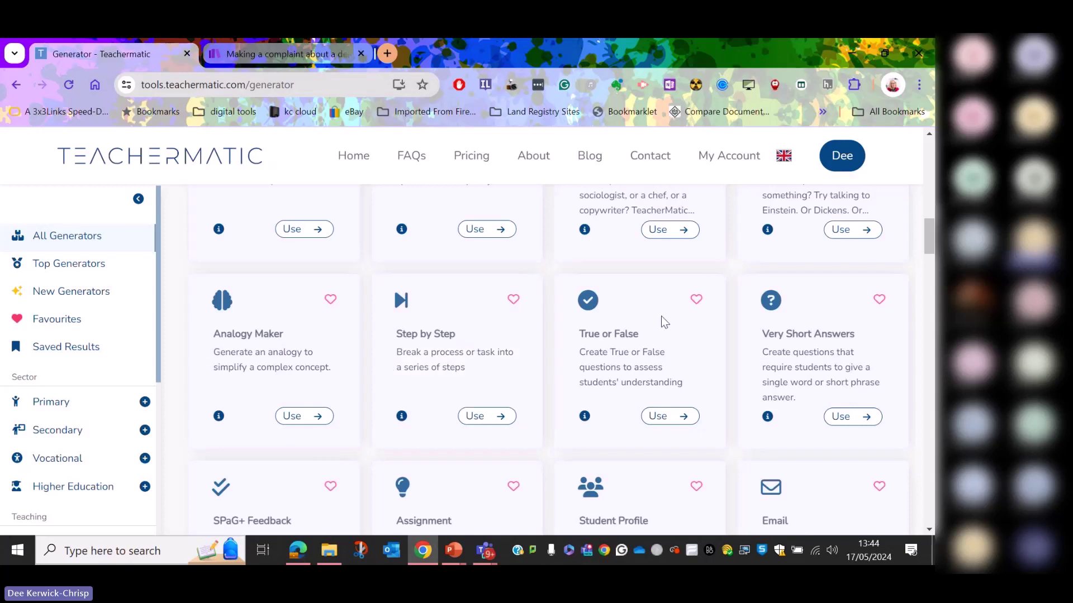
Browse the catalogue down to the Worksheet generator, examine its subject, topics, number of activities and difficulty inputs, and close it.
drag(930, 239, 927, 307)
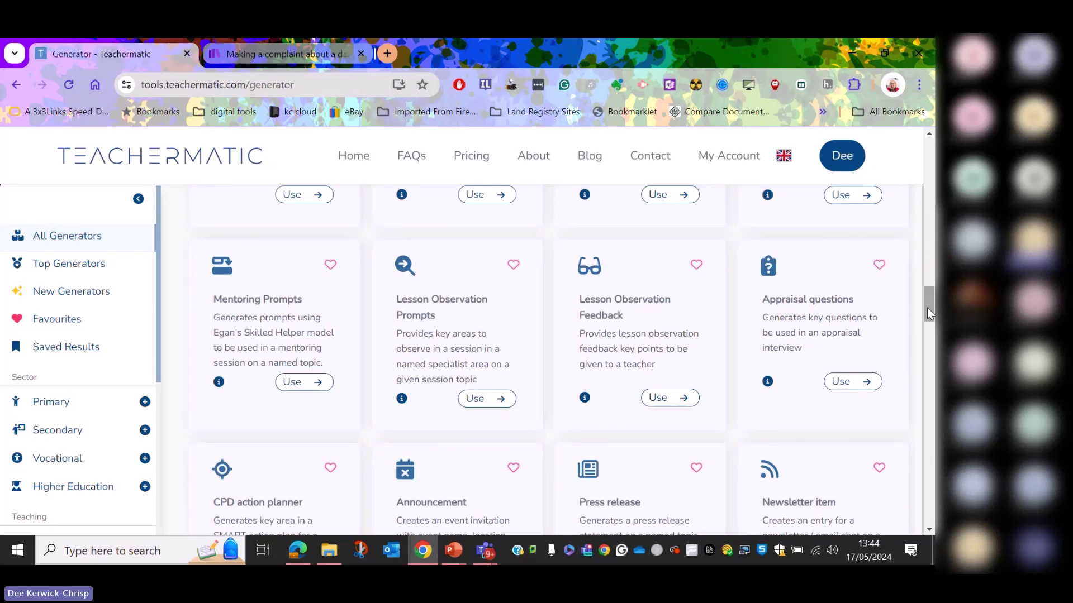
drag(927, 308, 927, 334)
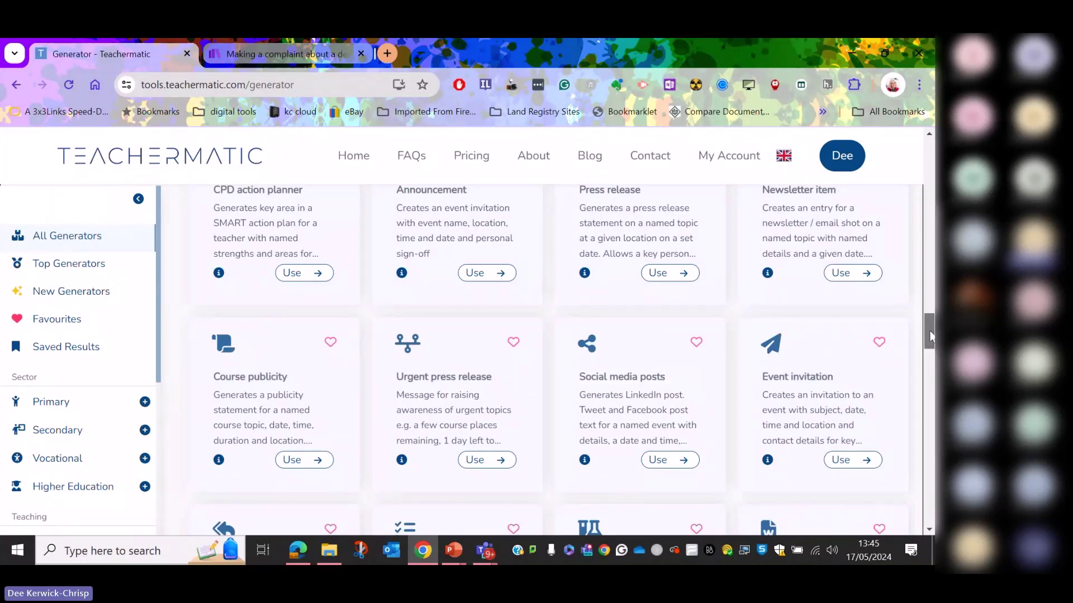
drag(929, 331, 929, 353)
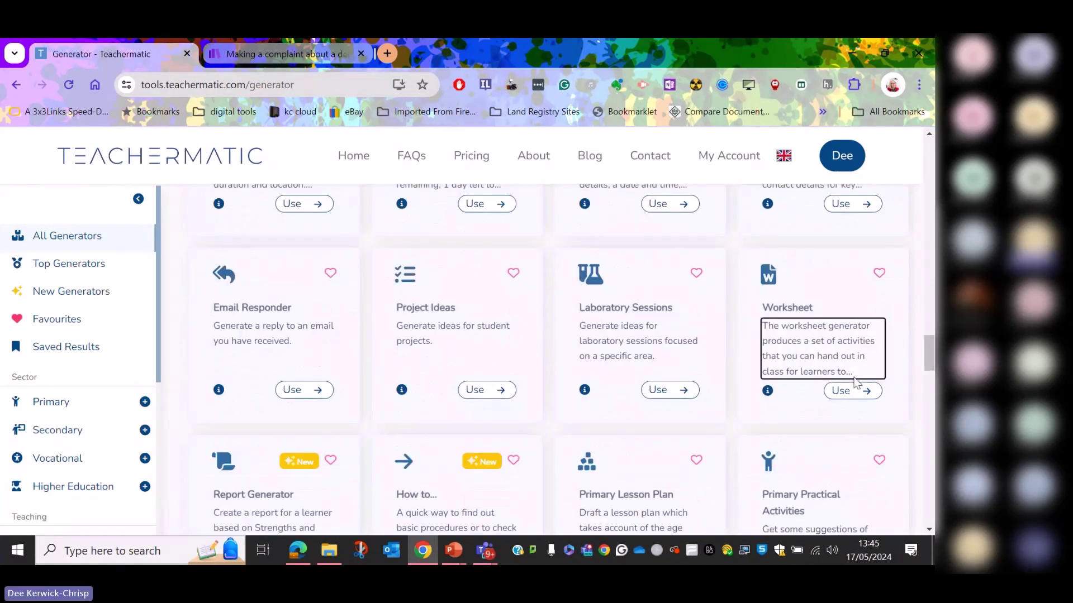
click(841, 392)
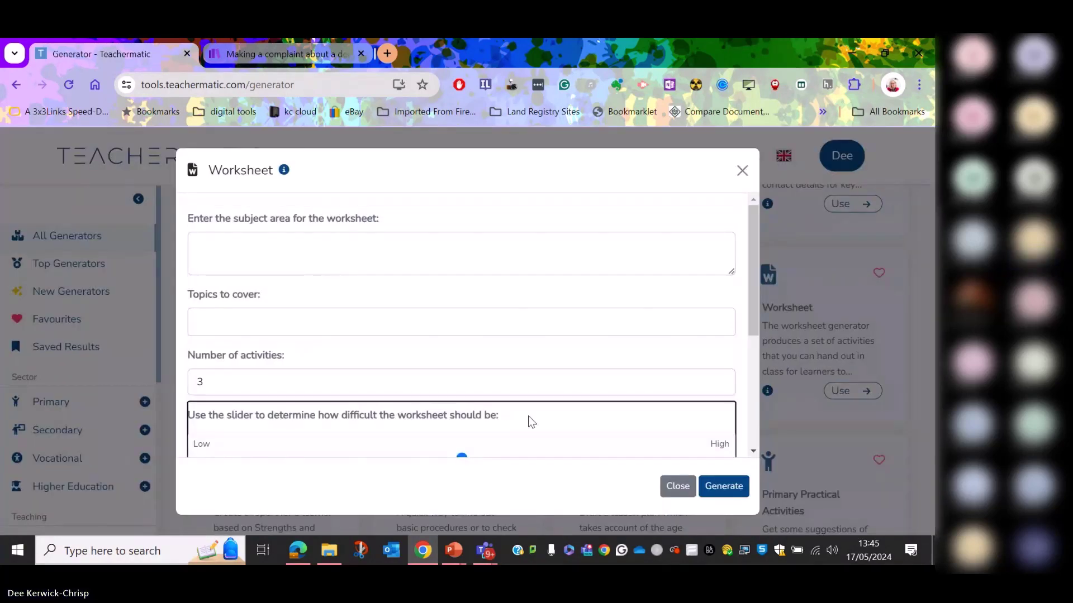
drag(751, 321, 748, 258)
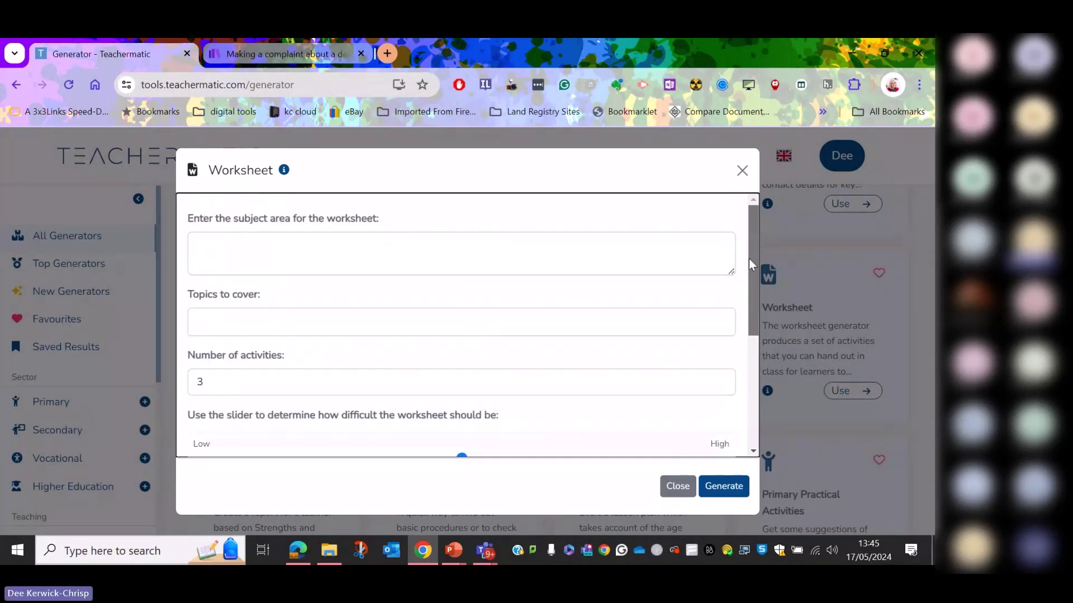
click(472, 246)
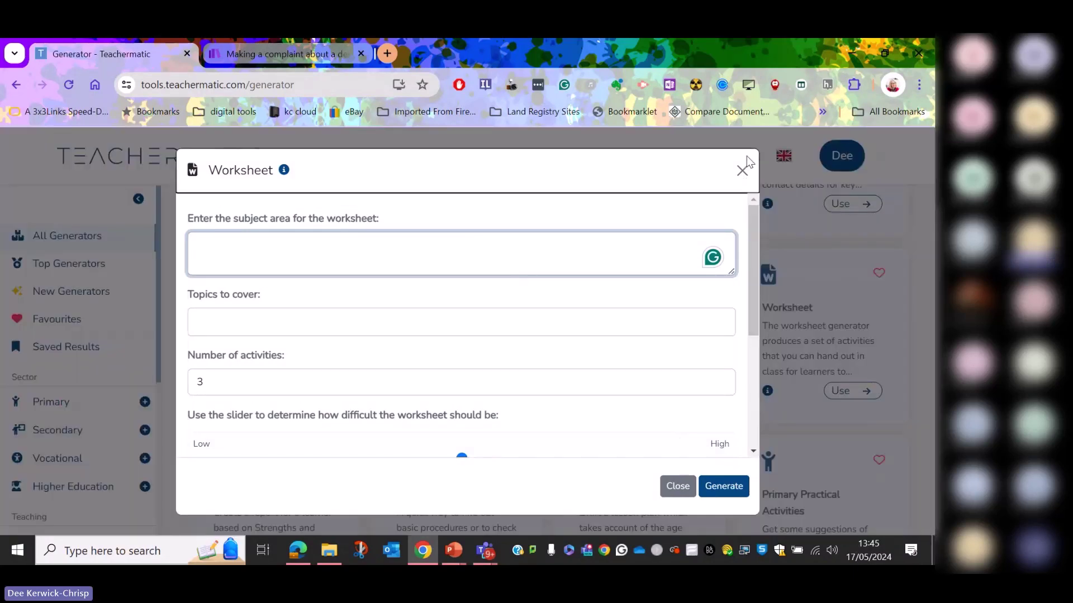
click(743, 170)
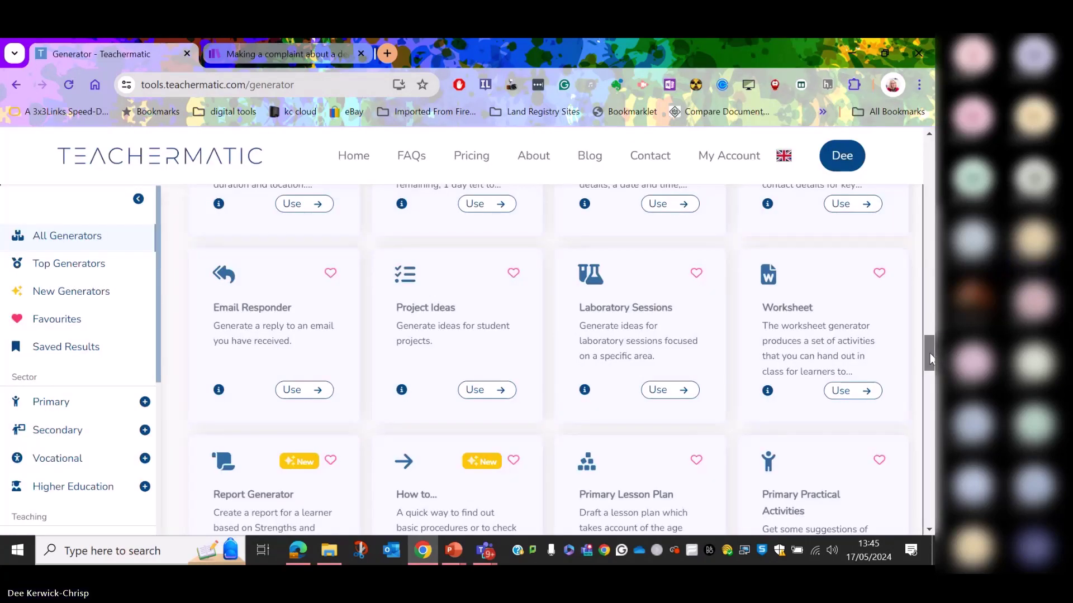
Locate the YouTube-based content generator in the catalogue and mark it as a favourite.
drag(930, 353, 930, 448)
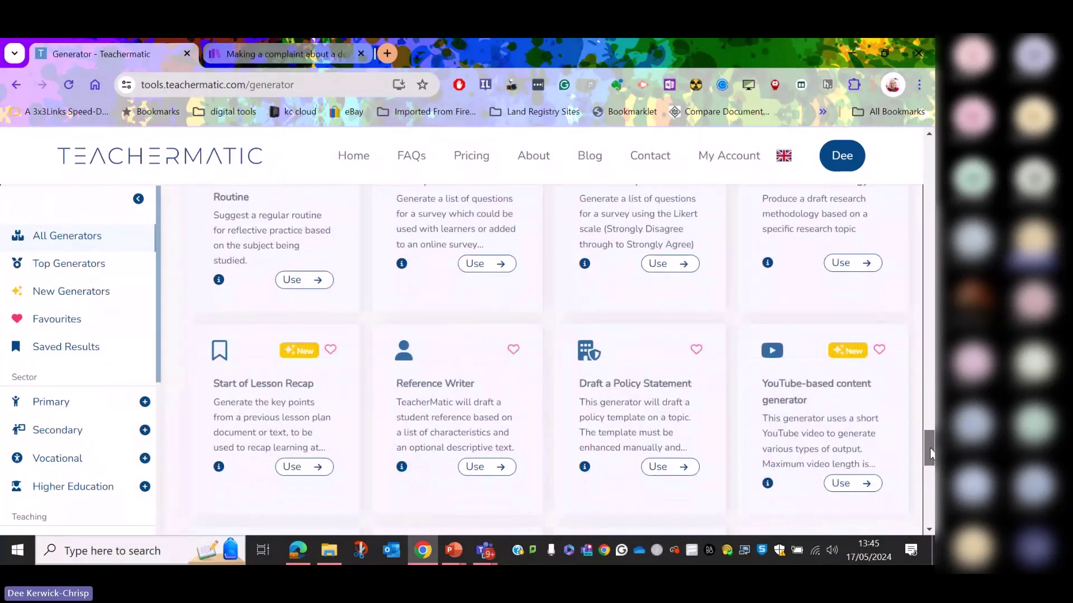
click(841, 394)
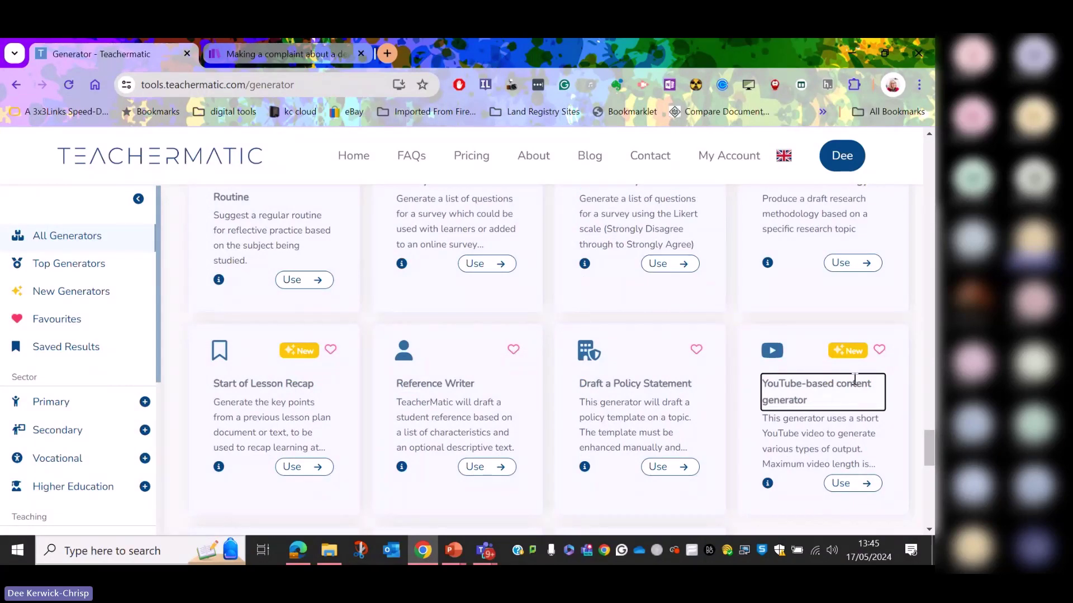
click(880, 350)
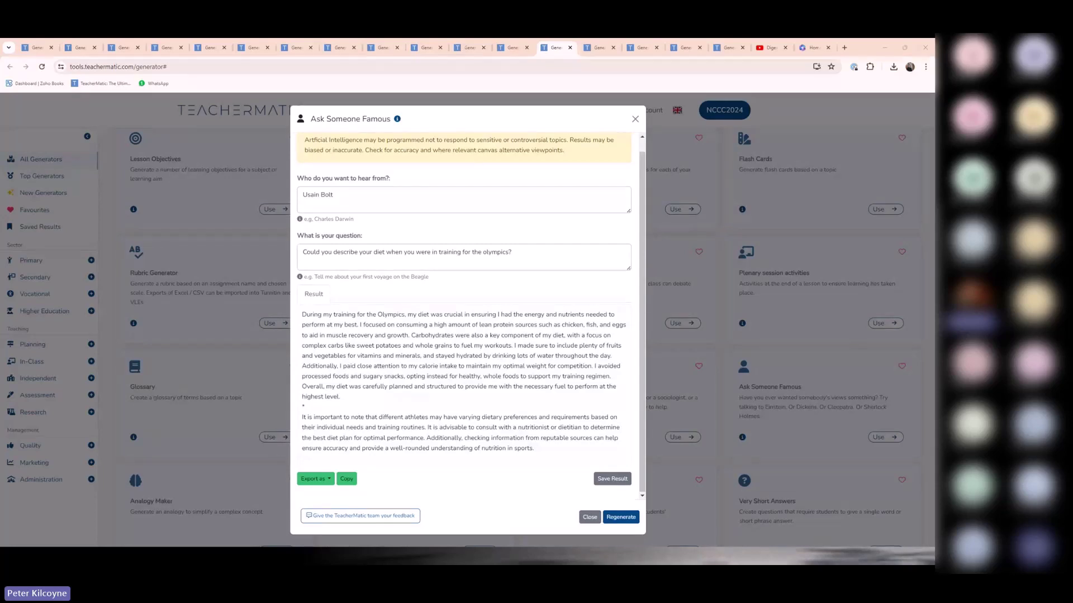
Review the Digestive System multiple choice questions and export them as a Microsoft Word (.docx) file.
click(596, 48)
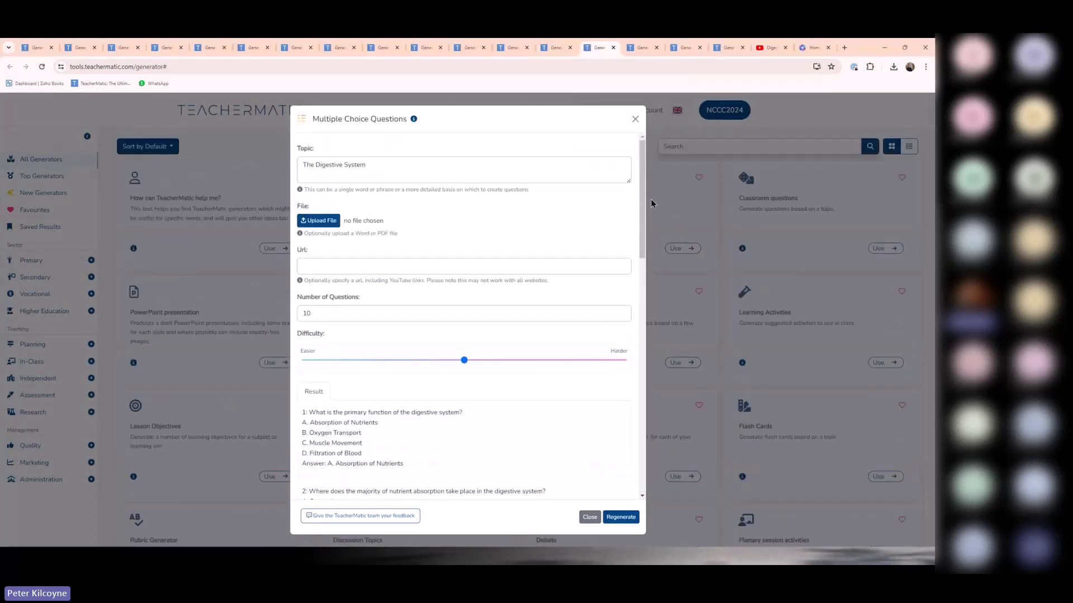
drag(643, 200, 649, 430)
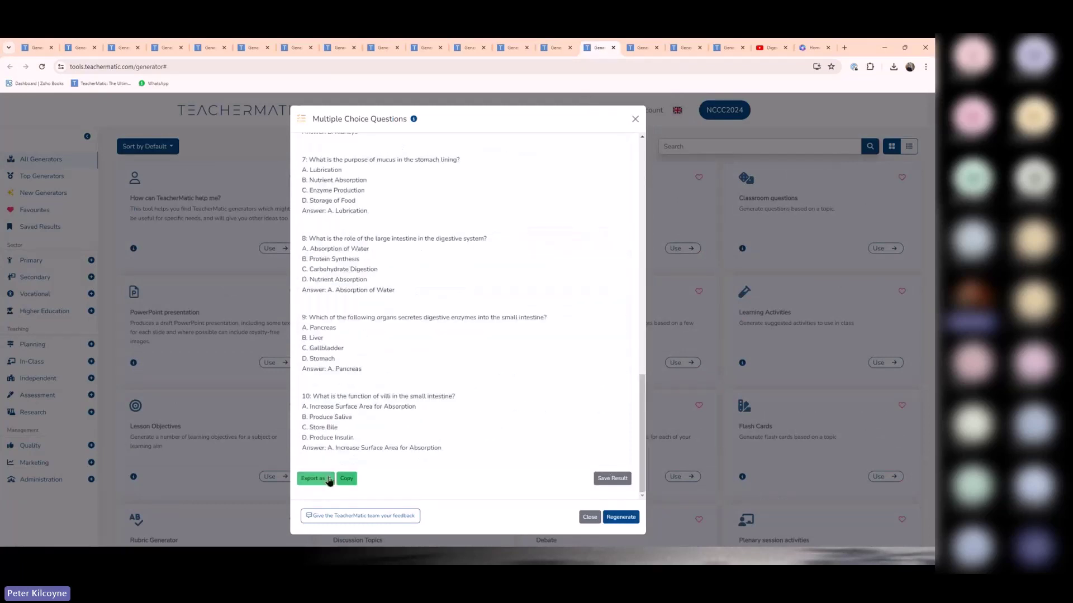
click(329, 481)
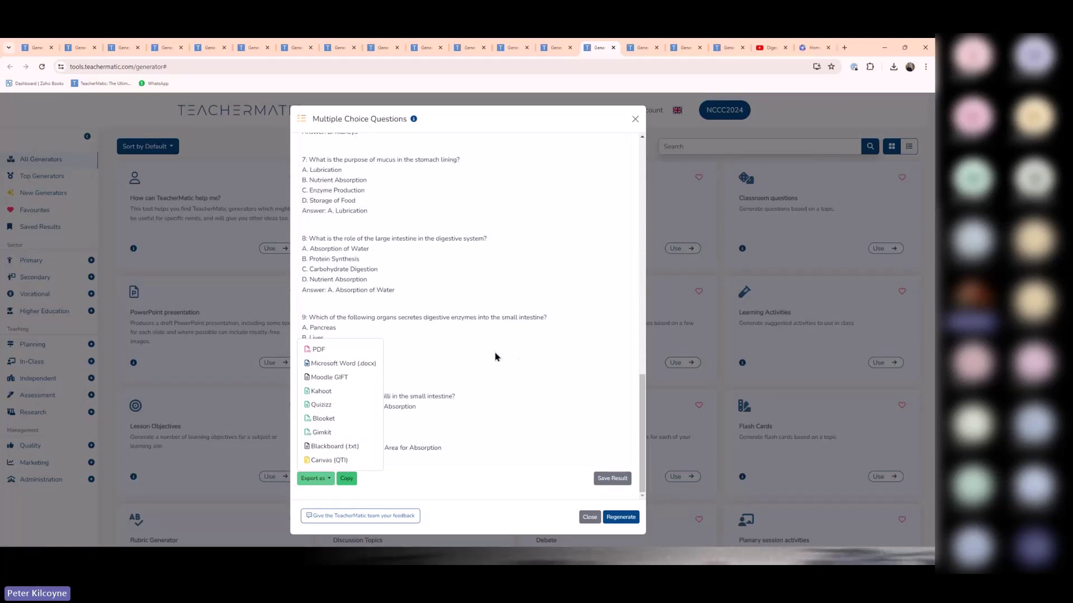
click(337, 364)
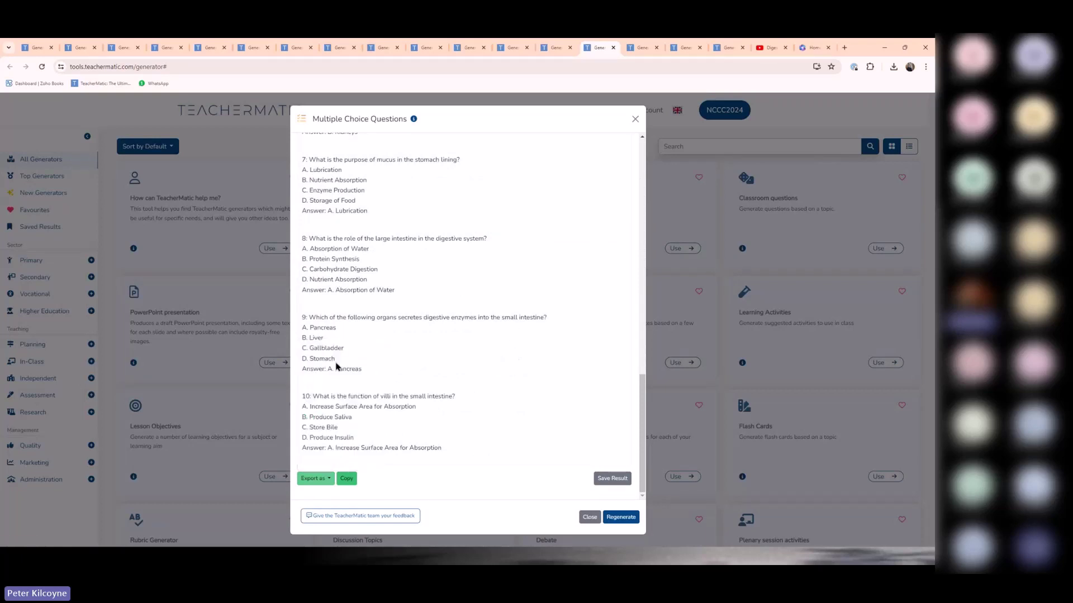
mouse_move(799, 91)
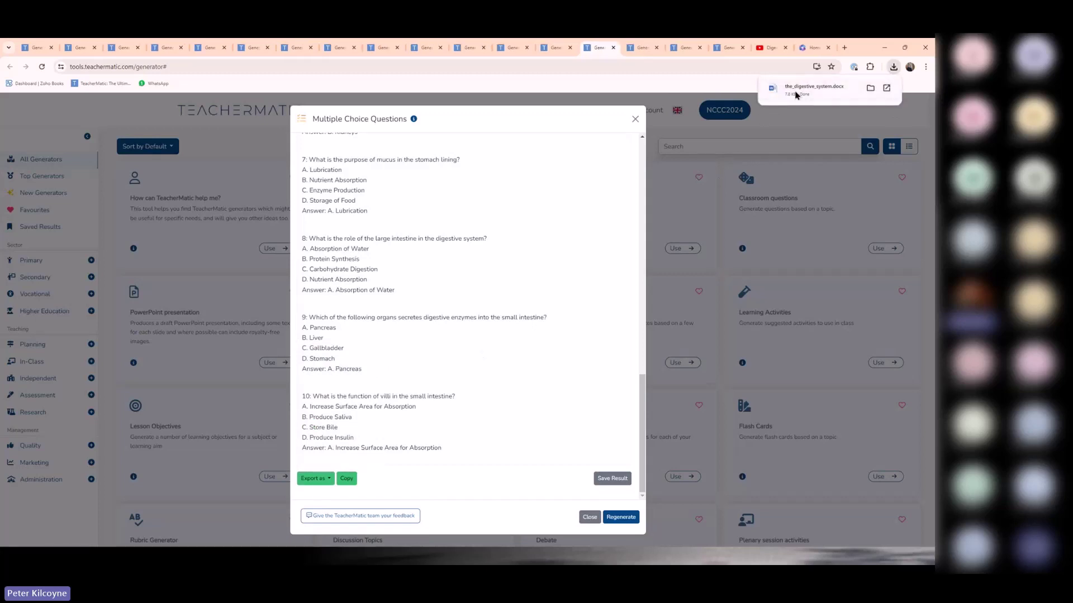
Switch to Microsoft 365, open Forms from its apps and start a quick import.
click(806, 49)
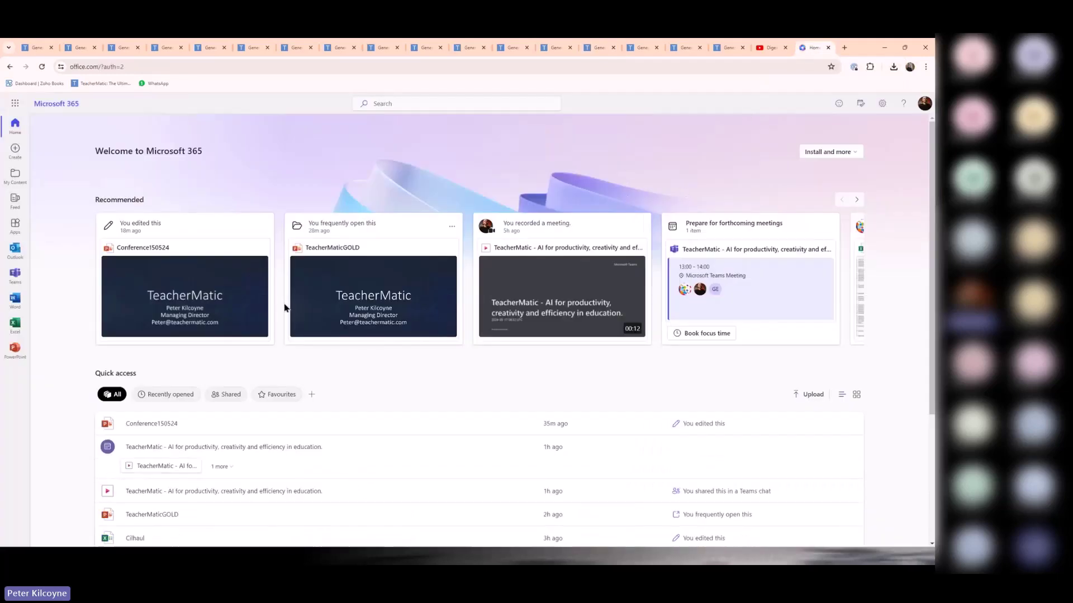
click(15, 104)
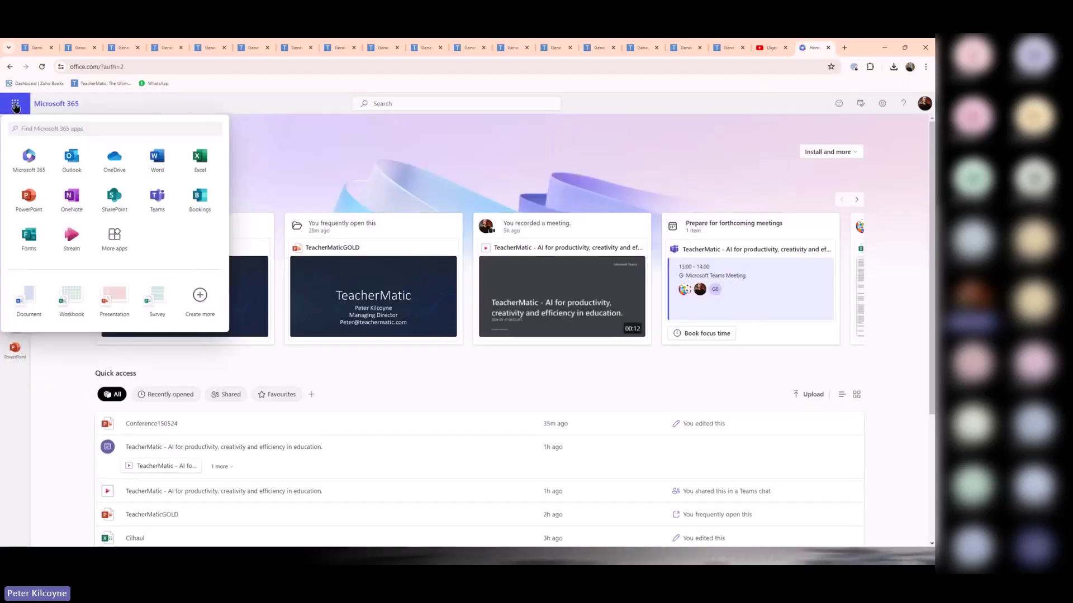
click(29, 236)
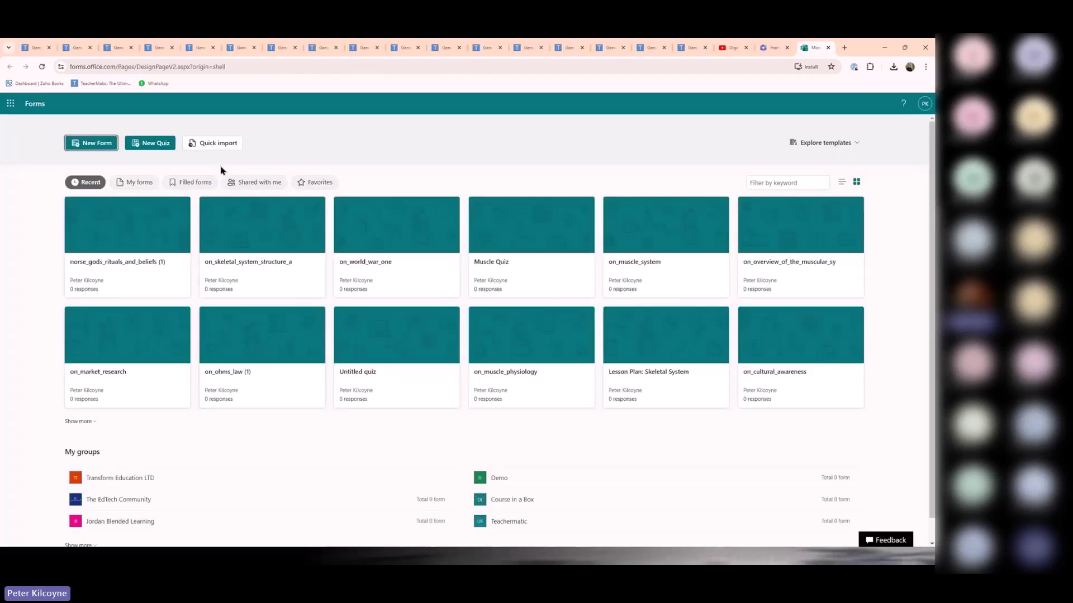
click(212, 145)
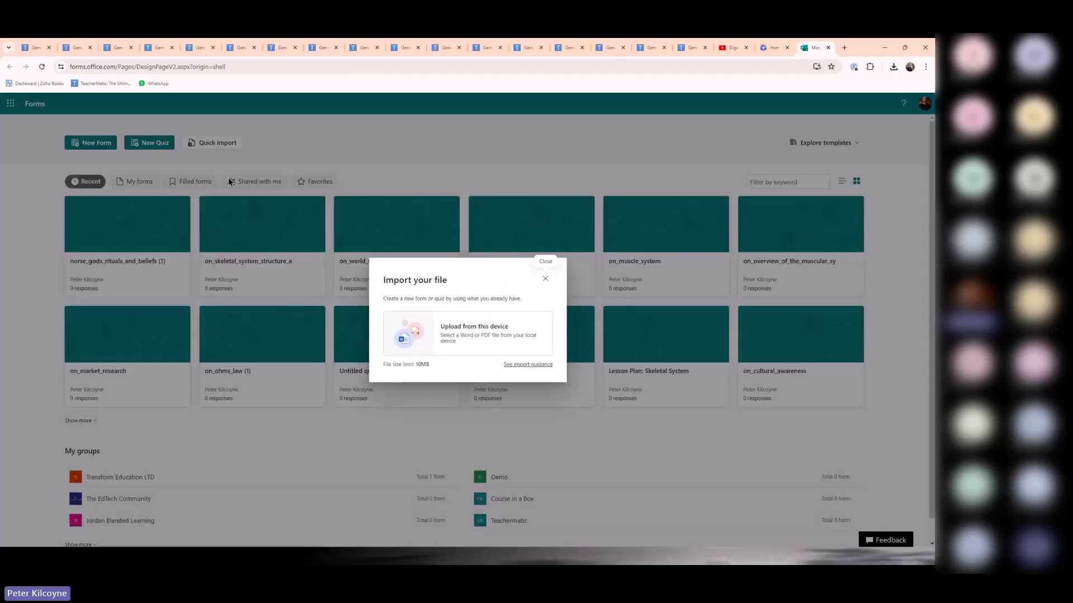
Upload the_digestive_system Word document from Downloads and convert it into a quiz.
click(490, 330)
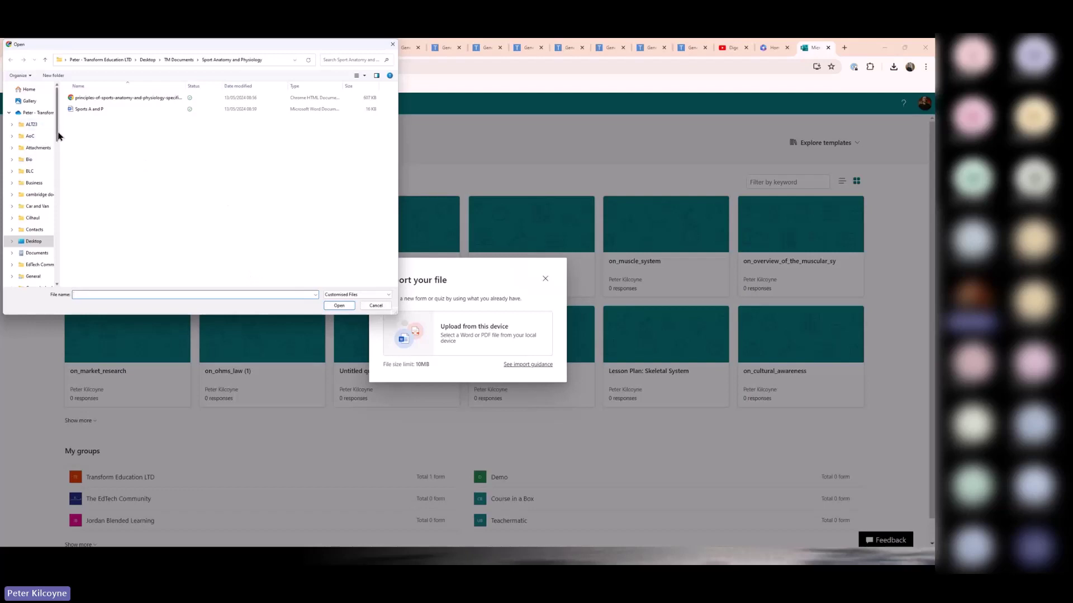
drag(57, 131, 66, 293)
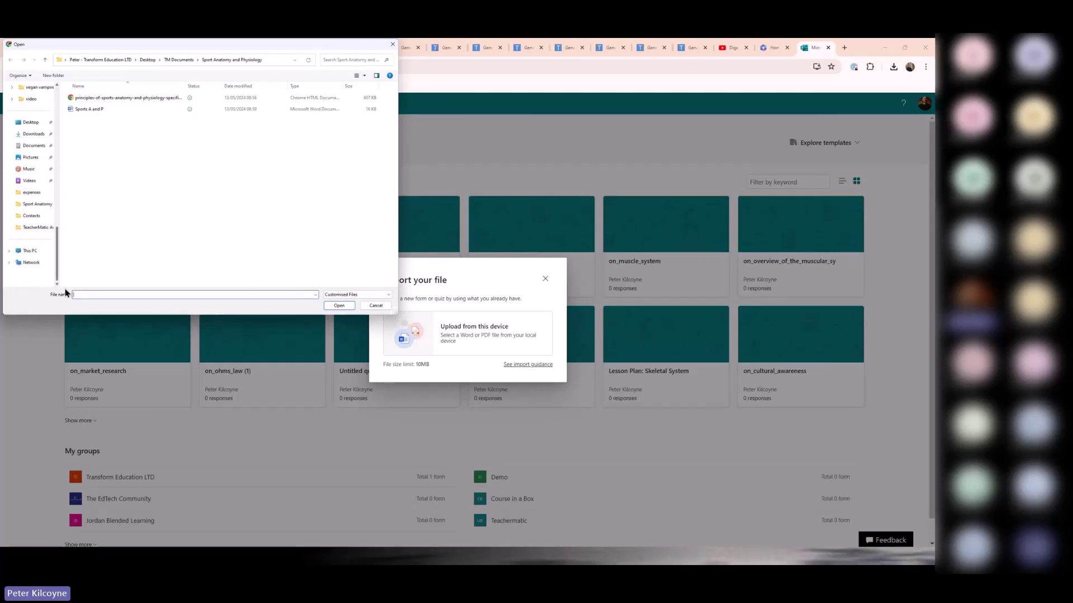
click(37, 134)
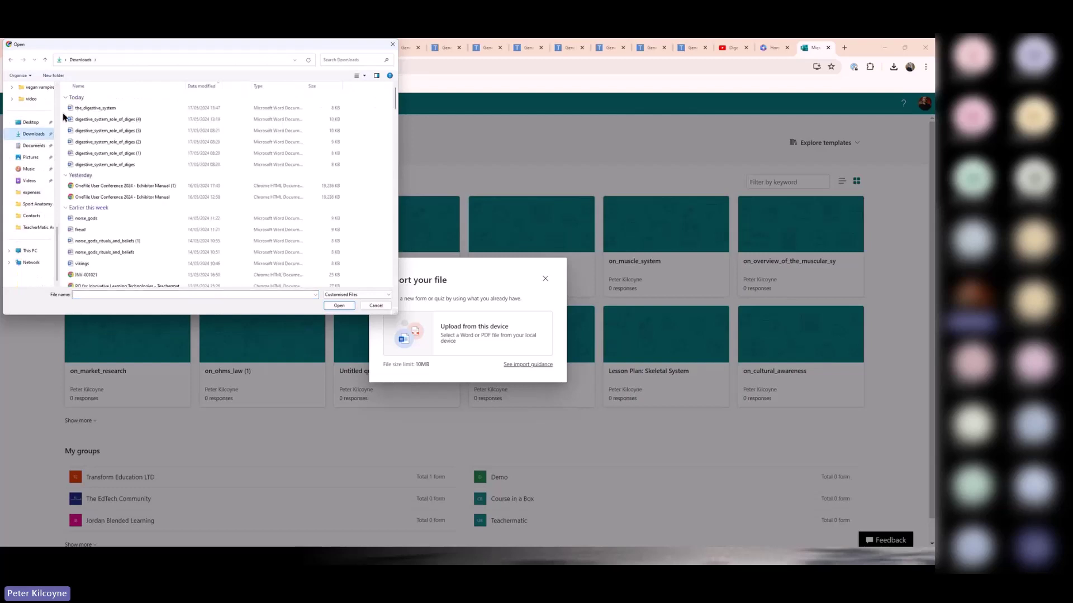
click(85, 108)
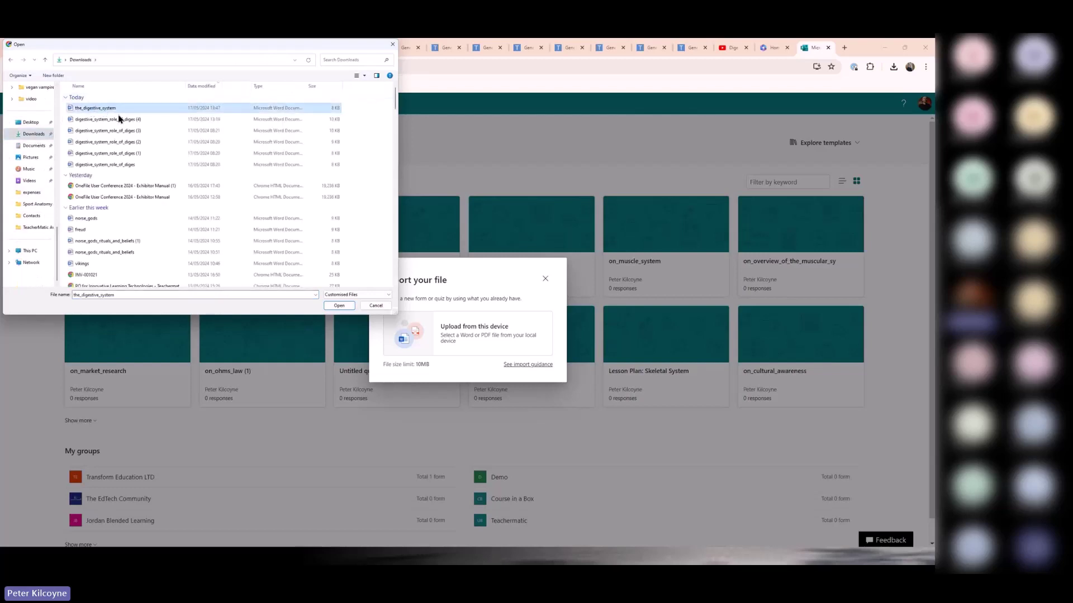
click(346, 306)
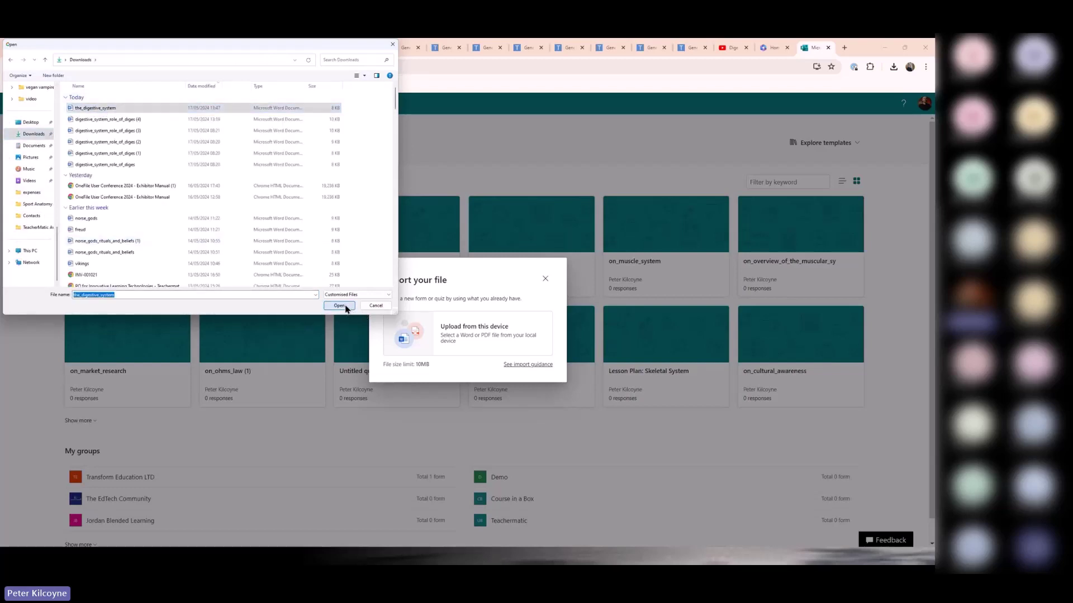
click(527, 336)
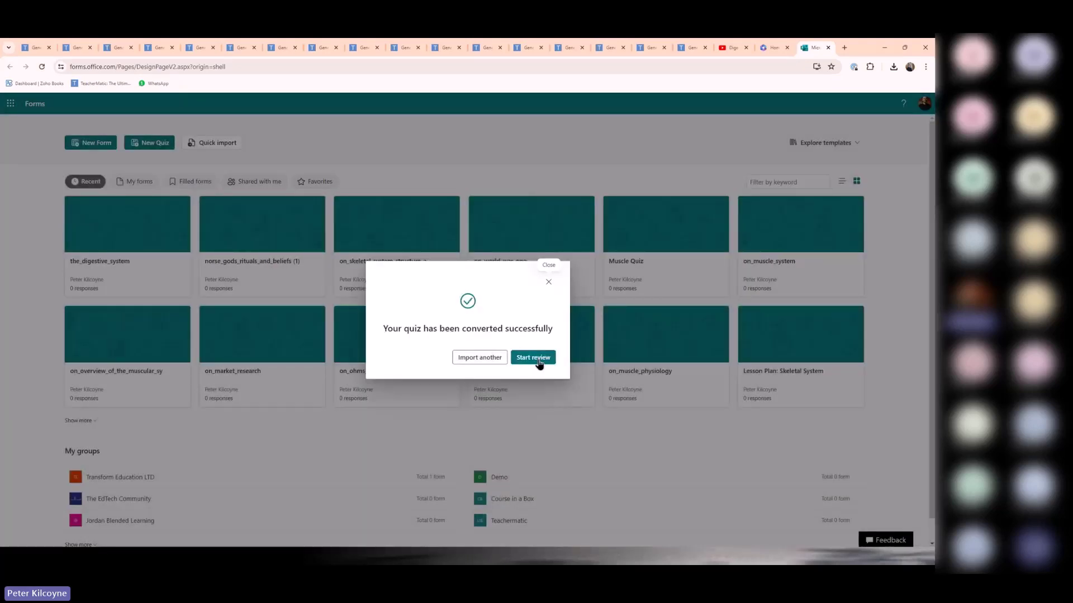
Open the converted the_digestive_system quiz for review and check its questions and marked correct answers.
click(537, 358)
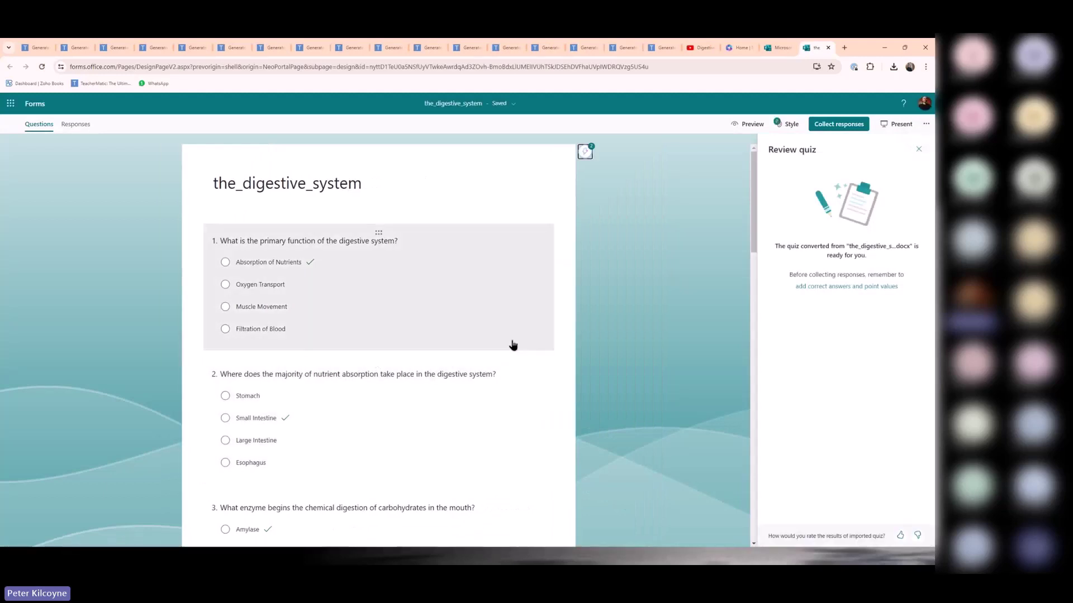
scroll(504, 335, down, 2)
scroll(505, 335, down, 6)
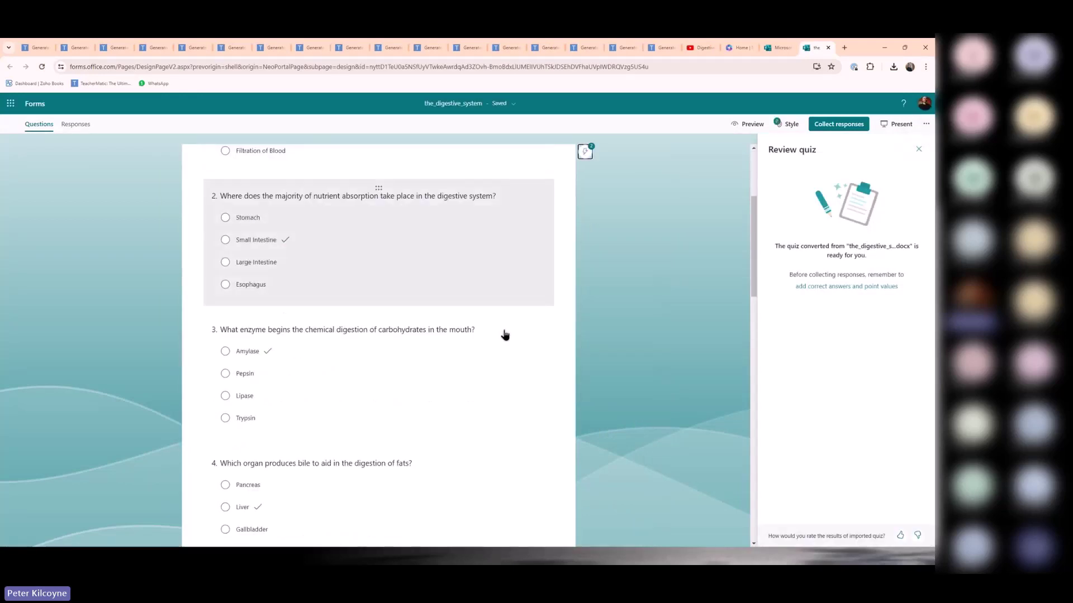
scroll(505, 335, up, 5)
scroll(505, 335, up, 3)
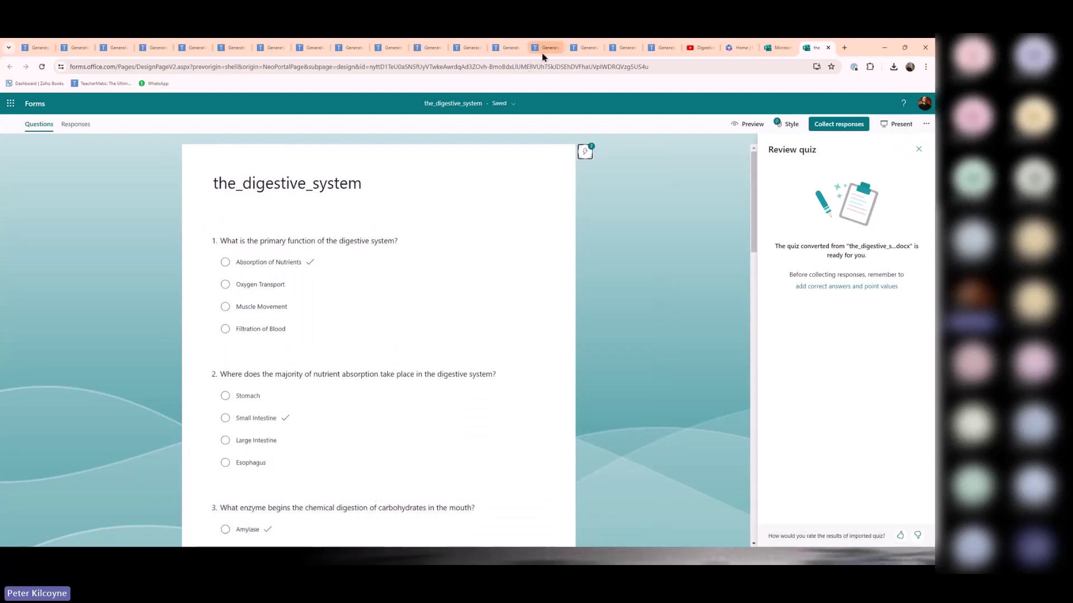
Switch to TeacherMatic's Rubric Generator result and examine its assessment title and grading scale options.
click(547, 48)
click(583, 49)
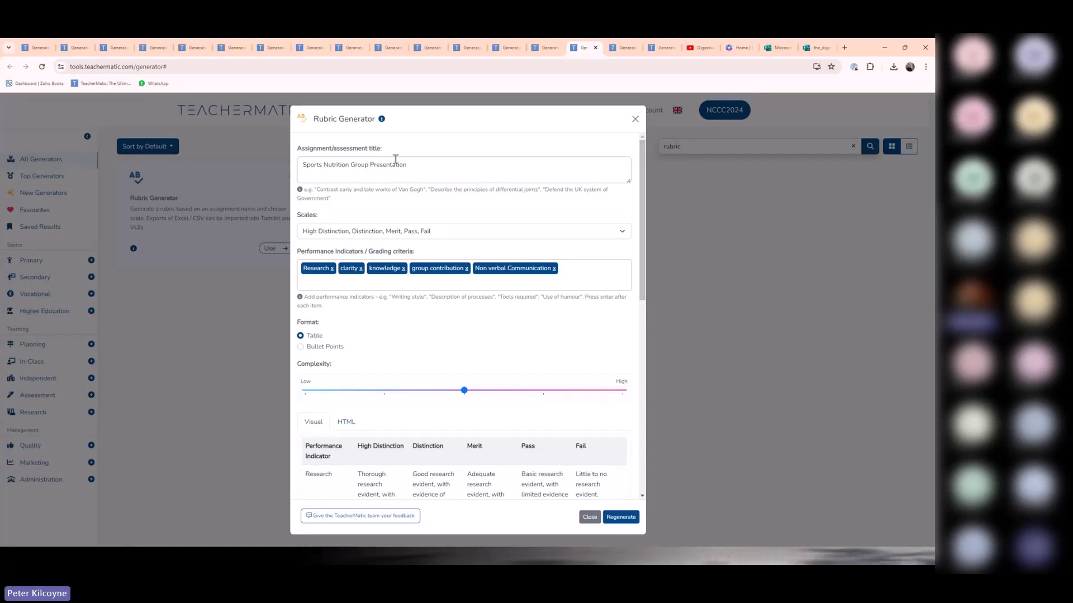
drag(408, 164, 282, 164)
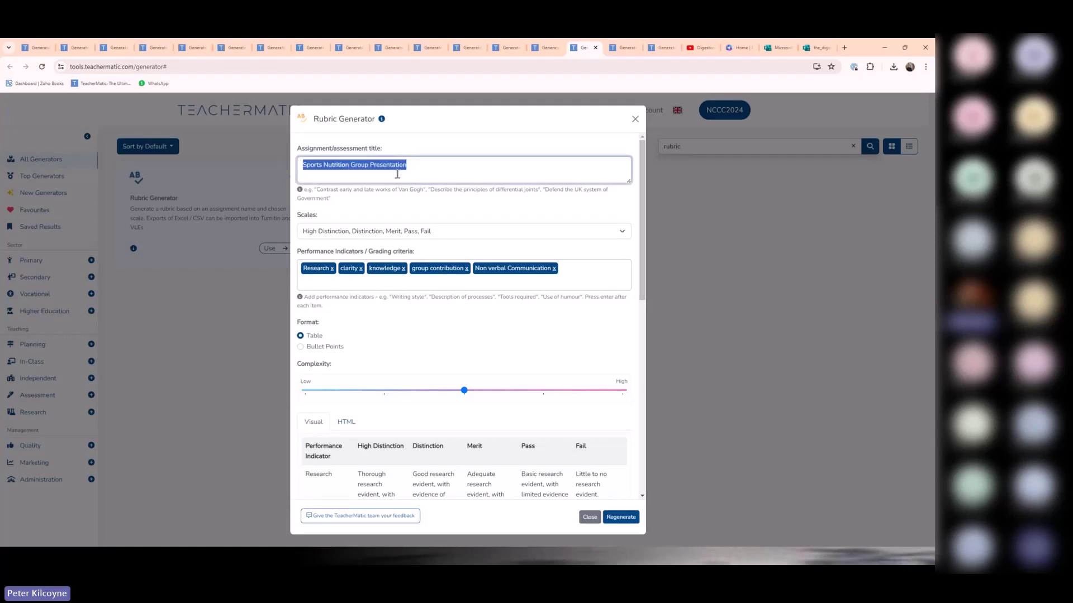
click(420, 167)
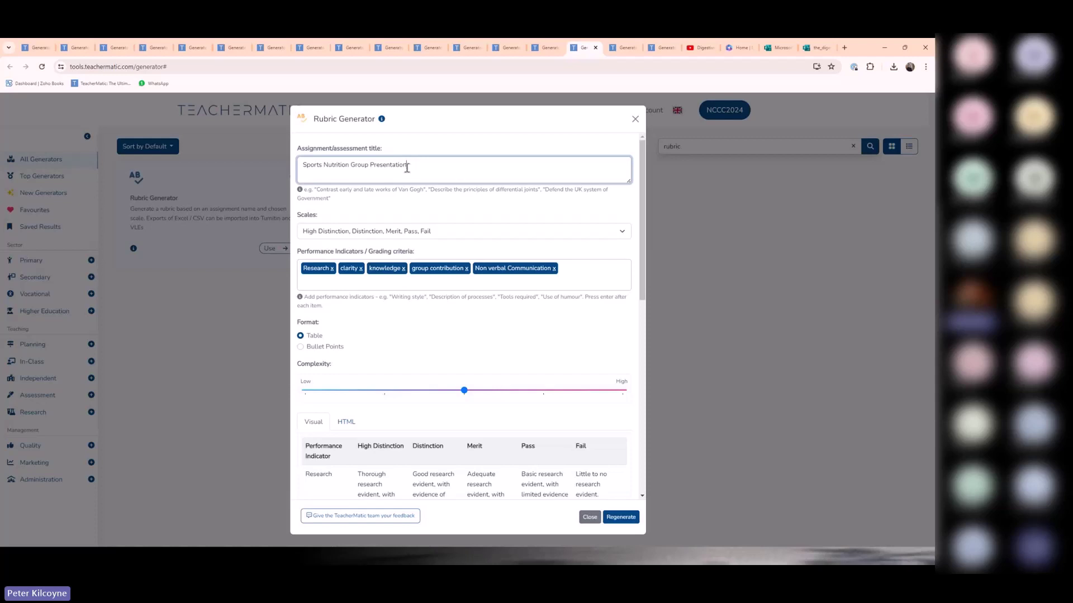
drag(300, 165, 412, 166)
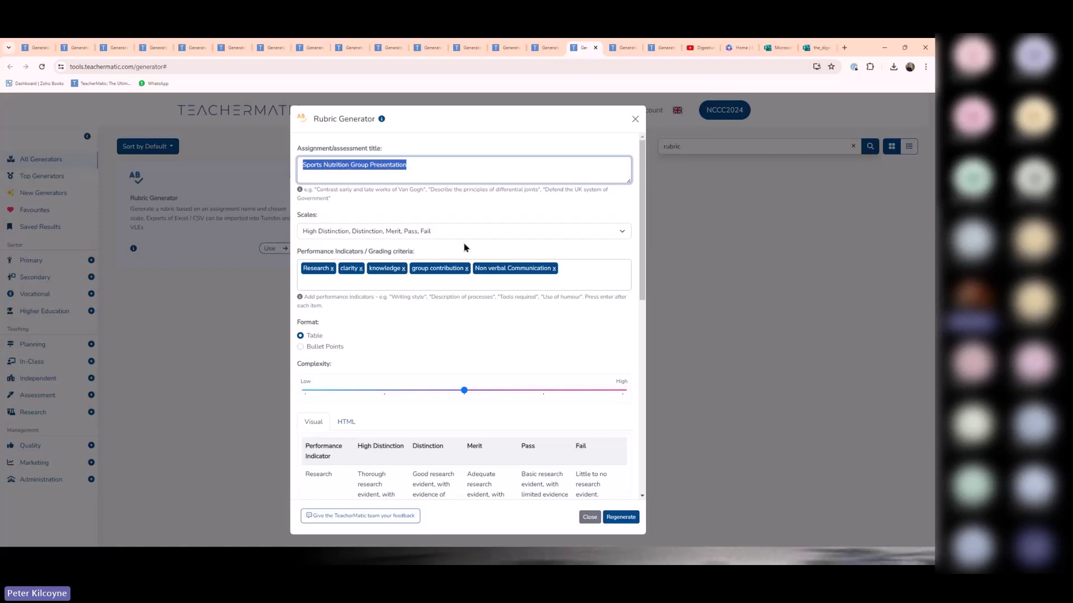
click(624, 232)
click(623, 232)
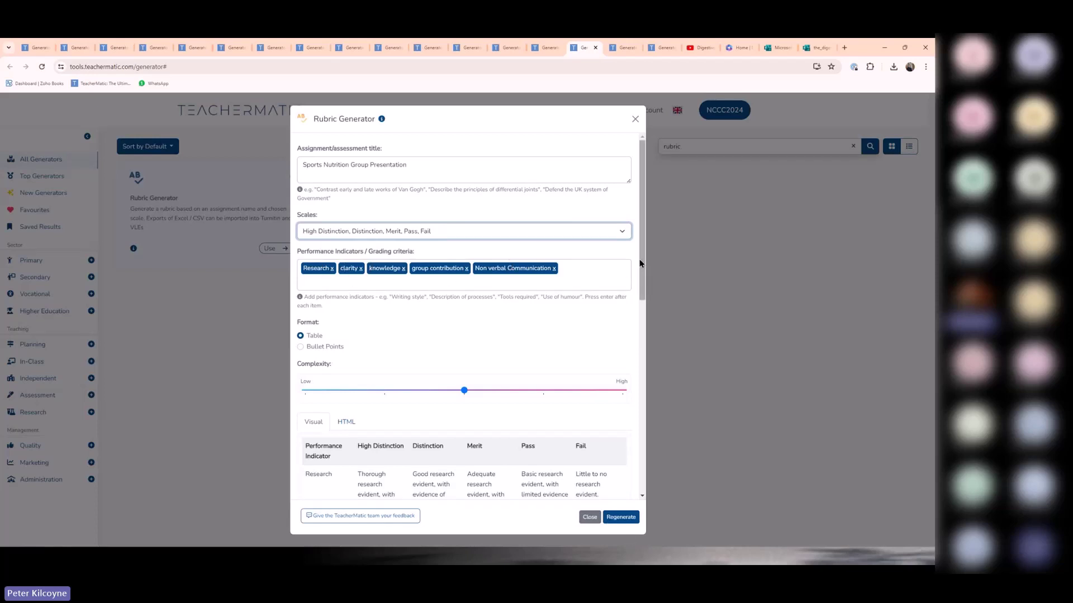
Review the generated Sports Nutrition Group Presentation rubric table and list its export formats.
scroll(642, 272, down, 2)
drag(642, 272, 639, 448)
click(330, 479)
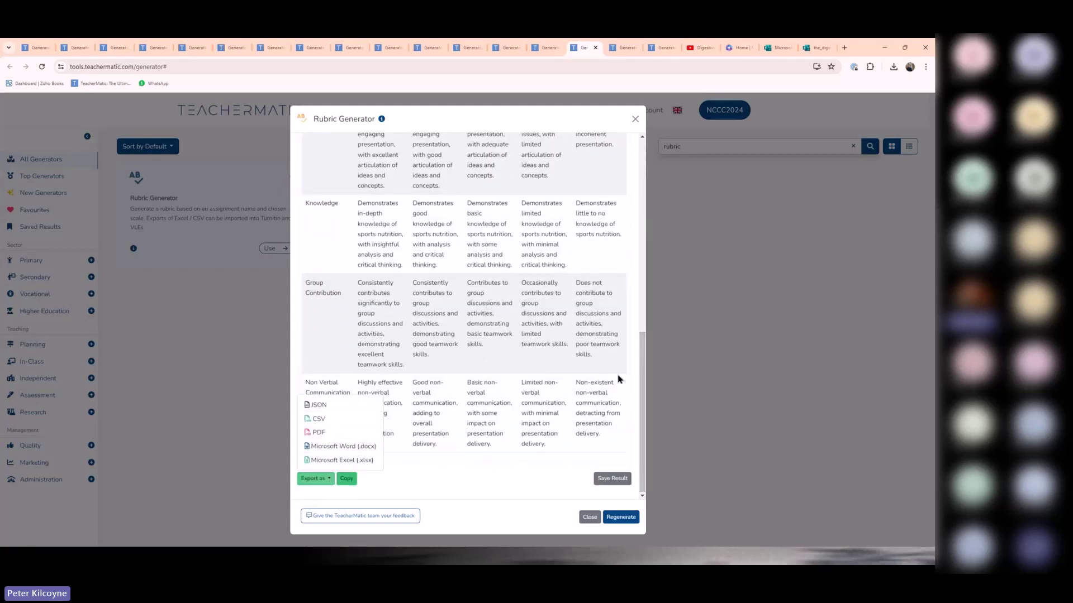
Open the Email generator result and examine its recipient, topic, desired outcome and generated email text.
click(626, 49)
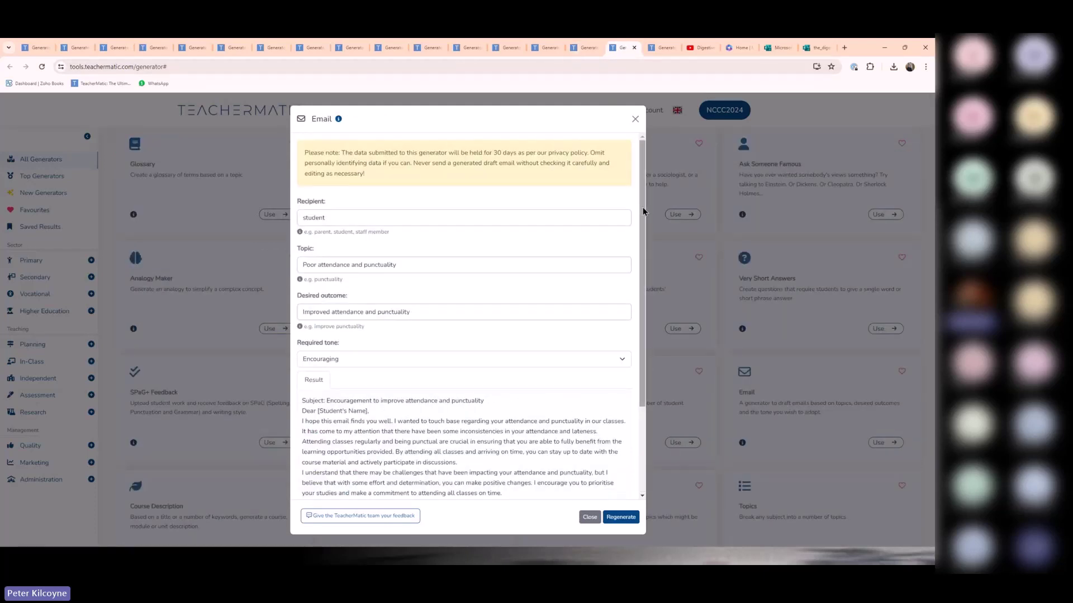
drag(643, 206, 649, 334)
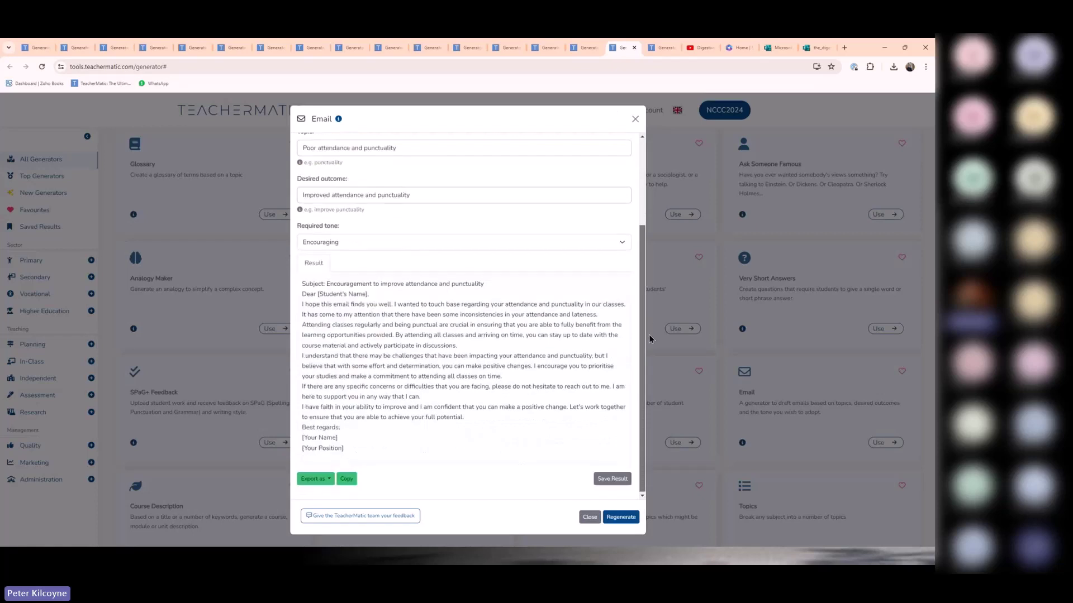
drag(642, 292, 645, 208)
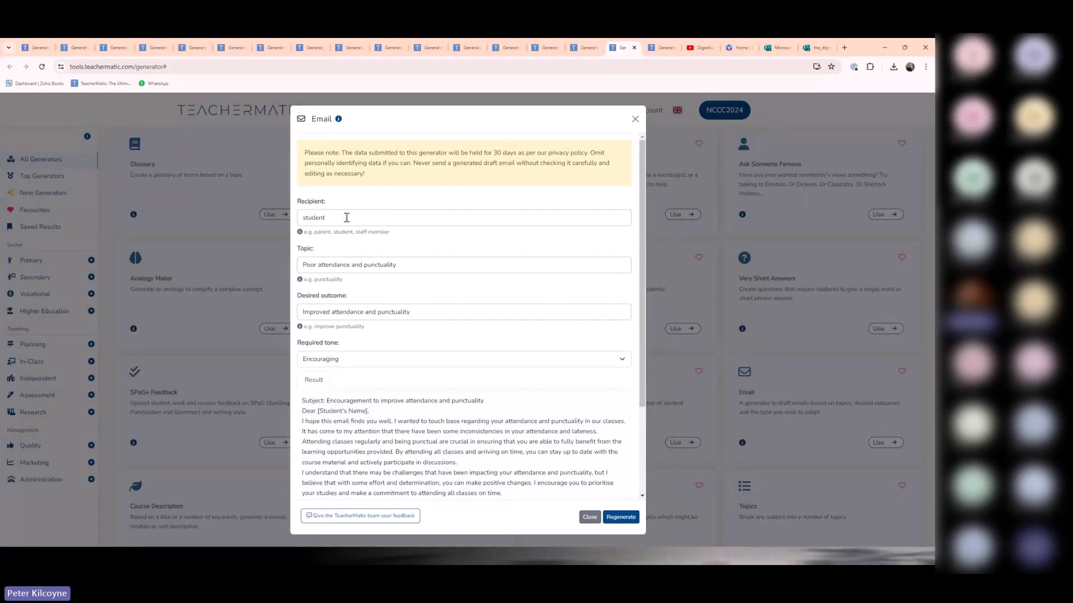
drag(346, 218, 303, 219)
click(447, 264)
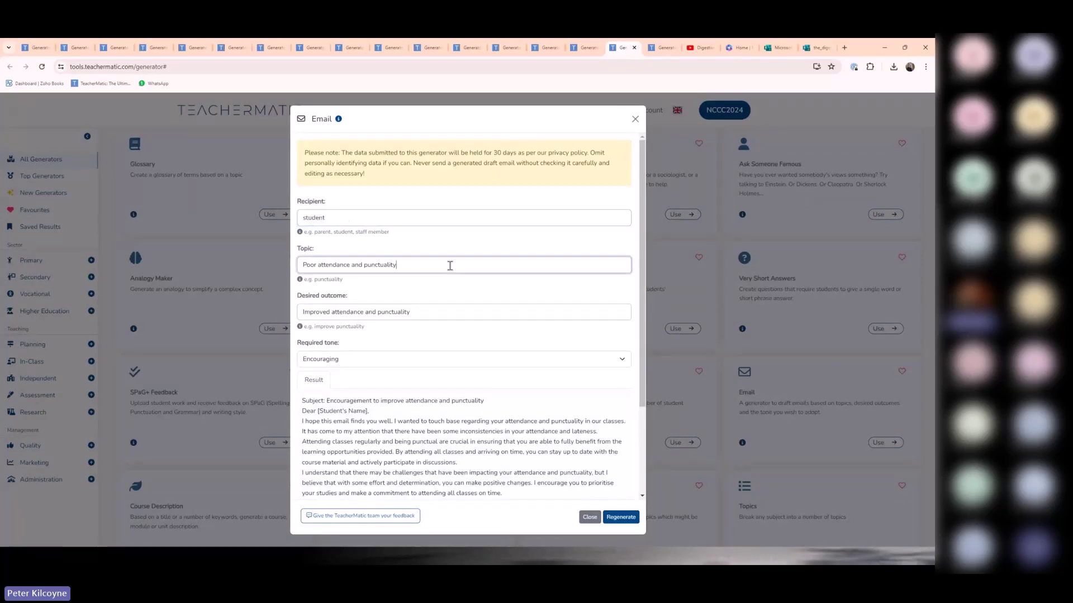
drag(414, 265, 300, 264)
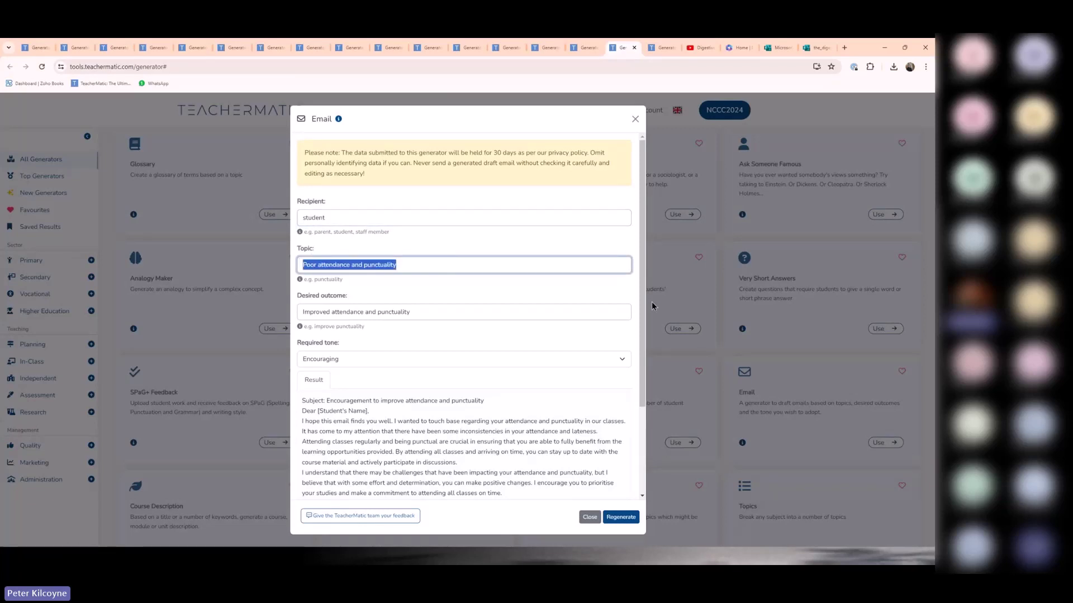
click(453, 313)
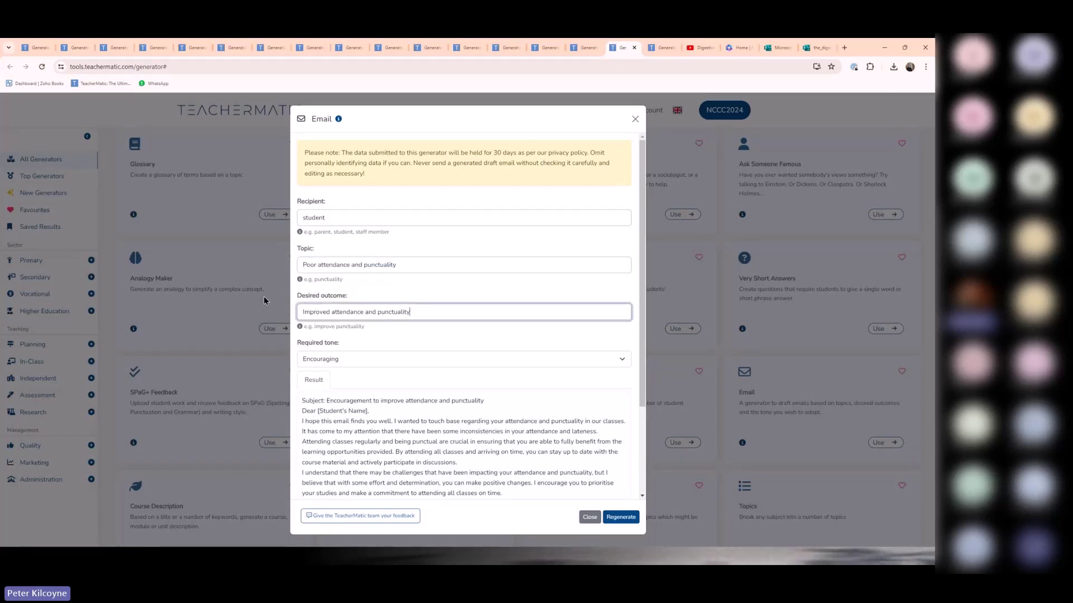
click(644, 270)
scroll(643, 270, down, 3)
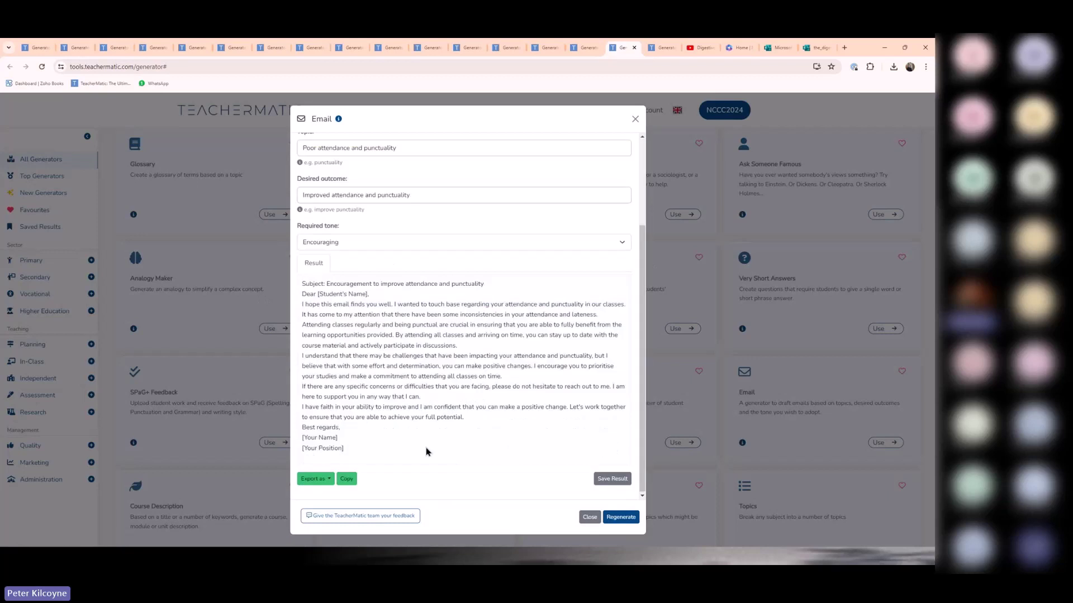
Highlight the generated email text and set the required tone to Assertive.
drag(349, 450, 312, 303)
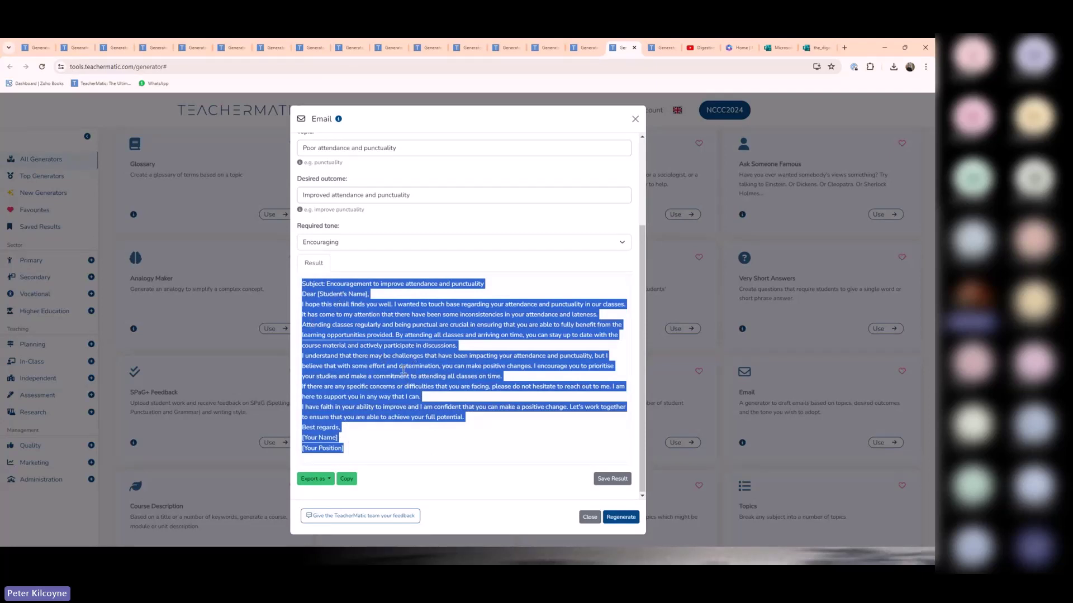
click(623, 244)
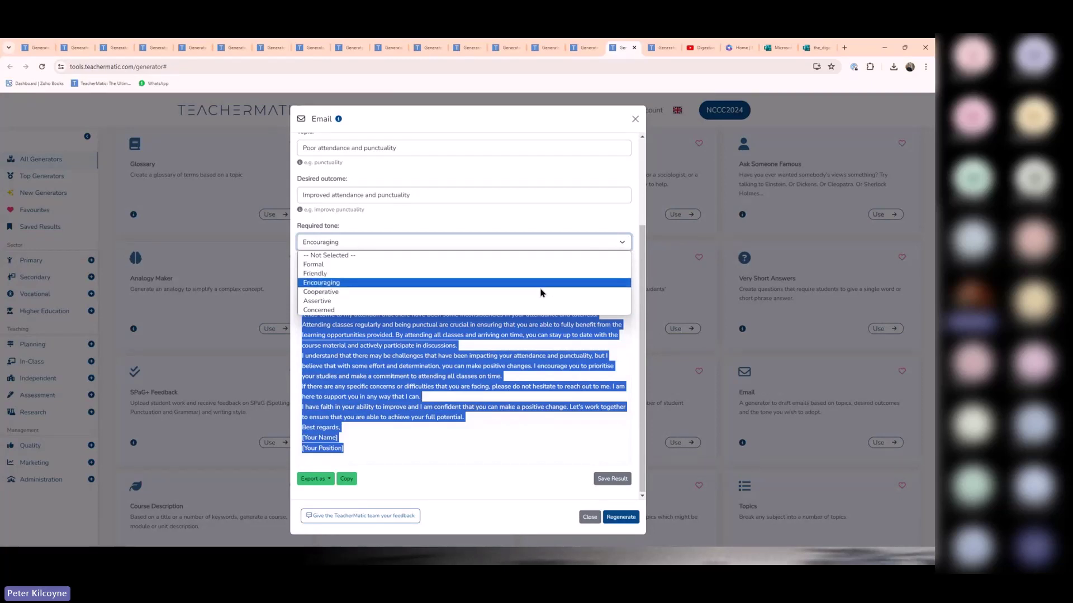
click(535, 306)
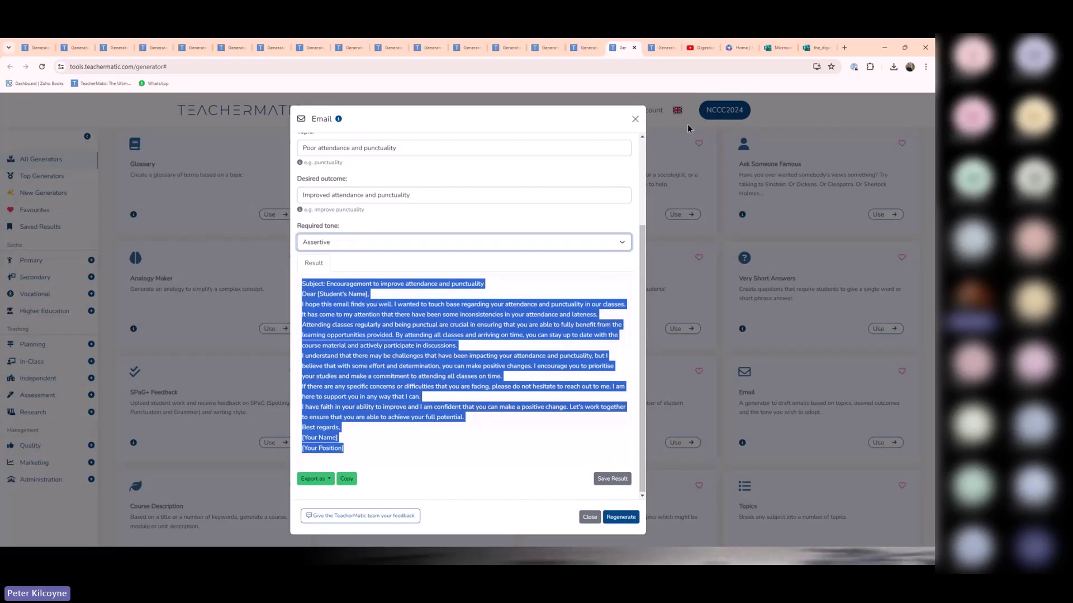
Open the SMART Targets result and examine its areas of improvement and the generated targets for attendance.
click(665, 50)
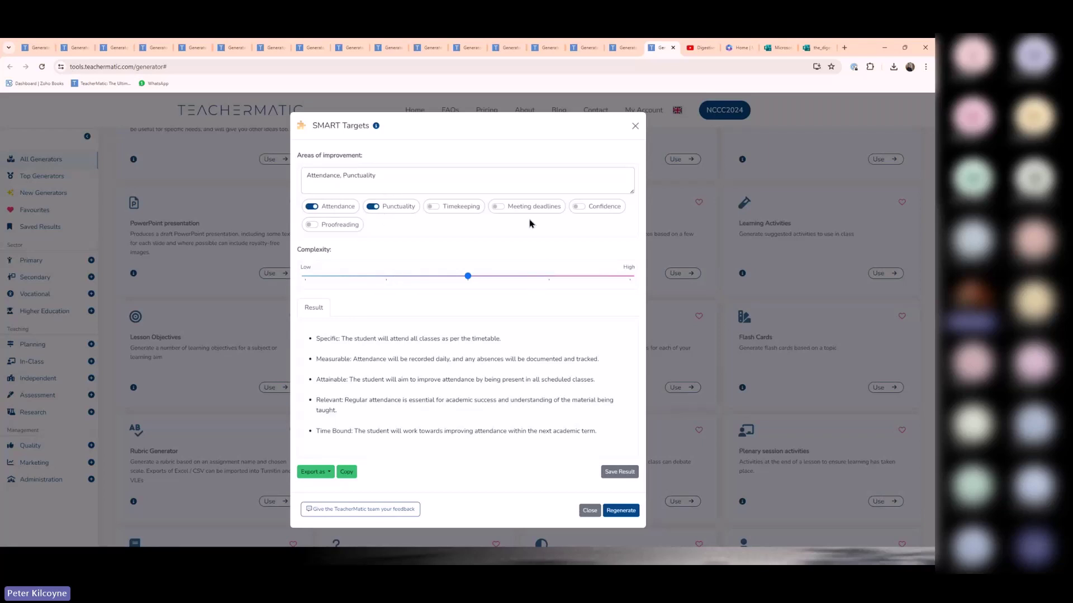
click(379, 176)
drag(379, 177, 293, 176)
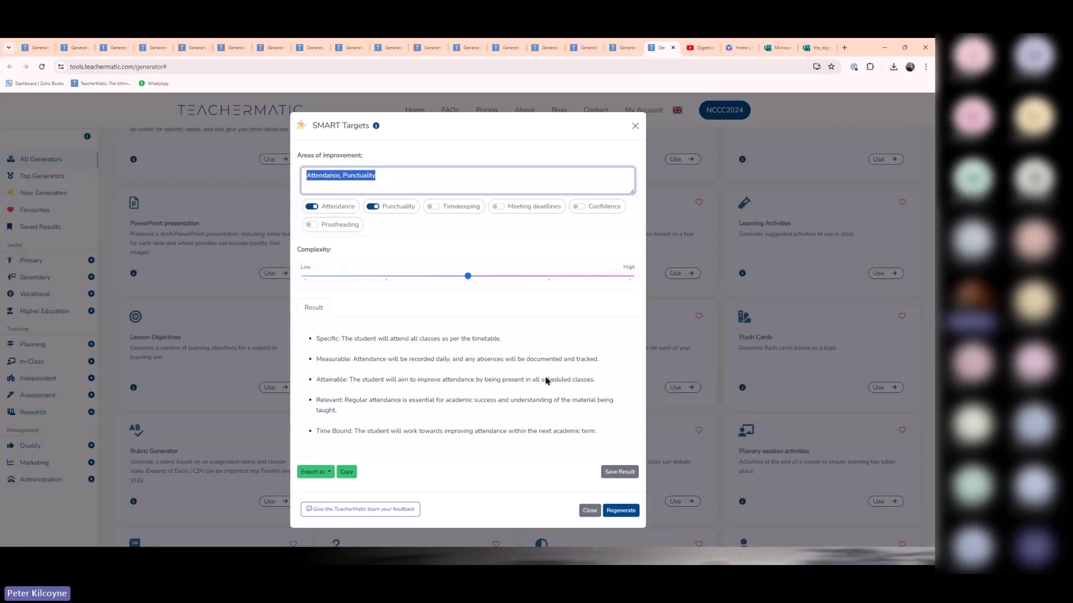
drag(606, 437, 311, 328)
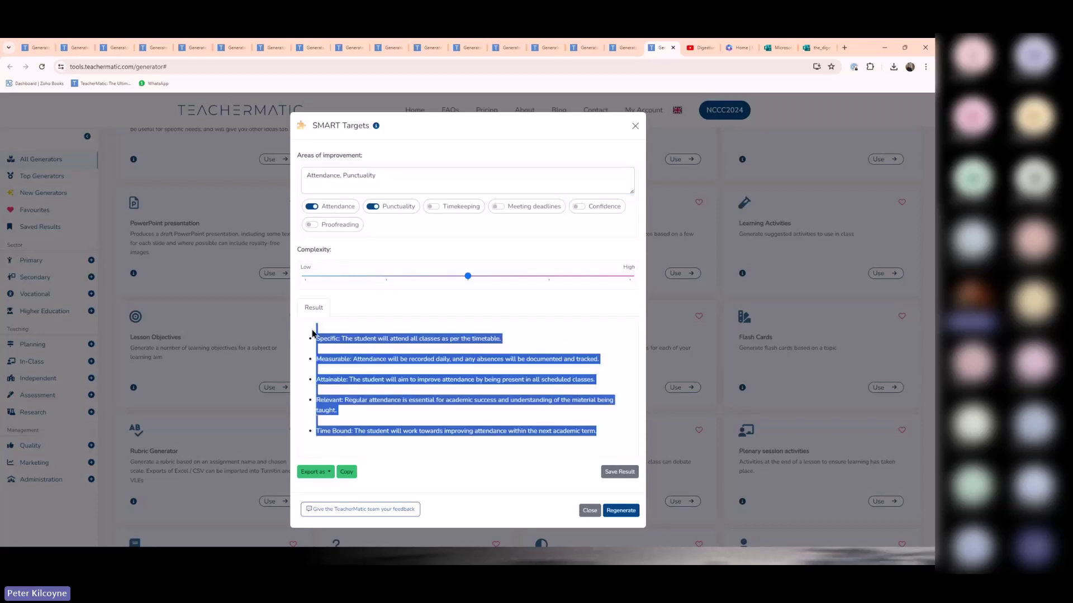
click(402, 174)
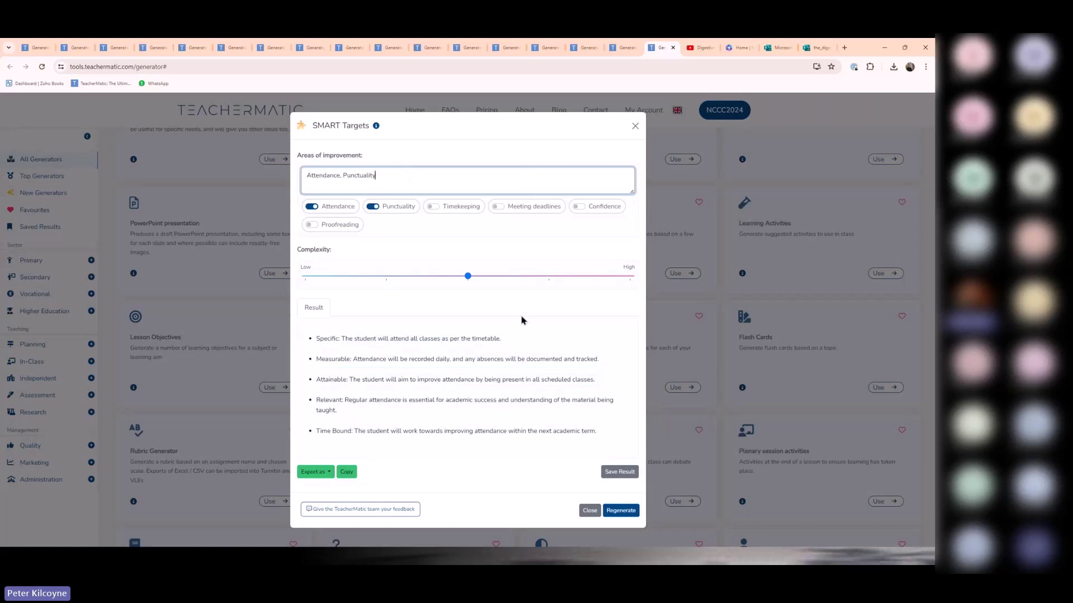
Return to the slide presentation and advance to the "Ask someone famous" slide.
click(886, 46)
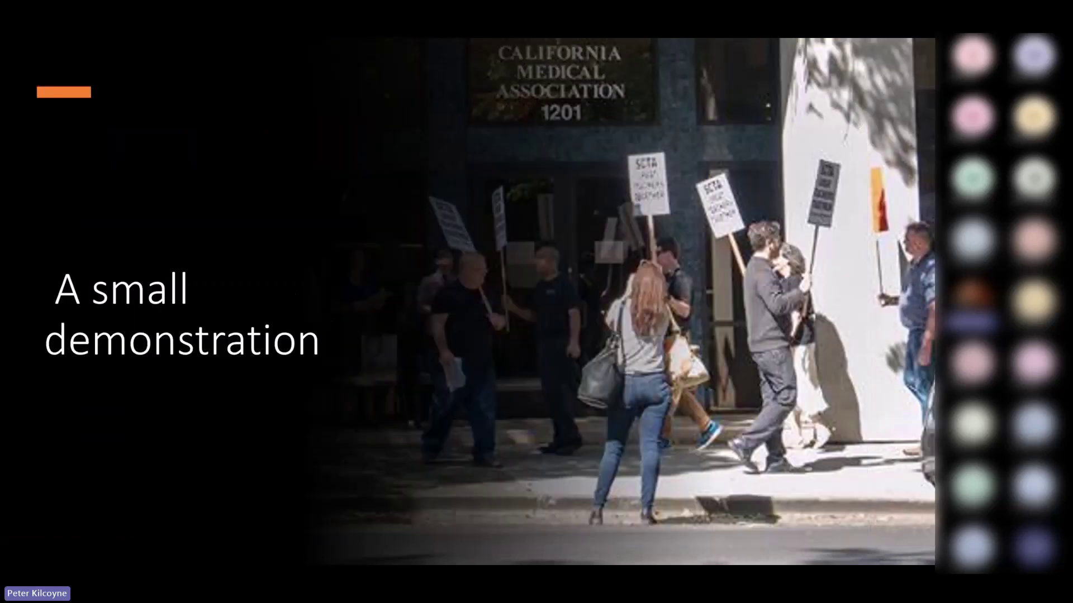
click(599, 313)
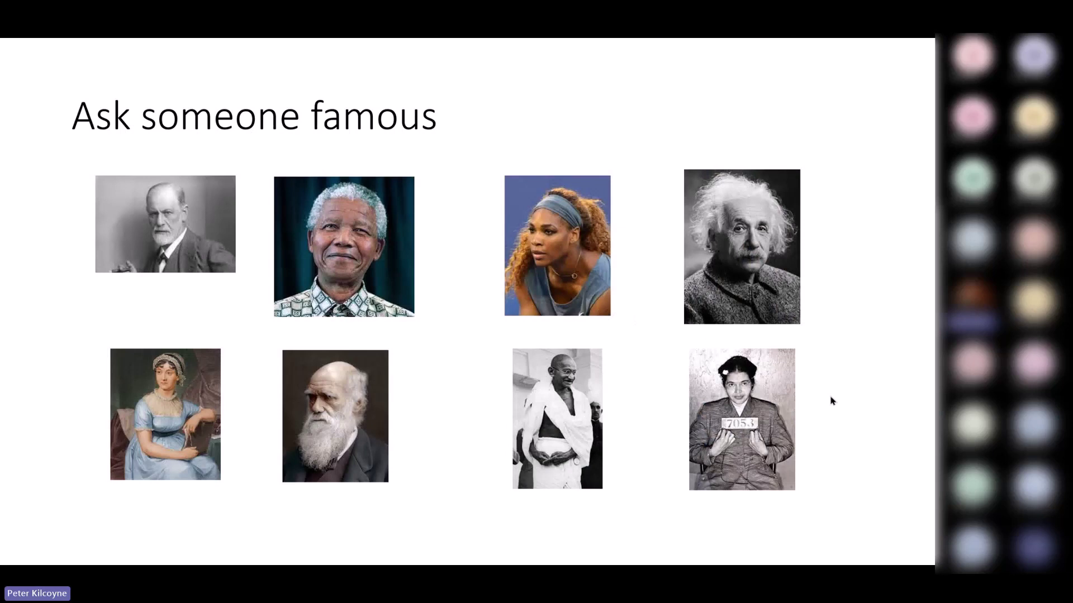
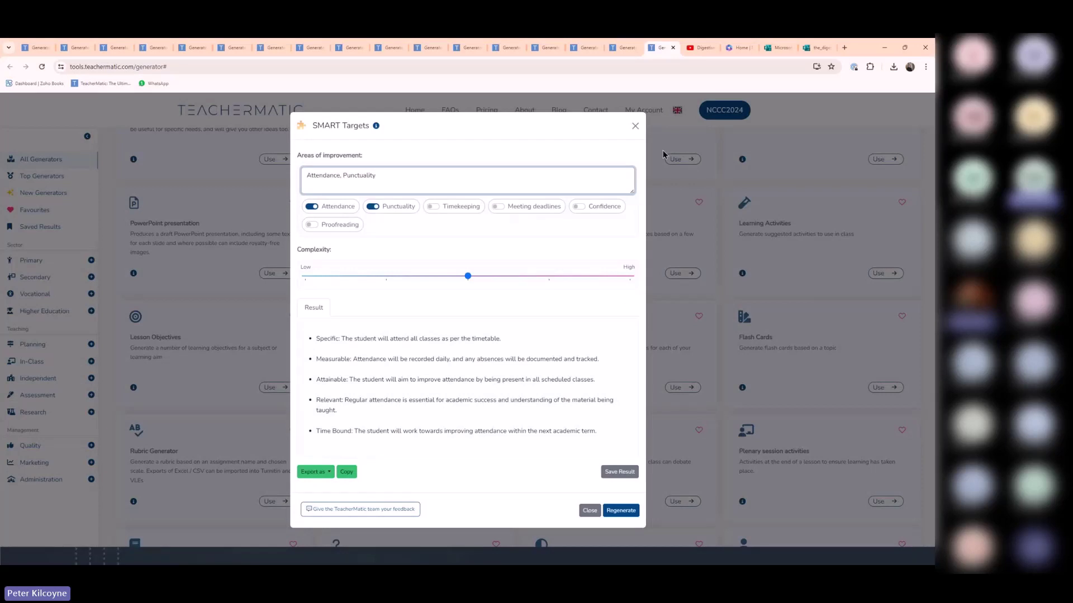
Leave the SMART Targets generator and view the help guide for the Multiple Choice Questions generator.
click(636, 126)
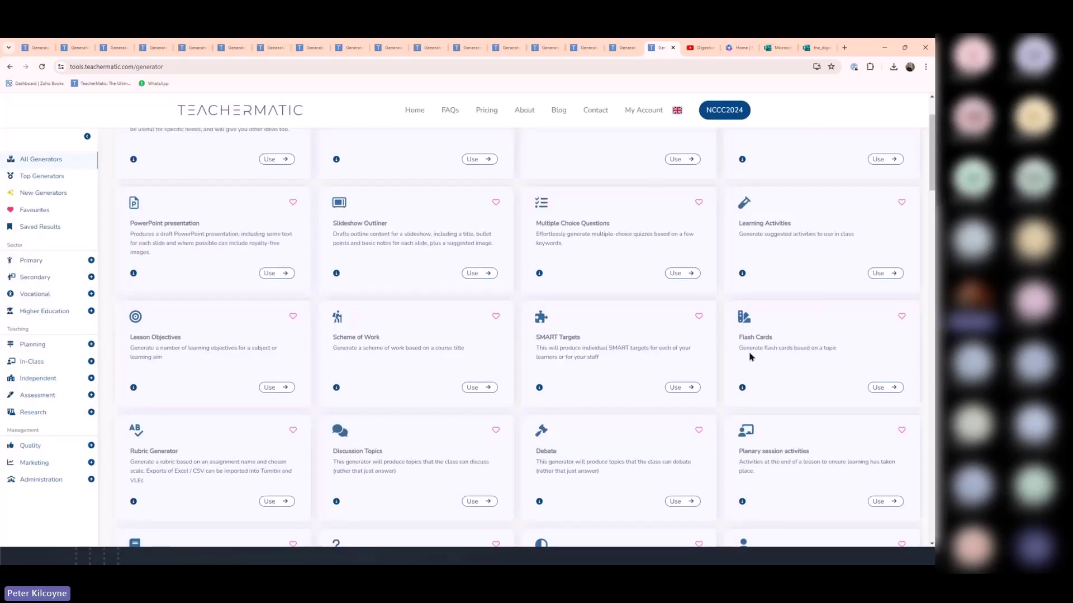
click(539, 274)
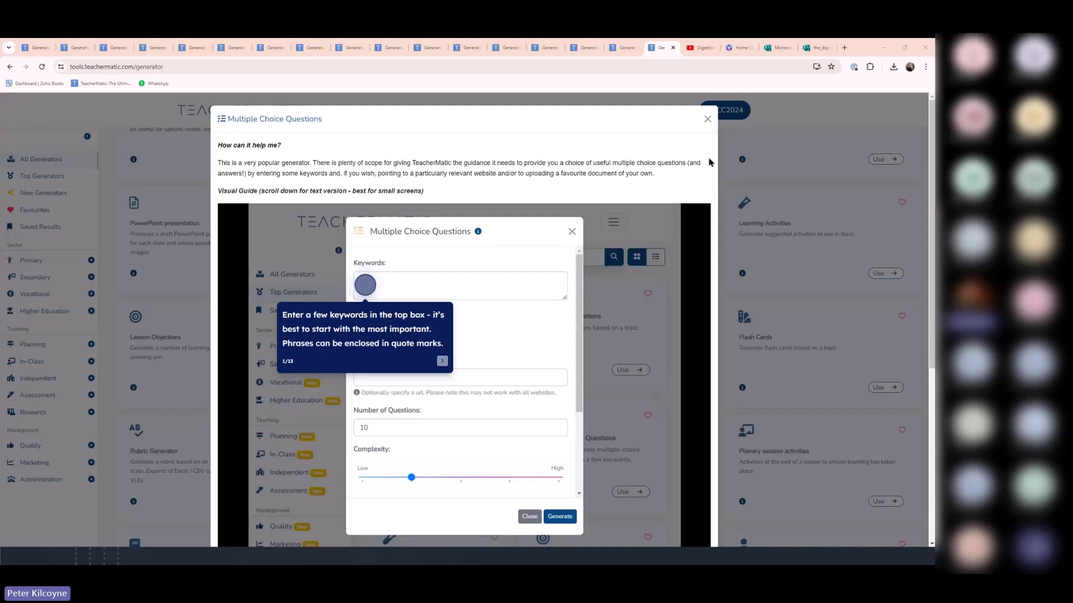
click(707, 120)
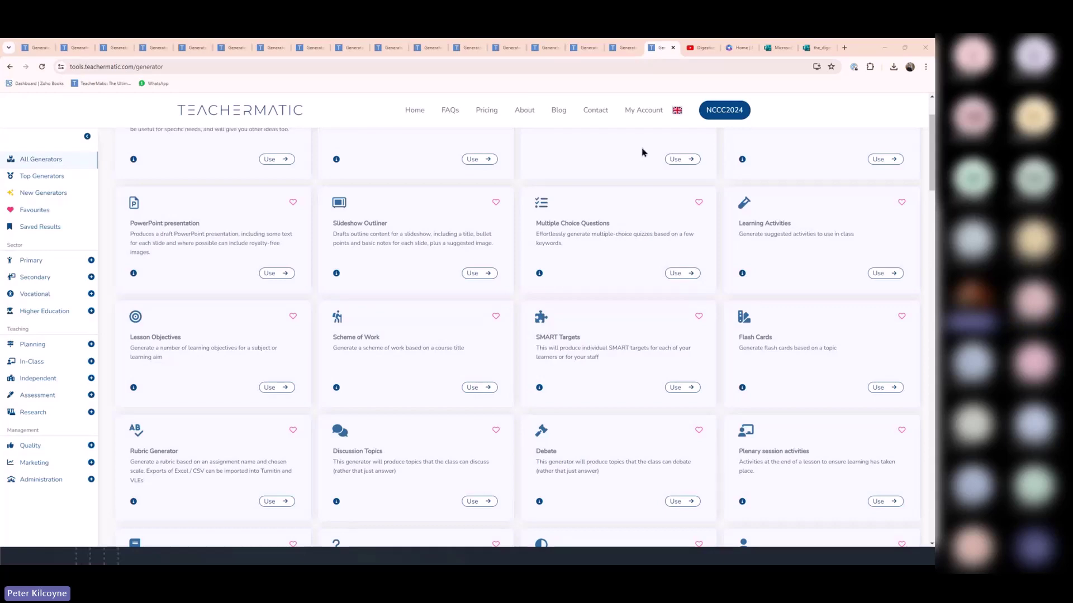
Open the Pricing page, compare monthly and annual plans, and highlight the daily generation allowances of the Standard and Professional plans.
click(488, 115)
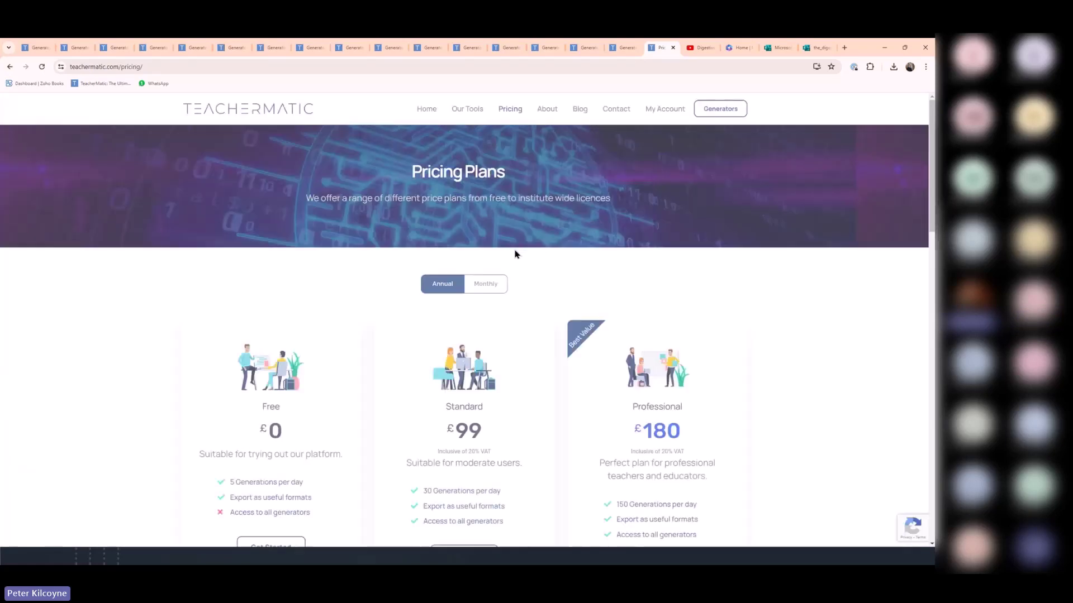
scroll(431, 399, down, 2)
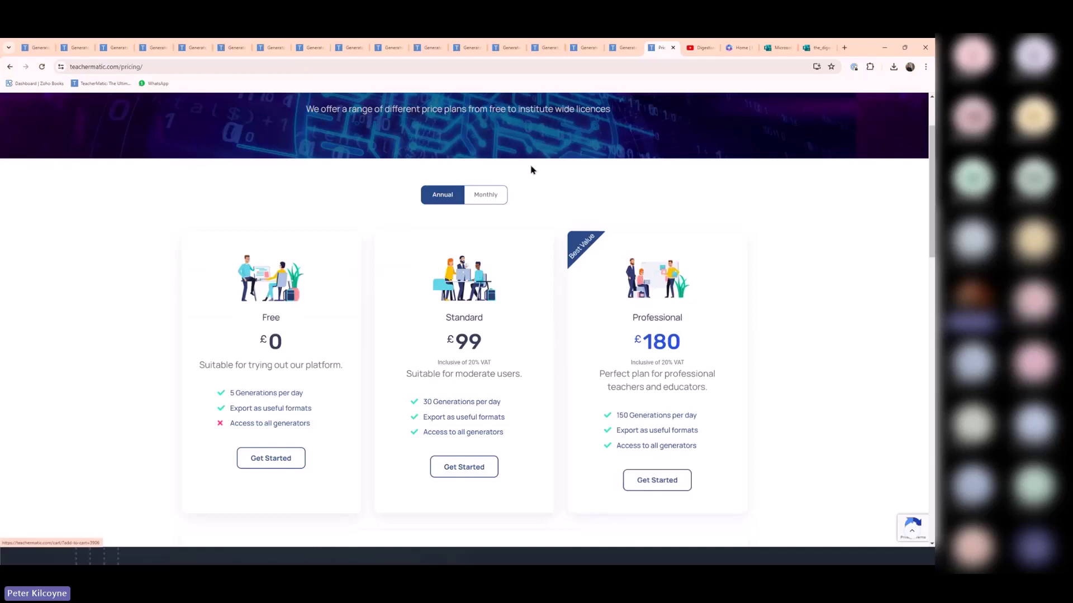
click(484, 195)
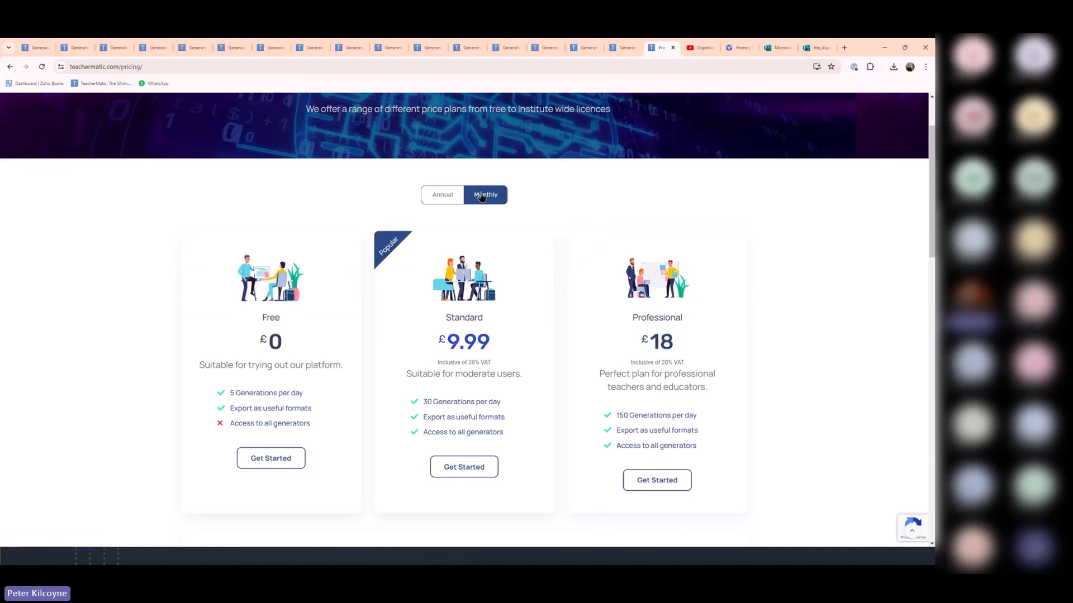
click(437, 195)
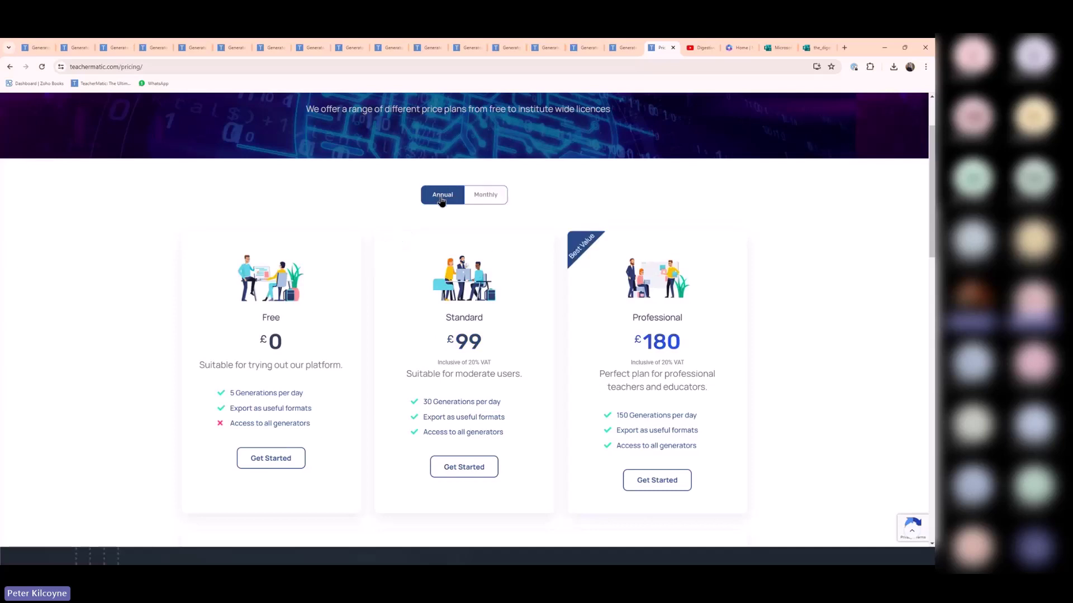
drag(500, 400, 421, 403)
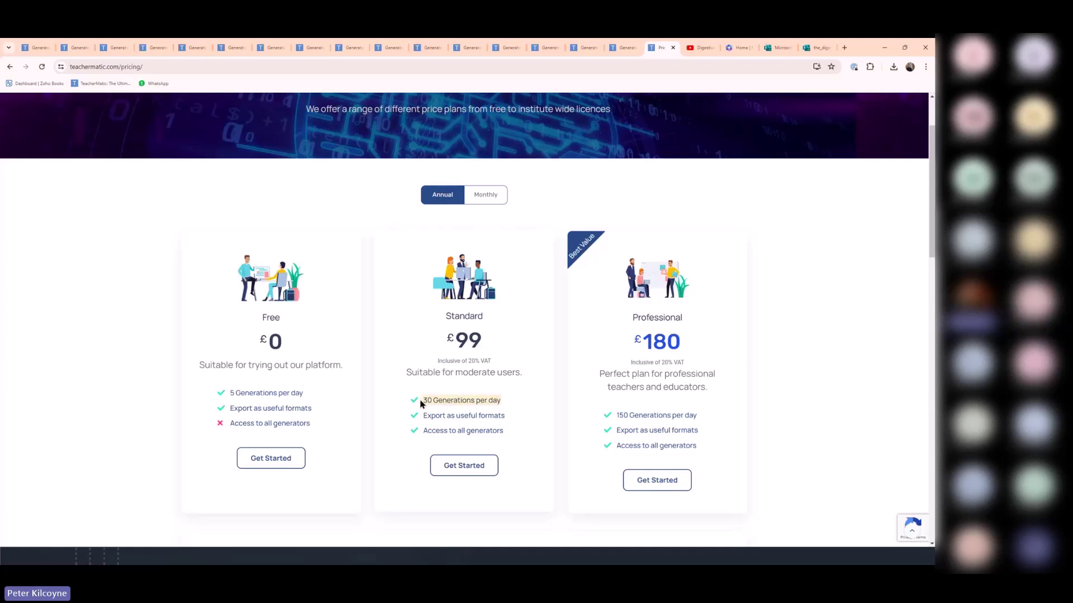
drag(699, 413, 615, 411)
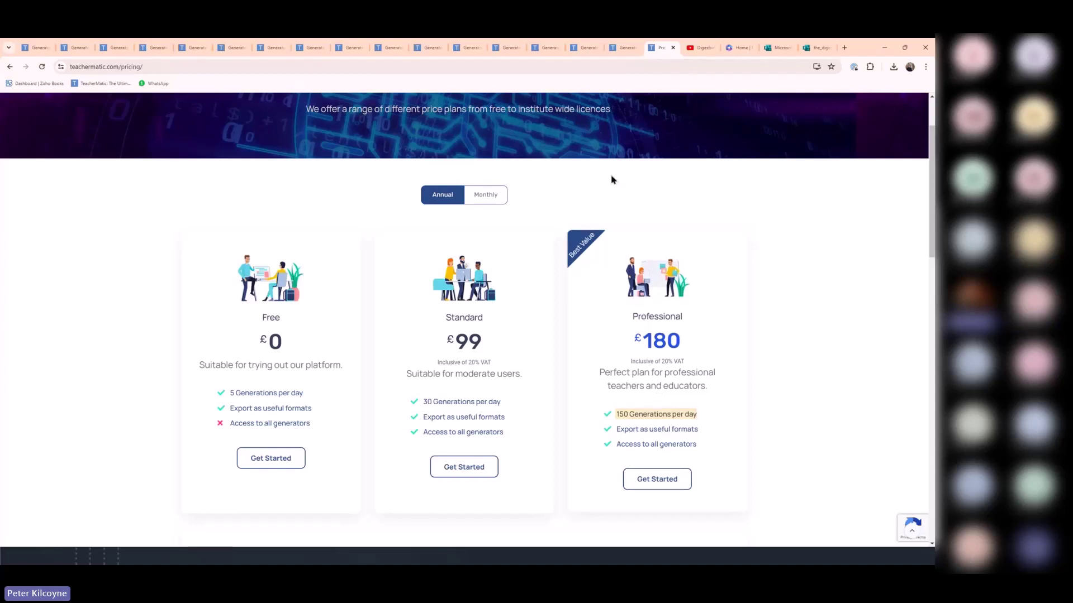
Go back to the Email generator result, close it and browse the available generators.
click(624, 50)
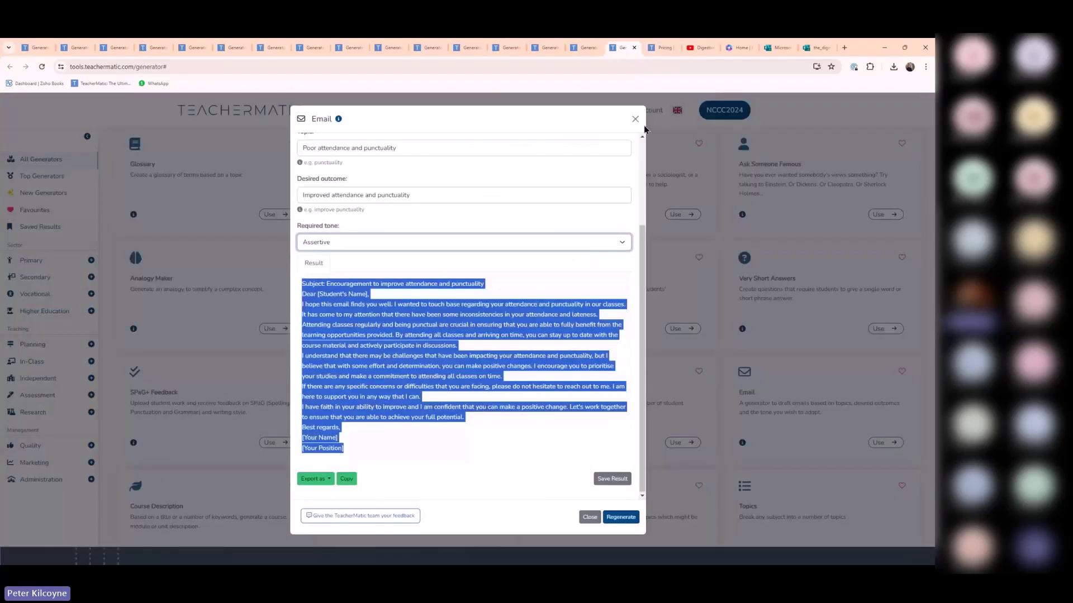
click(635, 110)
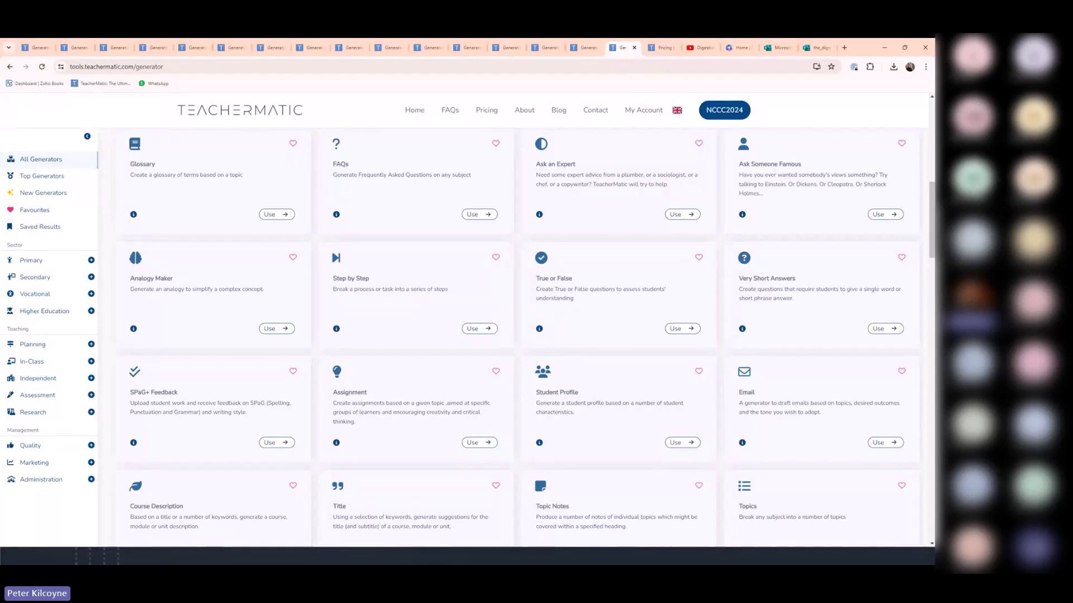
scroll(498, 355, down, 3)
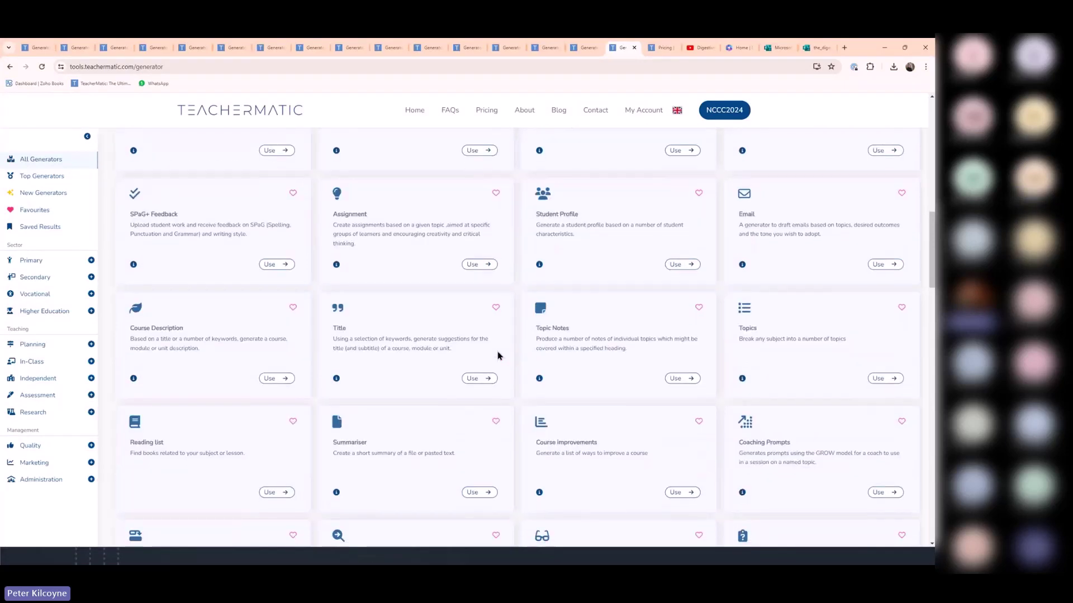
scroll(498, 355, down, 4)
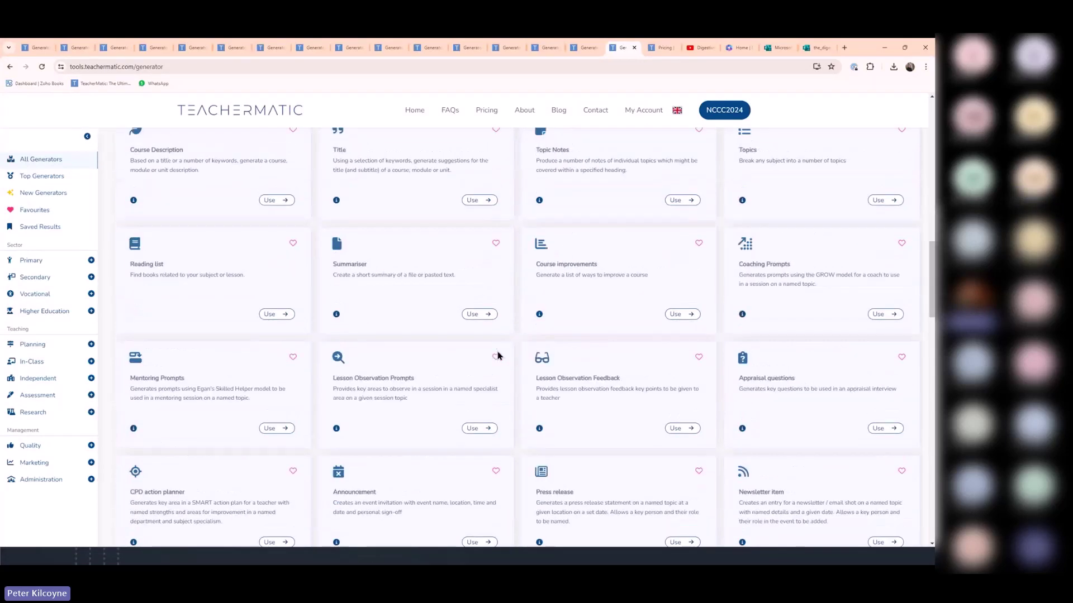
scroll(499, 355, up, 4)
scroll(499, 356, up, 6)
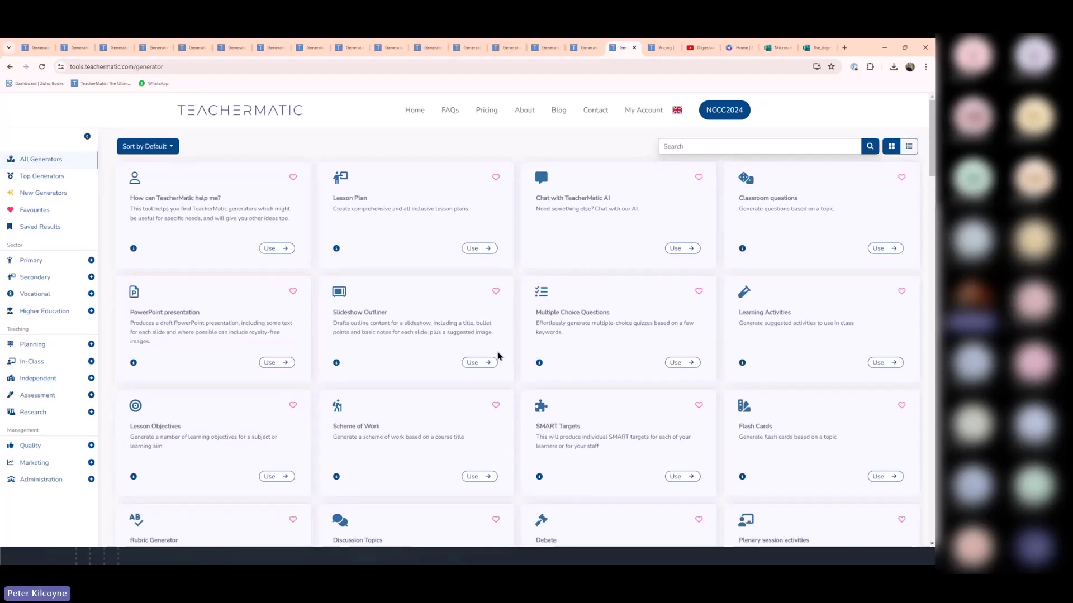
Open the PowerPoint presentation generator, set the number of slides to 10, and close it without generating.
click(275, 364)
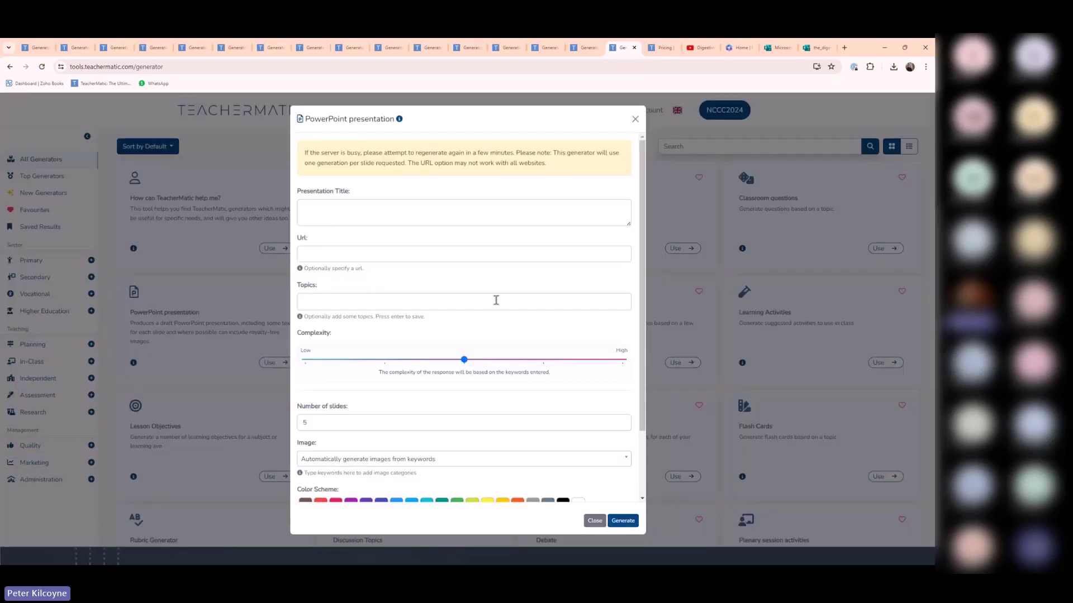
click(444, 423)
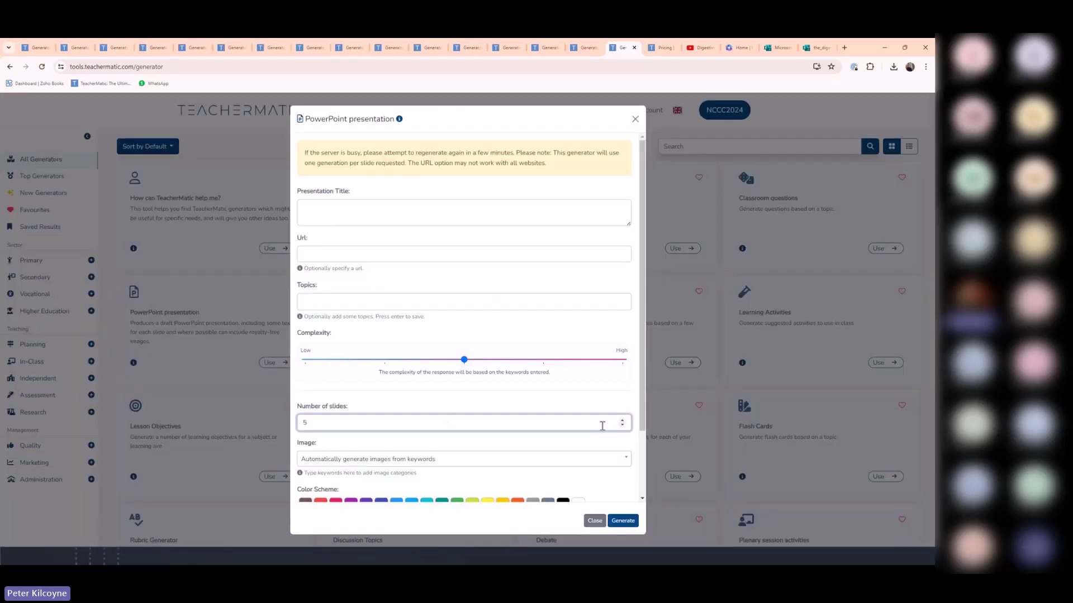
click(622, 425)
click(622, 426)
click(622, 426)
click(623, 425)
drag(622, 421, 622, 421)
click(559, 423)
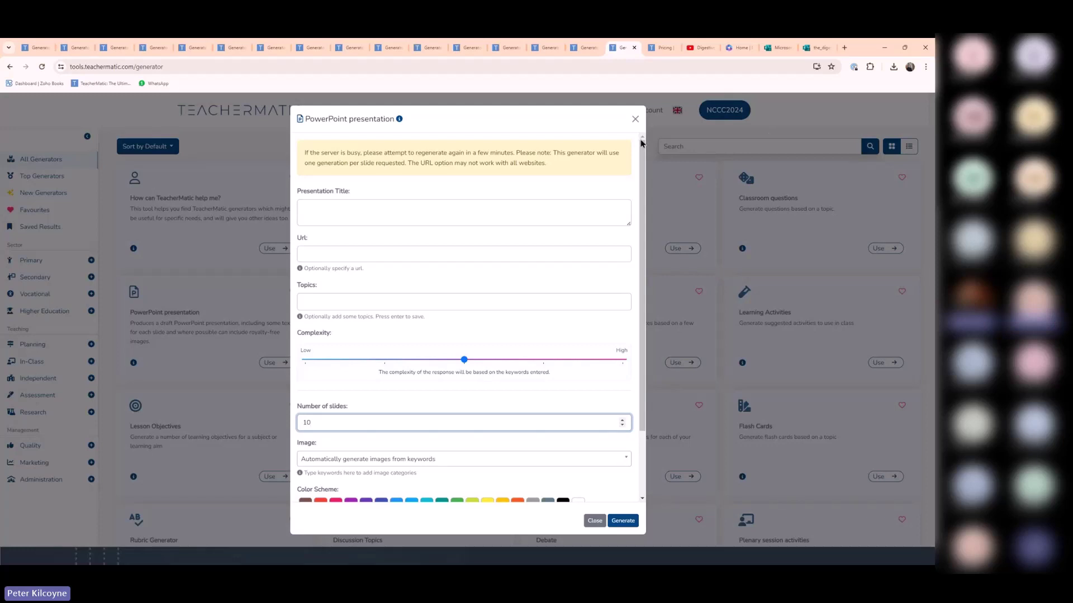
click(636, 120)
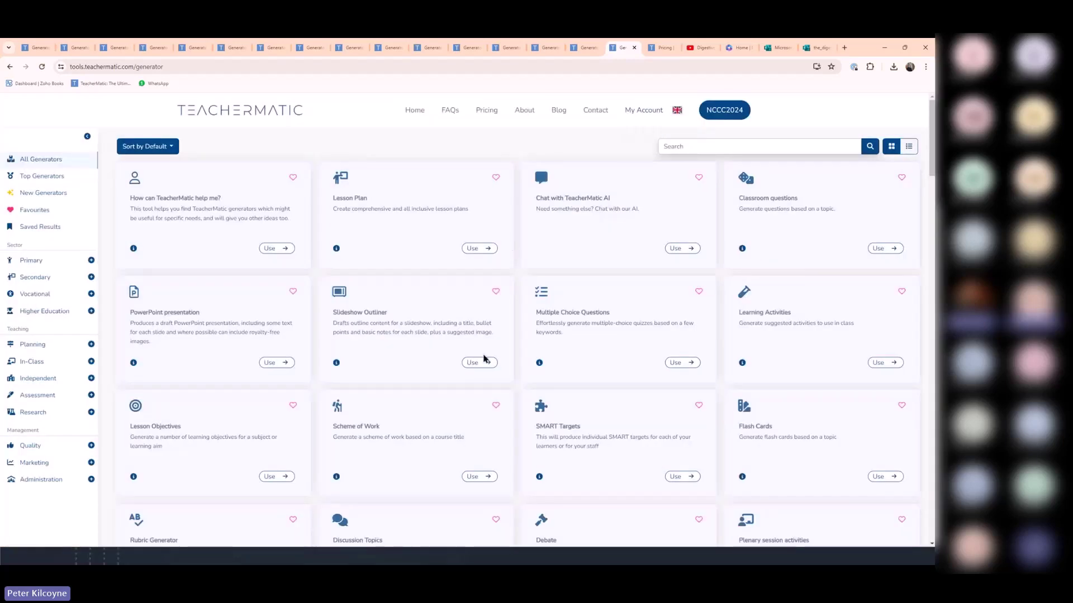
Examine the Slideshow Outliner generator's title, topics, file upload and slide count options, and close it.
click(478, 364)
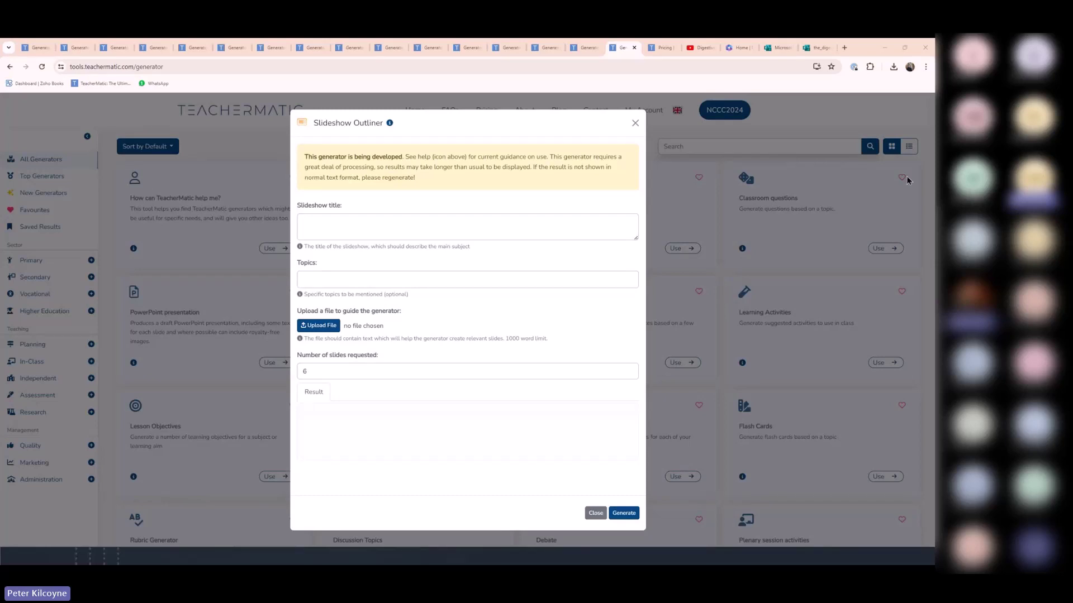
click(635, 123)
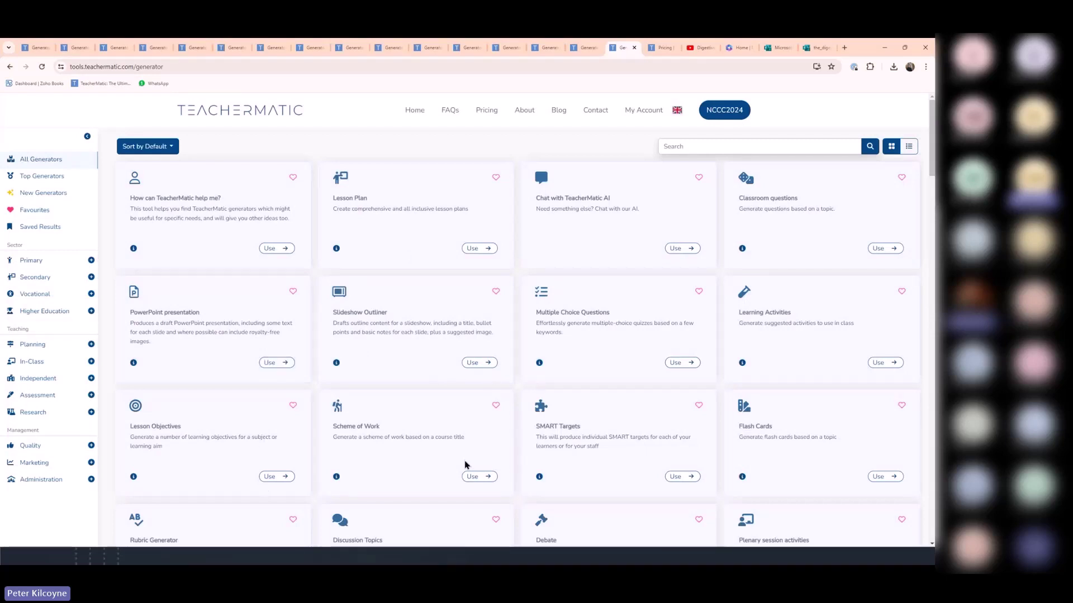
scroll(287, 387, down, 2)
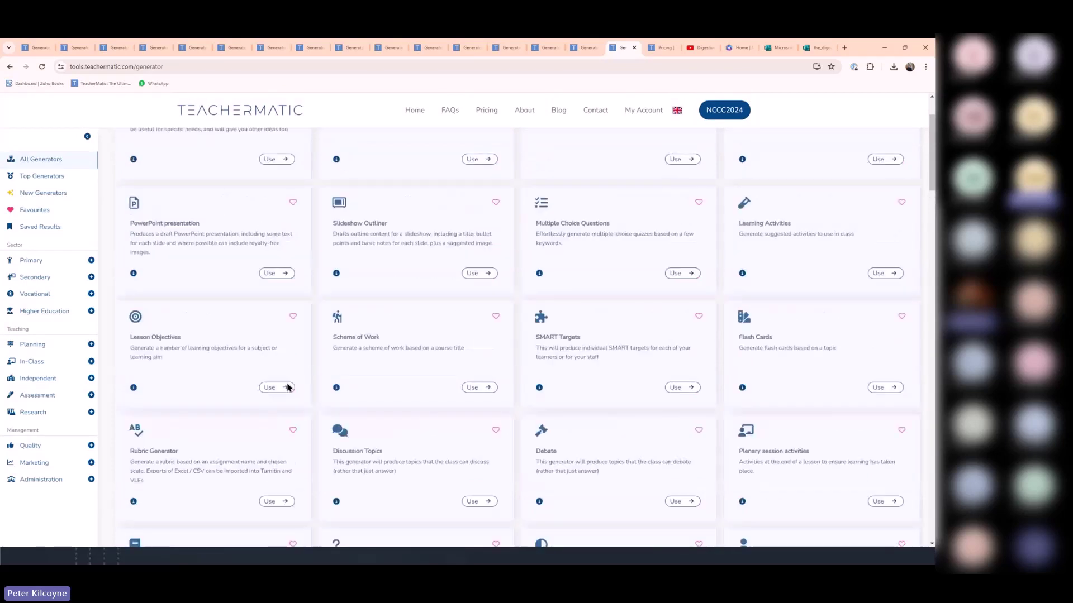
scroll(445, 423, up, 2)
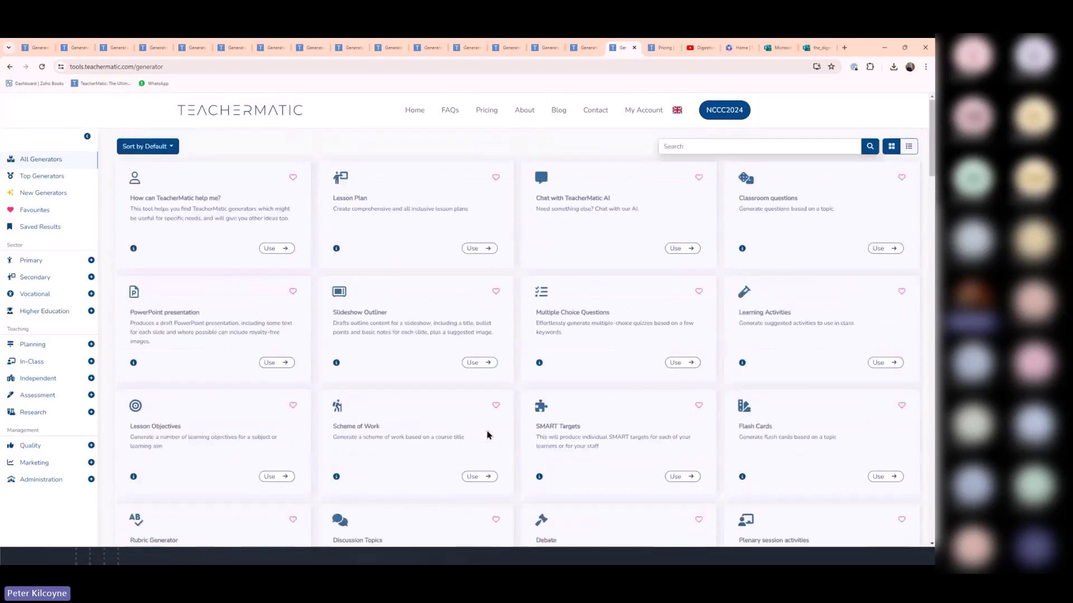
Open the Lesson Plan generator, enable Knowledge and Comprehension under Bloom's Taxonomy, and close it without generating.
click(478, 249)
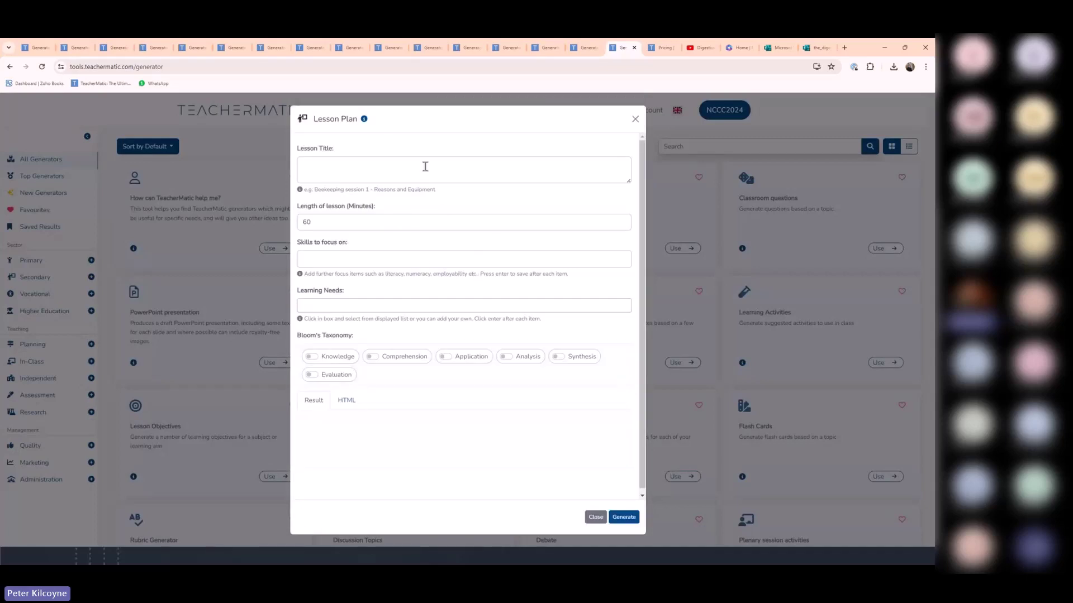
click(311, 357)
click(389, 361)
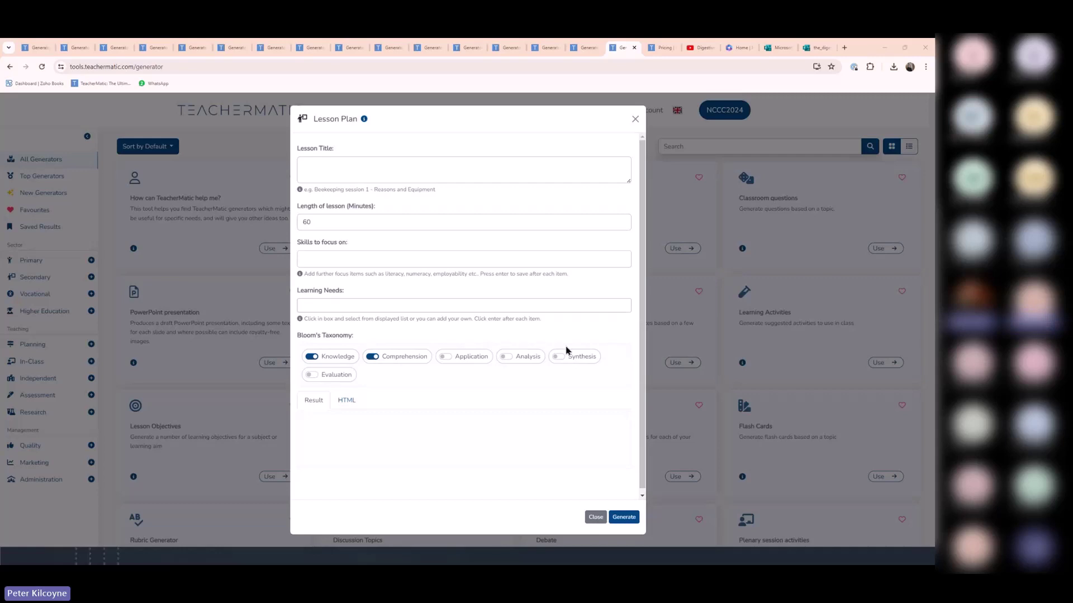
click(635, 119)
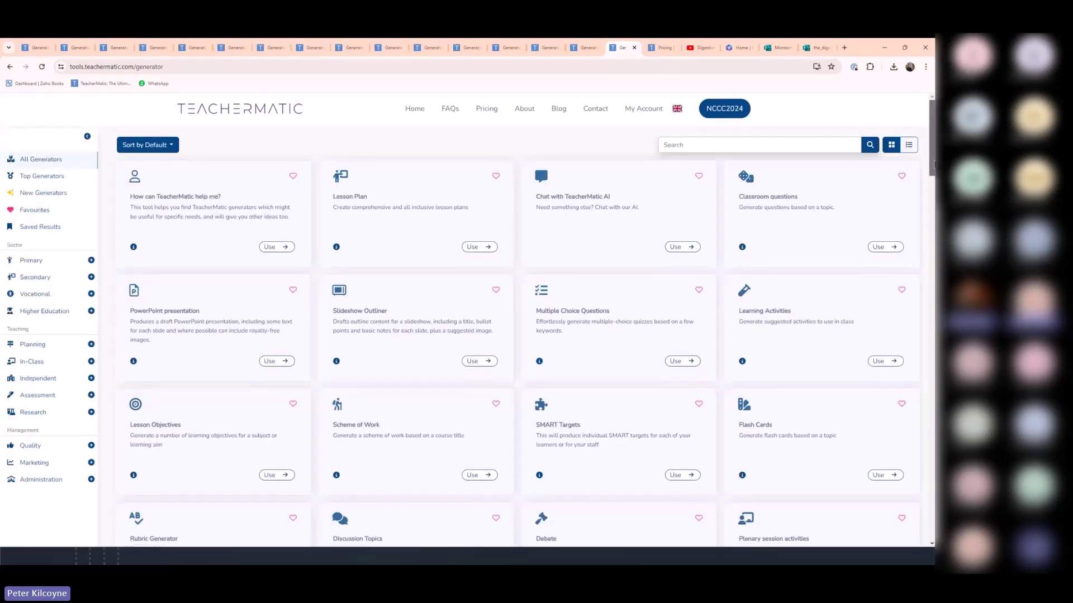
Look through the full list of generators down to Scheme of Learning and back up to the mentoring and marketing generators.
scroll(464, 335, down, 20)
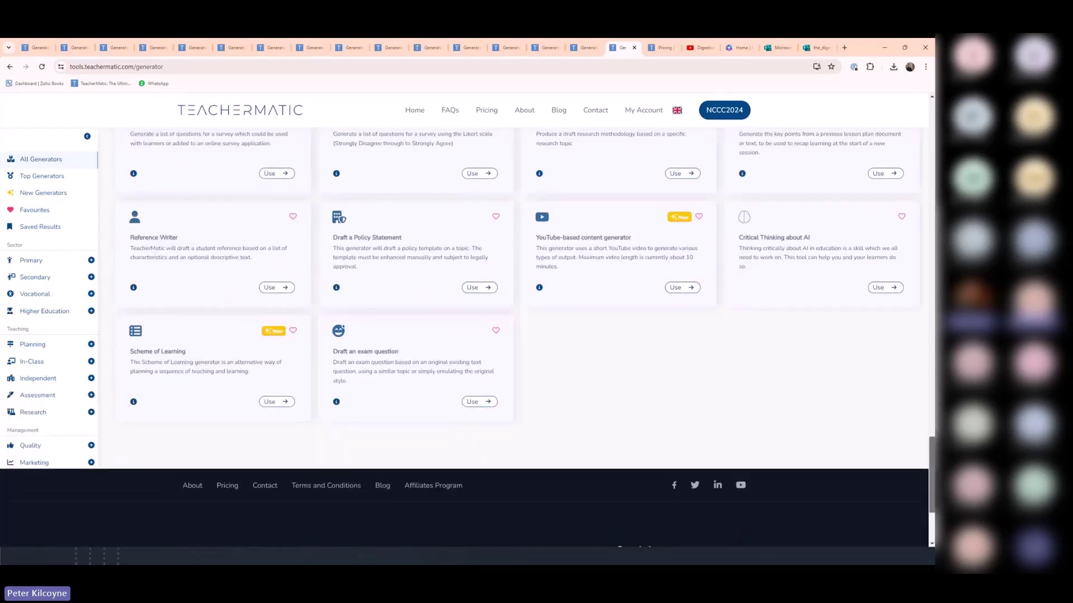
scroll(933, 480, up, 2)
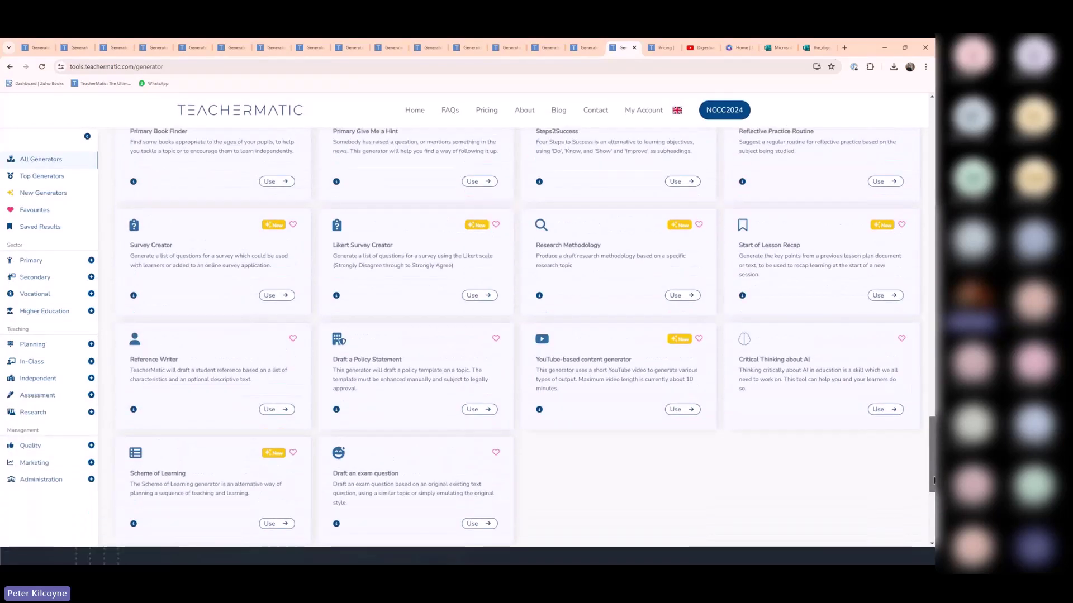
drag(933, 481, 929, 421)
scroll(352, 341, up, 8)
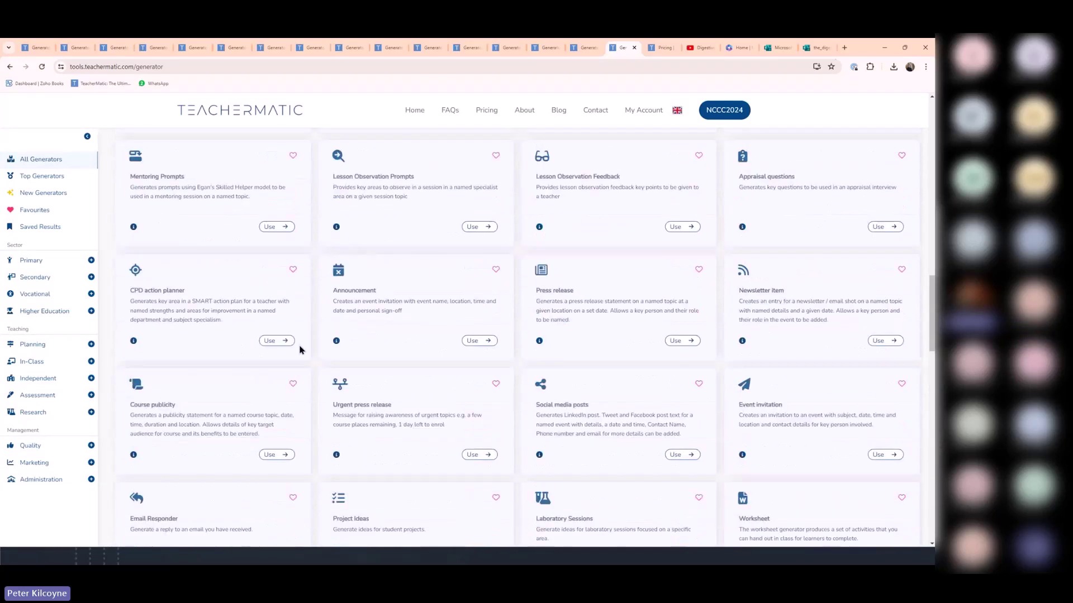
Search the generators for "SOLO", and repeat the search as "Solo".
scroll(300, 349, up, 10)
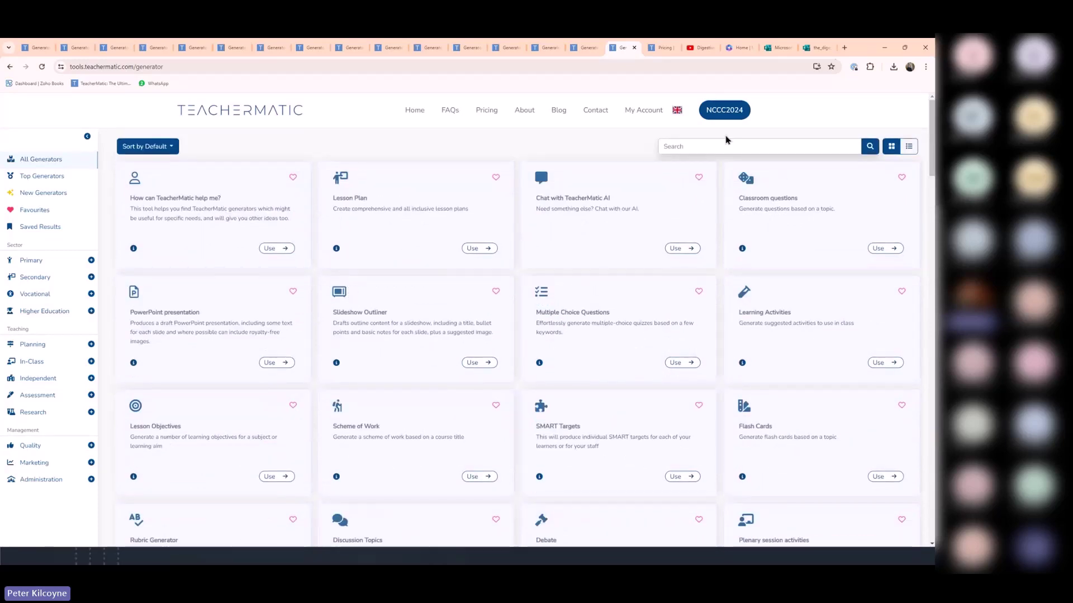
click(720, 146)
text(SOLO)
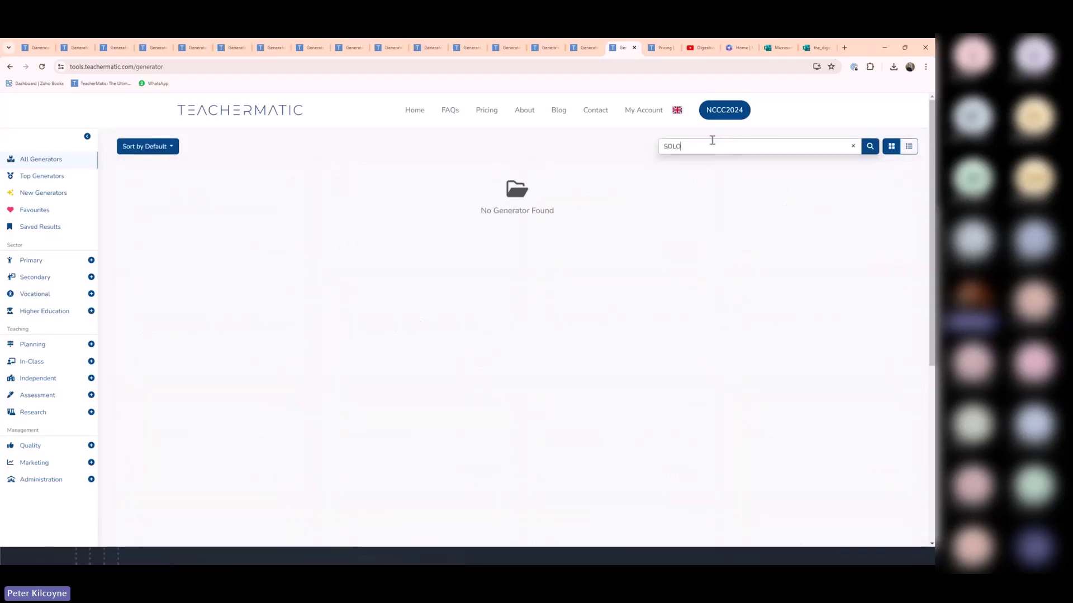
key(BackSpace)
key(BackSpace)
key(BackSpace)
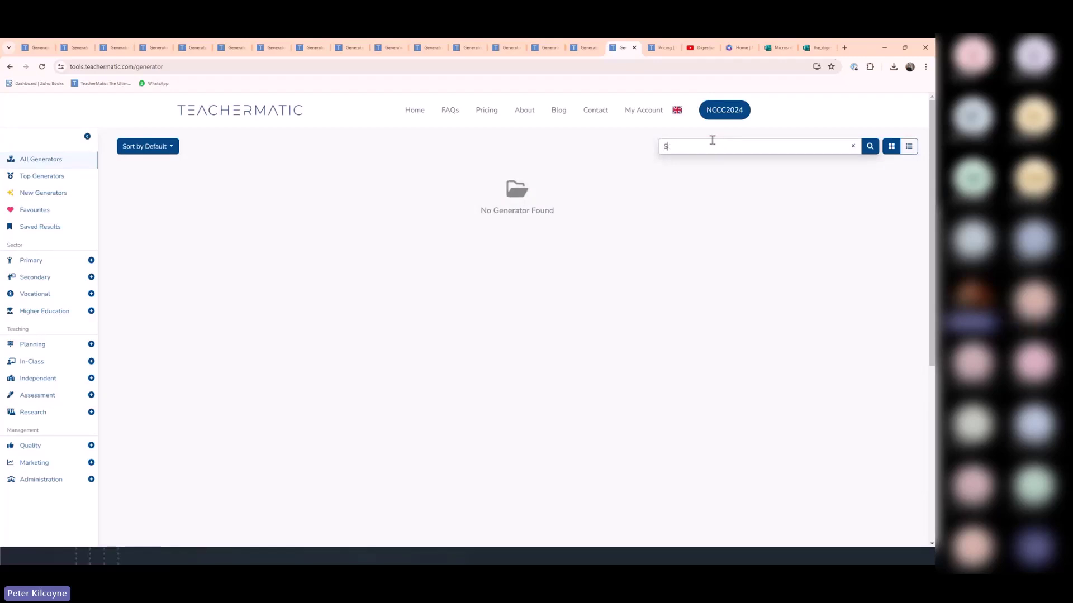
text(olo)
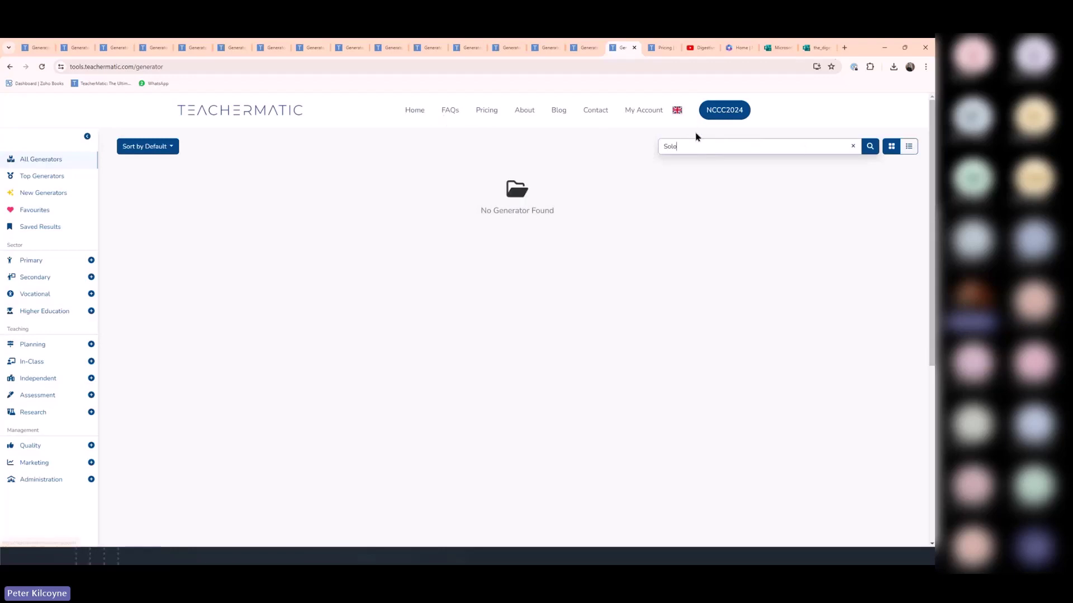
Show all generators again and look over the rows from Lesson Plan down to Glossary and FAQs.
click(47, 165)
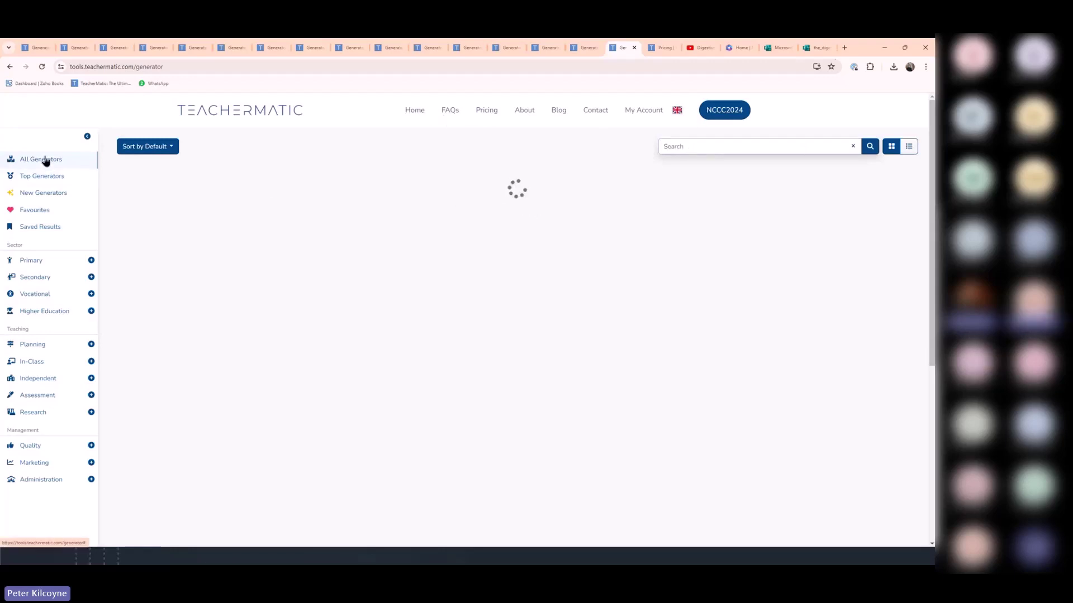
scroll(703, 267, down, 1)
scroll(709, 268, down, 1)
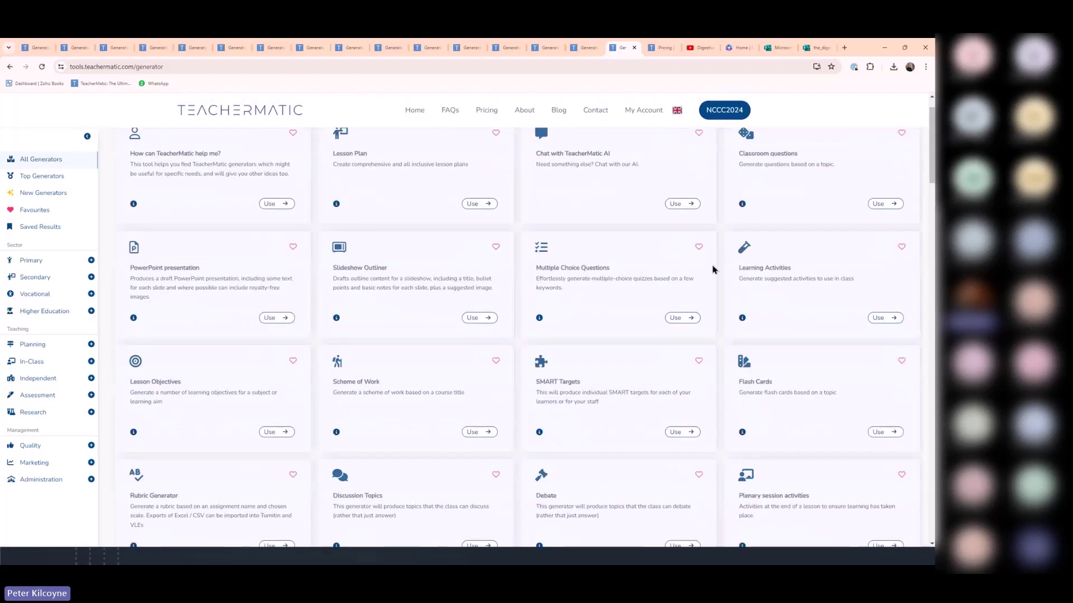
scroll(699, 285, up, 2)
scroll(585, 333, down, 2)
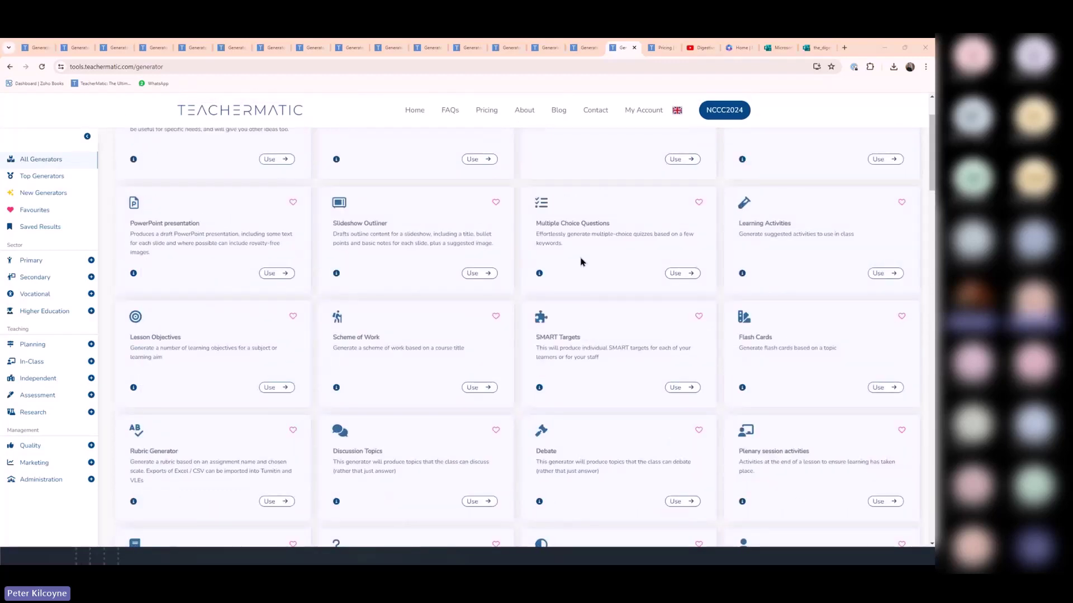
scroll(530, 297, down, 2)
scroll(530, 296, down, 1)
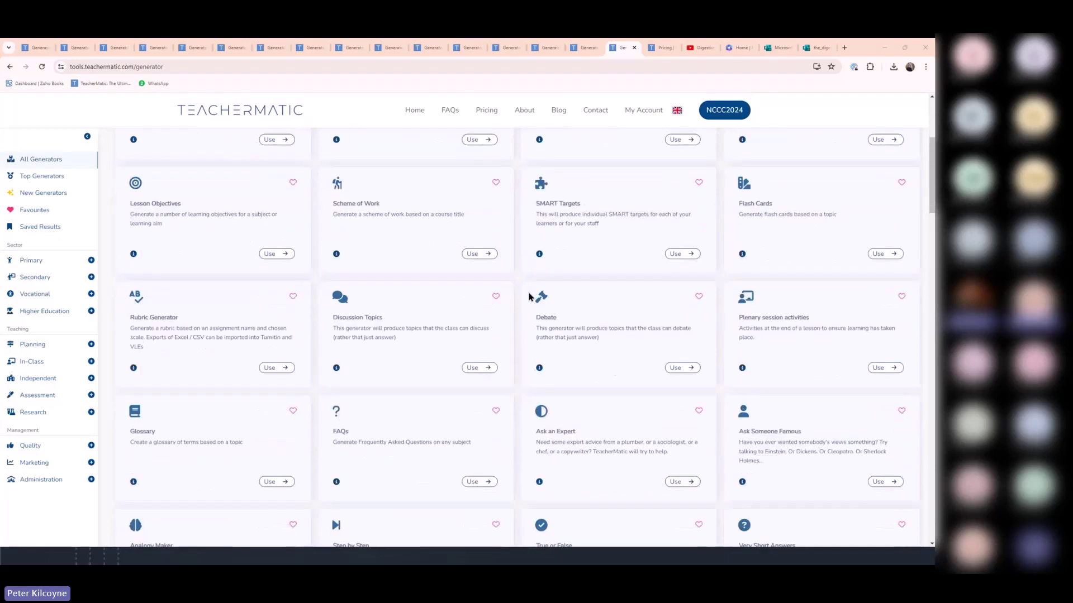
scroll(532, 295, up, 5)
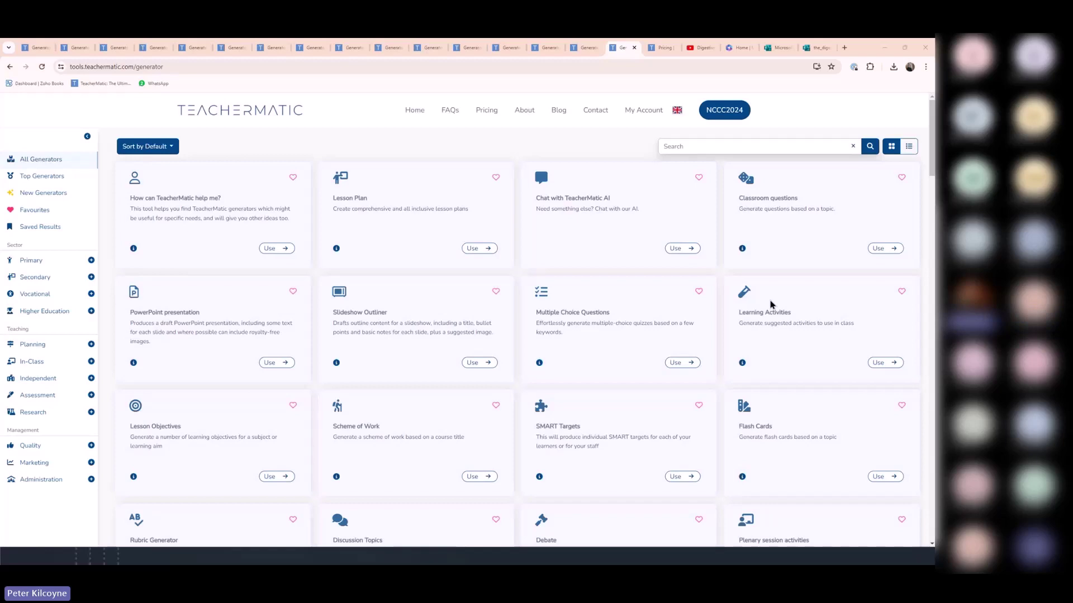
Open the Lesson Plan generator and enable Knowledge, Comprehension, Analysis, Synthesis and Application under Bloom's Taxonomy.
click(479, 248)
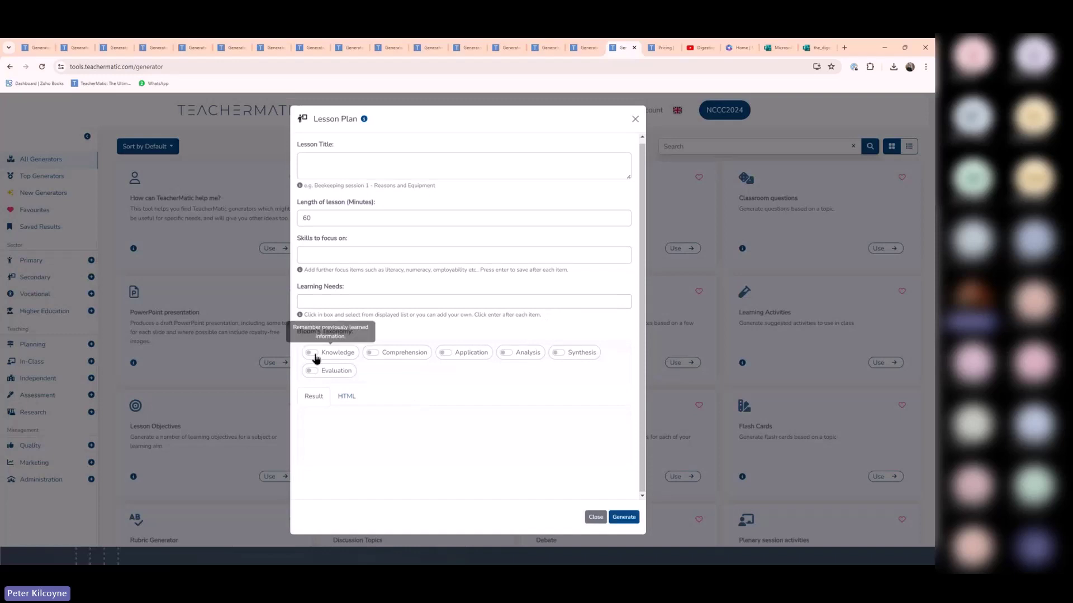
click(315, 358)
click(388, 360)
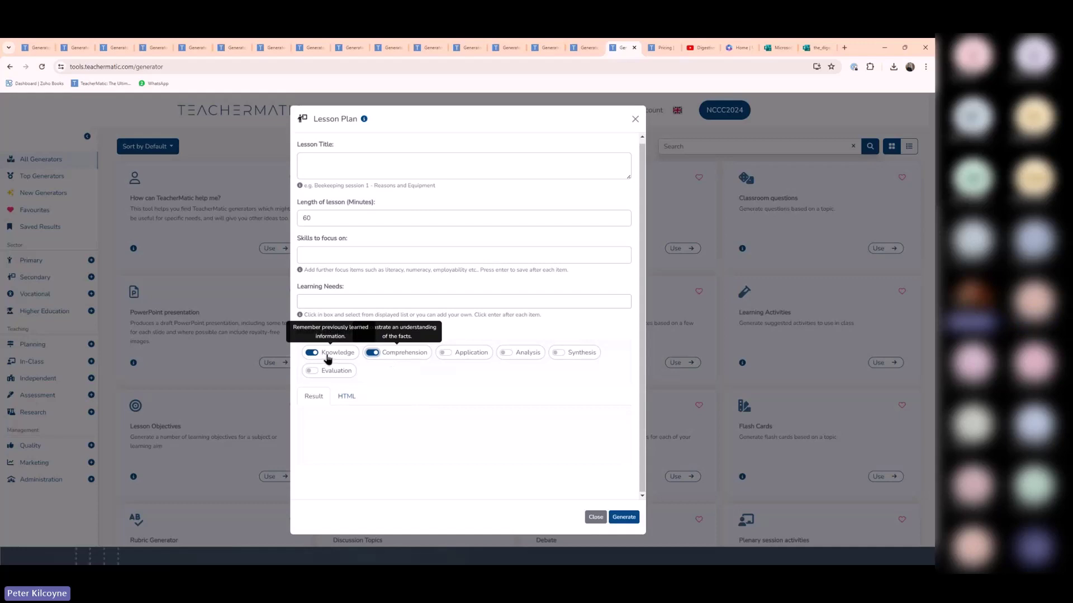
click(516, 354)
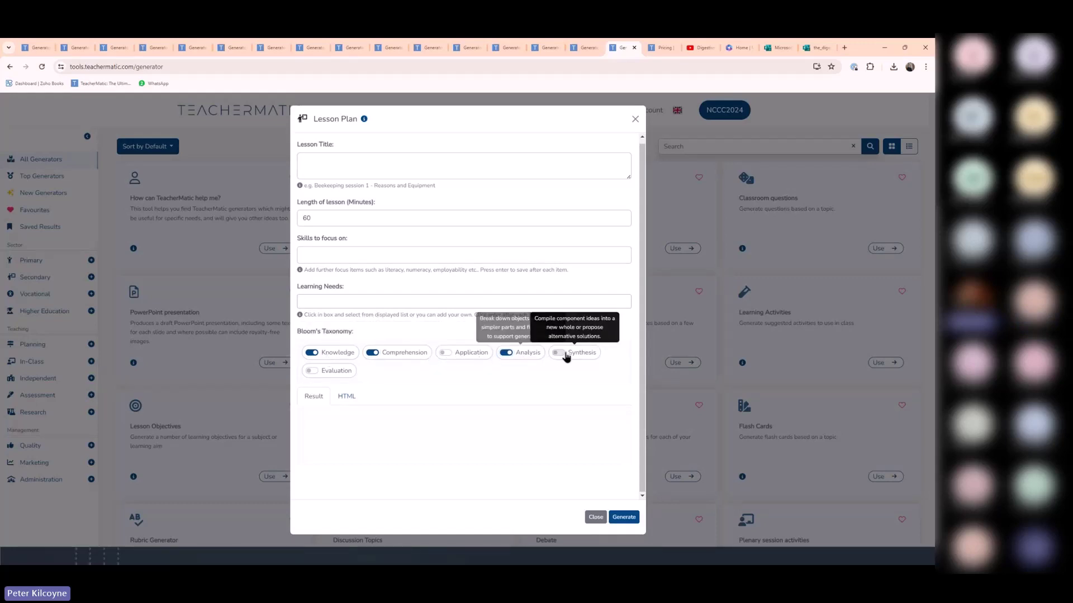
click(565, 355)
click(446, 354)
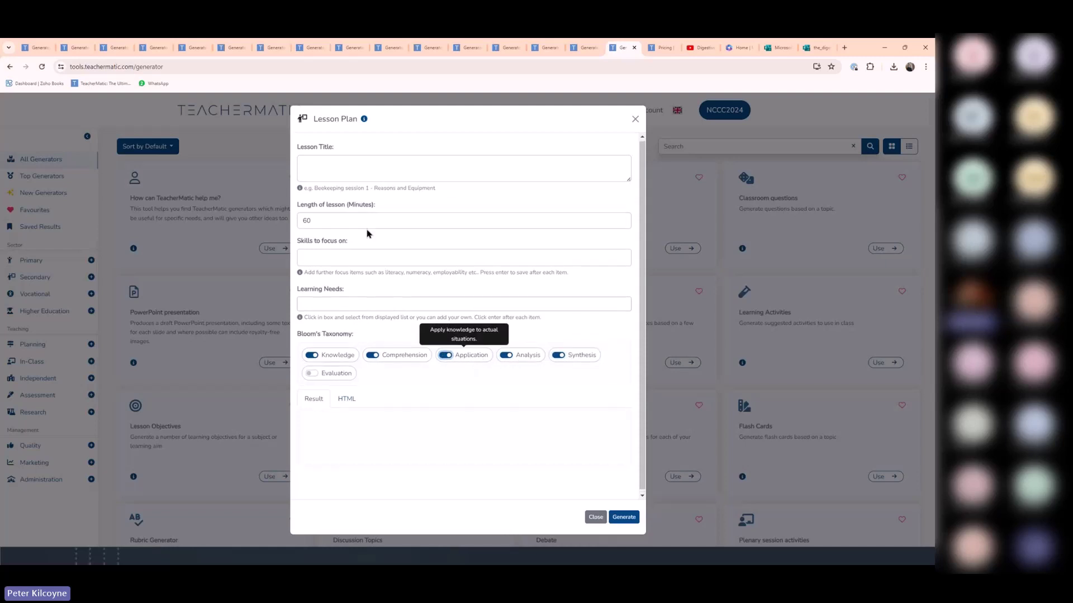
Start the lesson title with "E3" and close the Lesson Plan generator without generating.
click(323, 167)
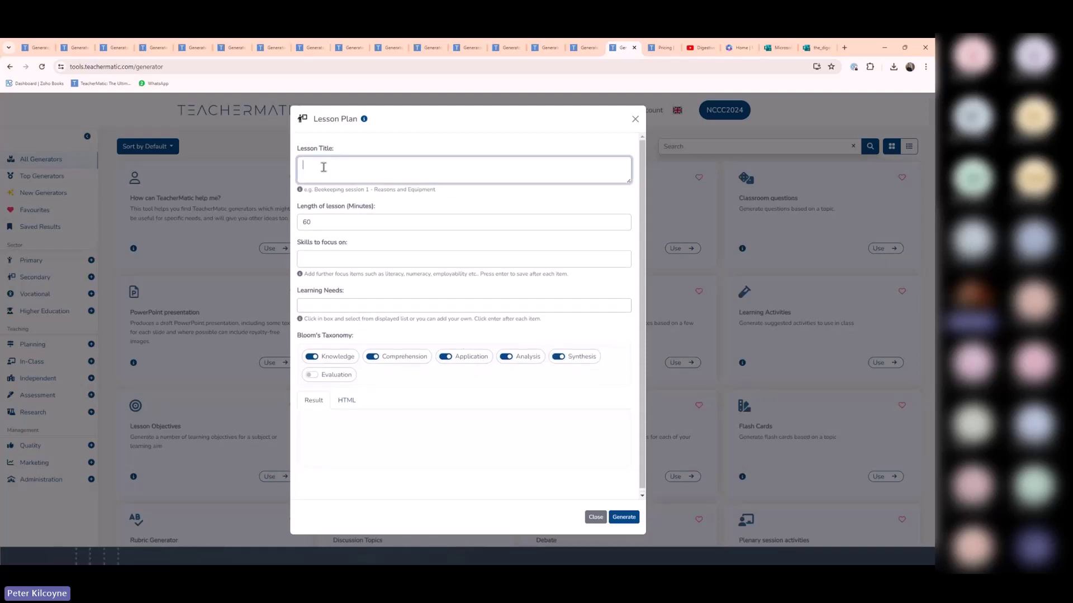
text(£)
key(BackSpace)
text(E3)
click(635, 121)
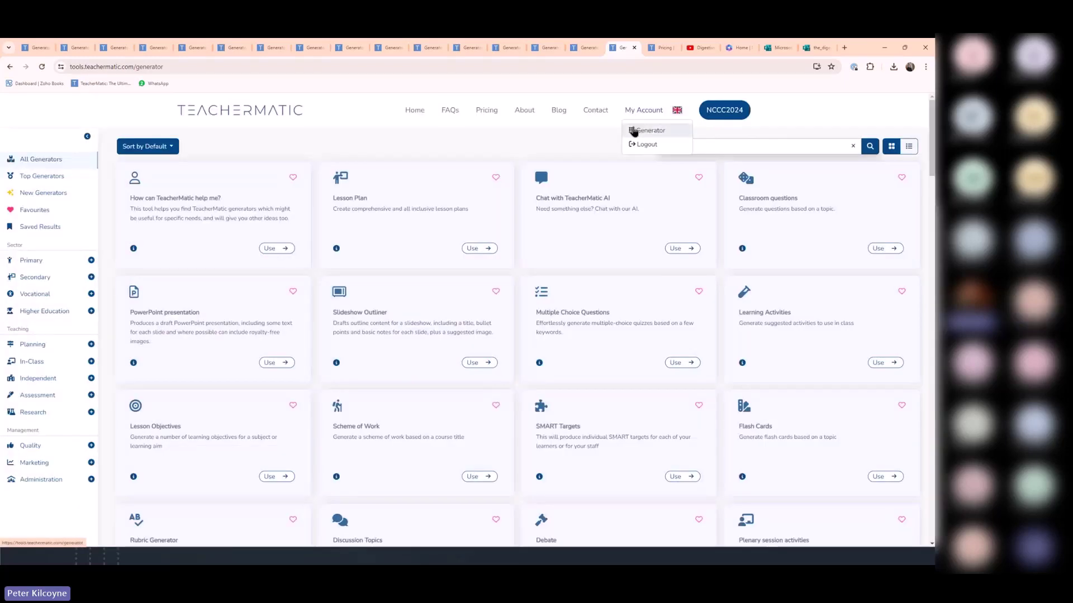
Open the Multiple Choice Questions generator, set the difficulty to Quite easy, and close it without generating.
click(675, 364)
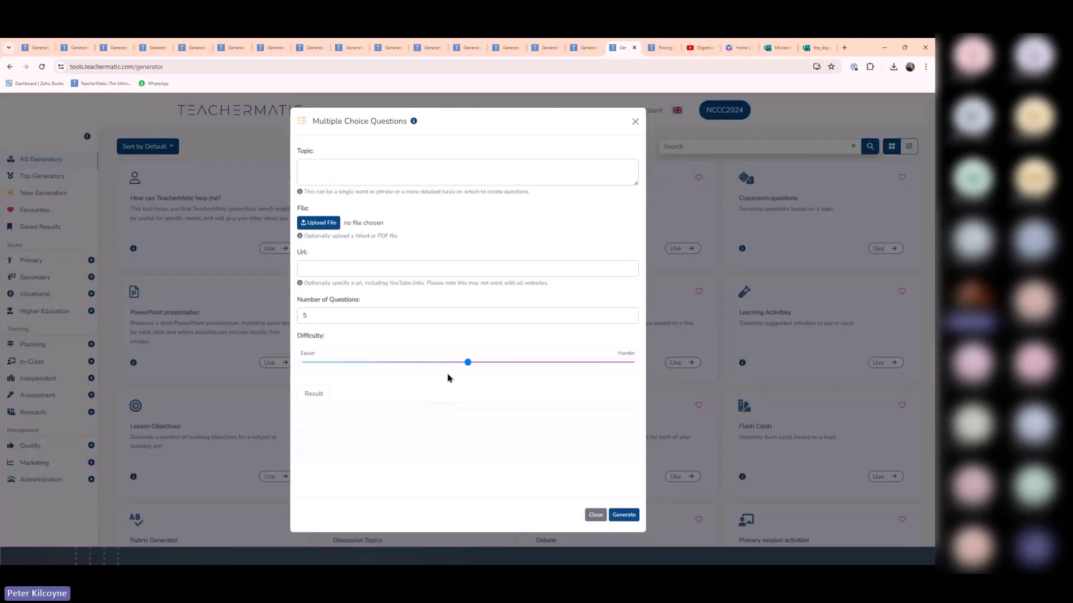
drag(468, 362, 409, 373)
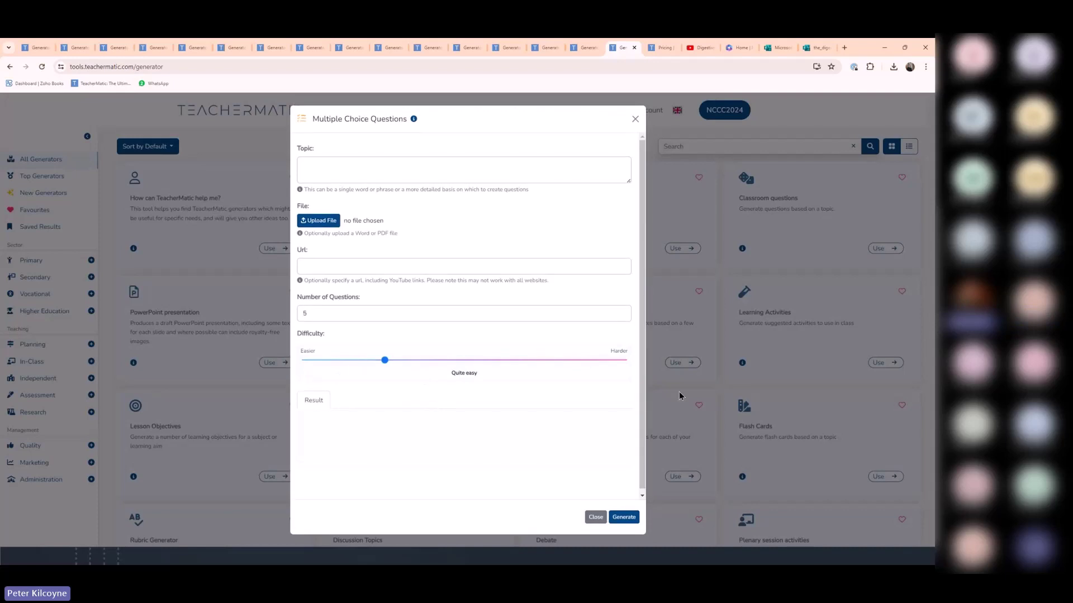
click(634, 122)
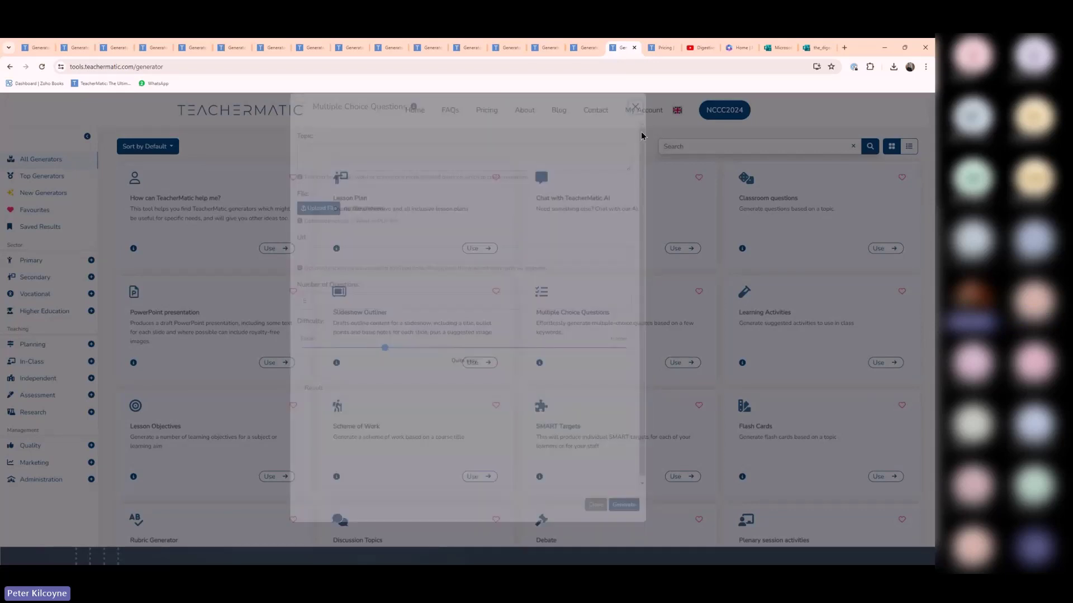
Look for a SOLO lesson plan generator at the end of the generator list, reloading the page to refresh it.
scroll(700, 386, down, 15)
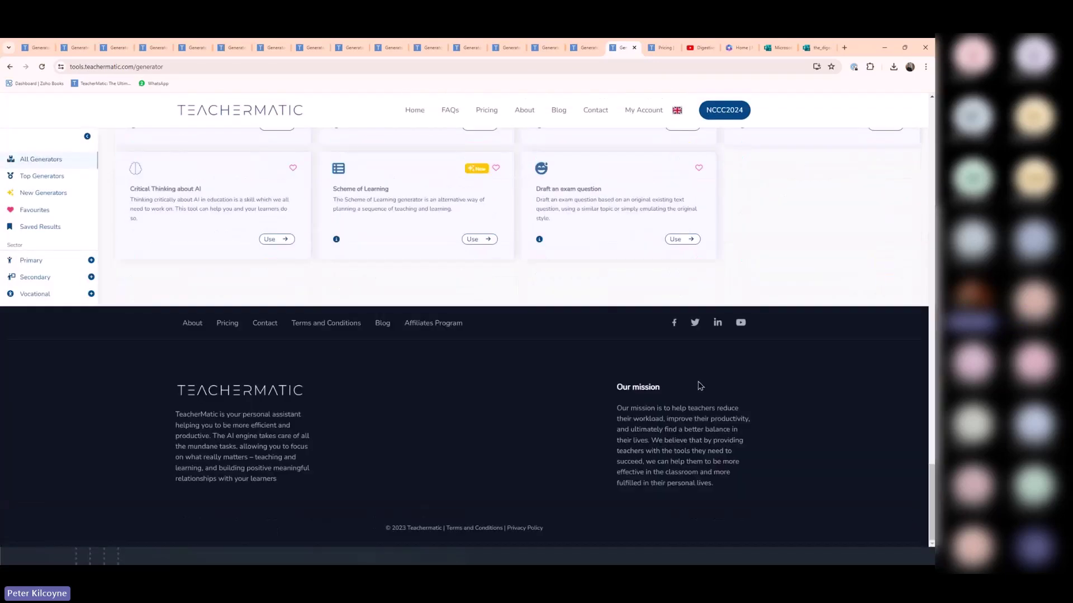
scroll(558, 352, up, 3)
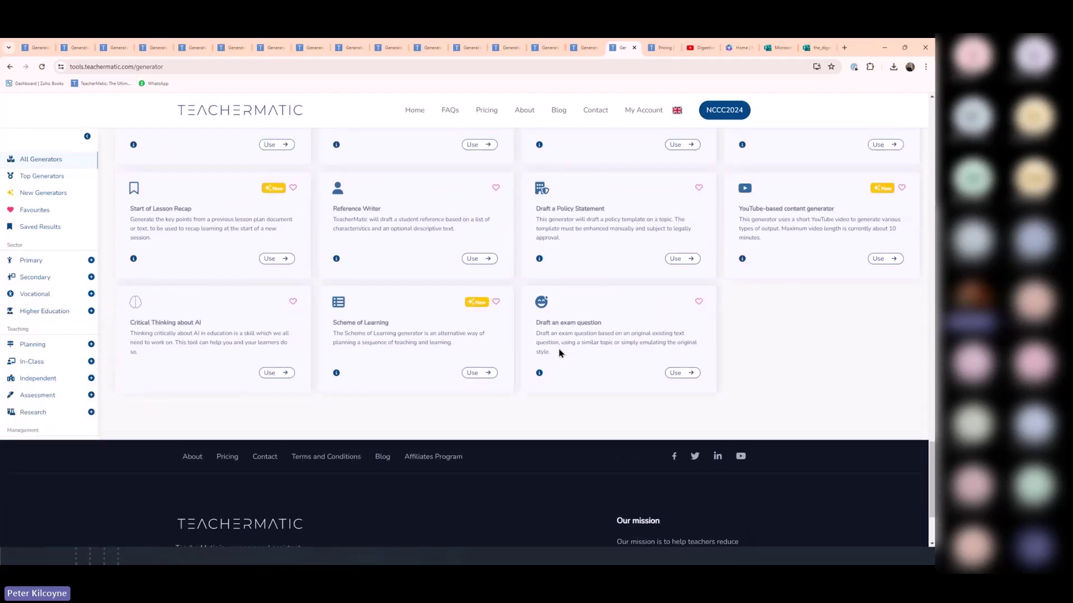
scroll(558, 352, up, 3)
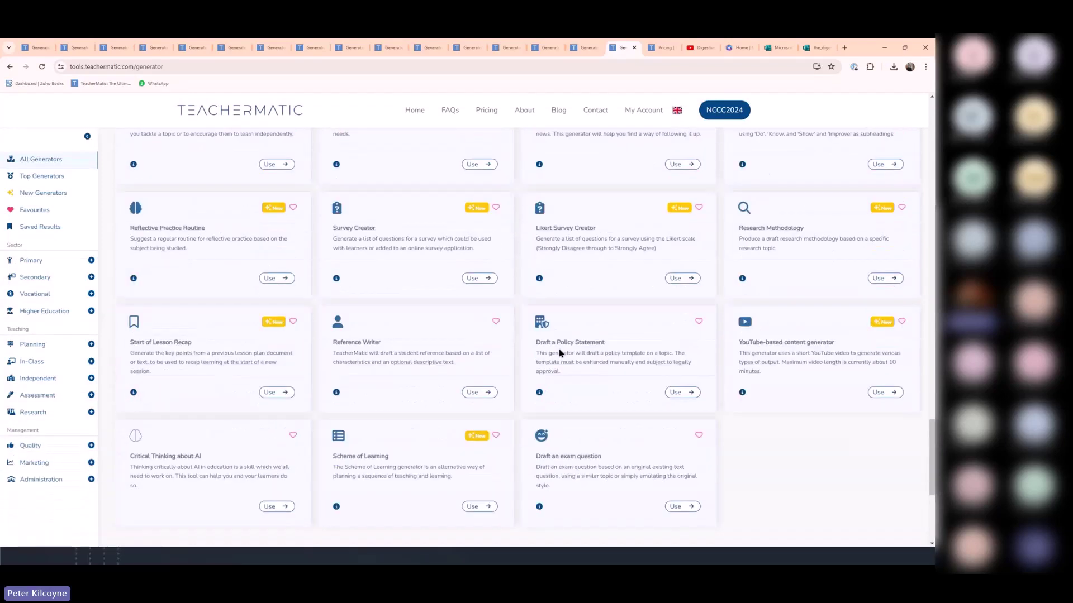
scroll(560, 353, up, 2)
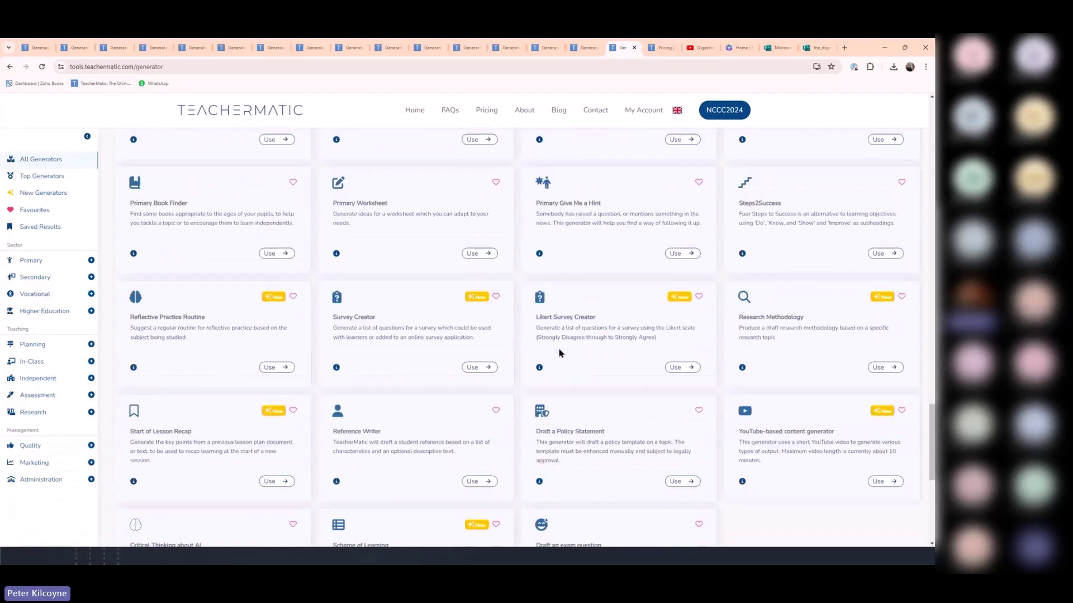
scroll(561, 353, up, 15)
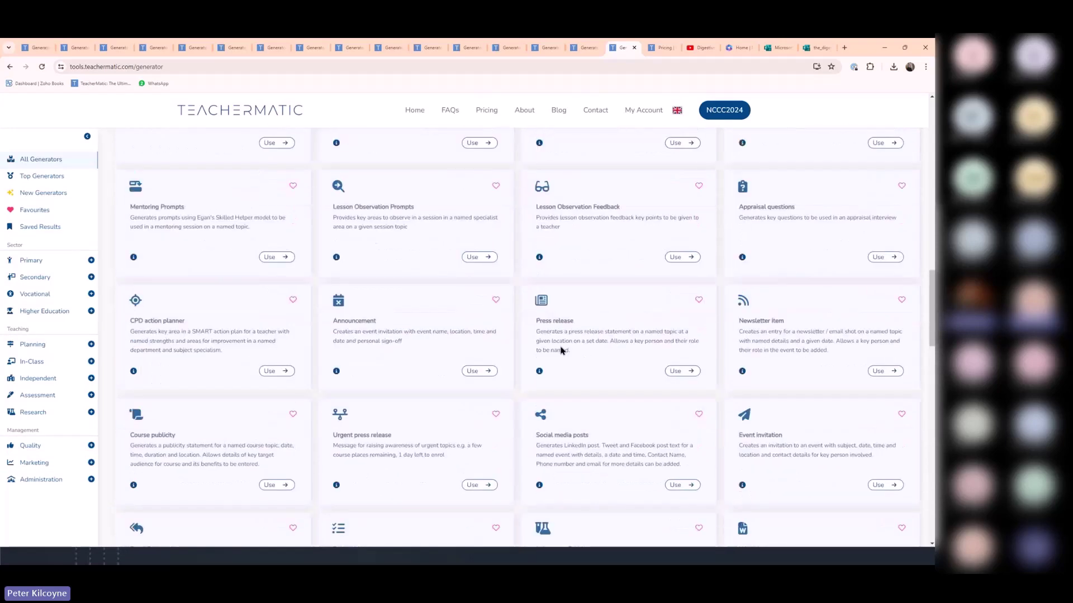
scroll(561, 350, up, 7)
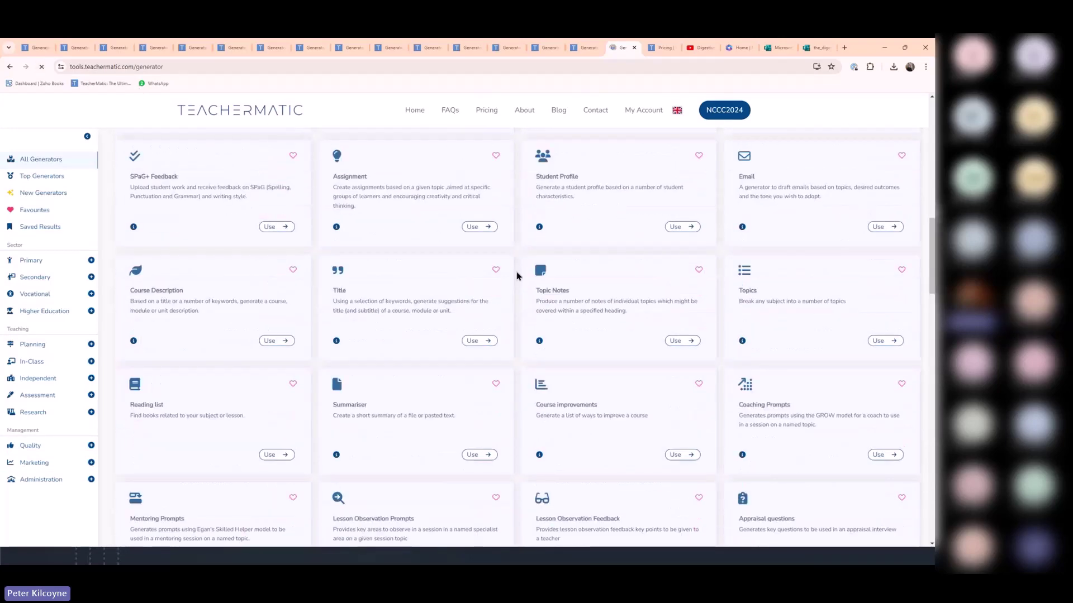
scroll(523, 281, down, 15)
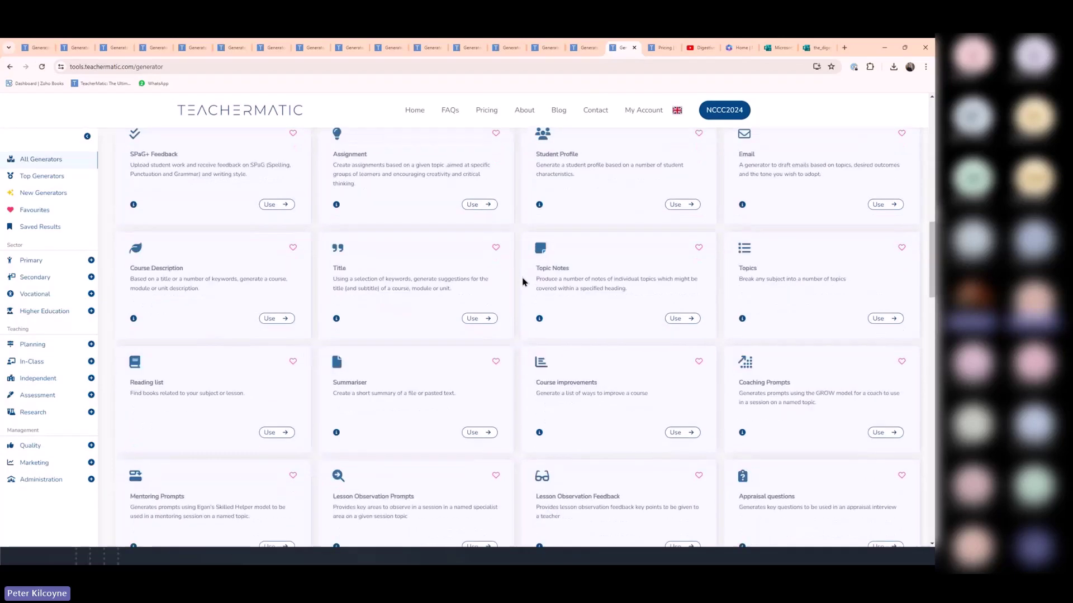
scroll(523, 283, down, 5)
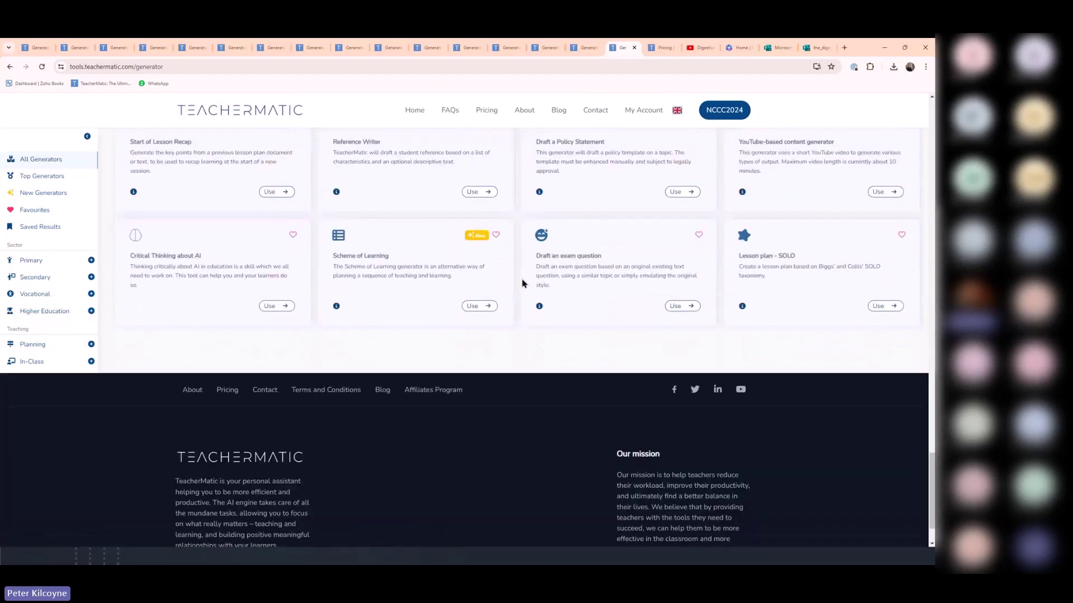
Open the Lesson plan - SOLO generator and enter title Fractions, length 60 minutes, focus addition, and learning need Attention deficit hyperactivity disorder.
click(884, 307)
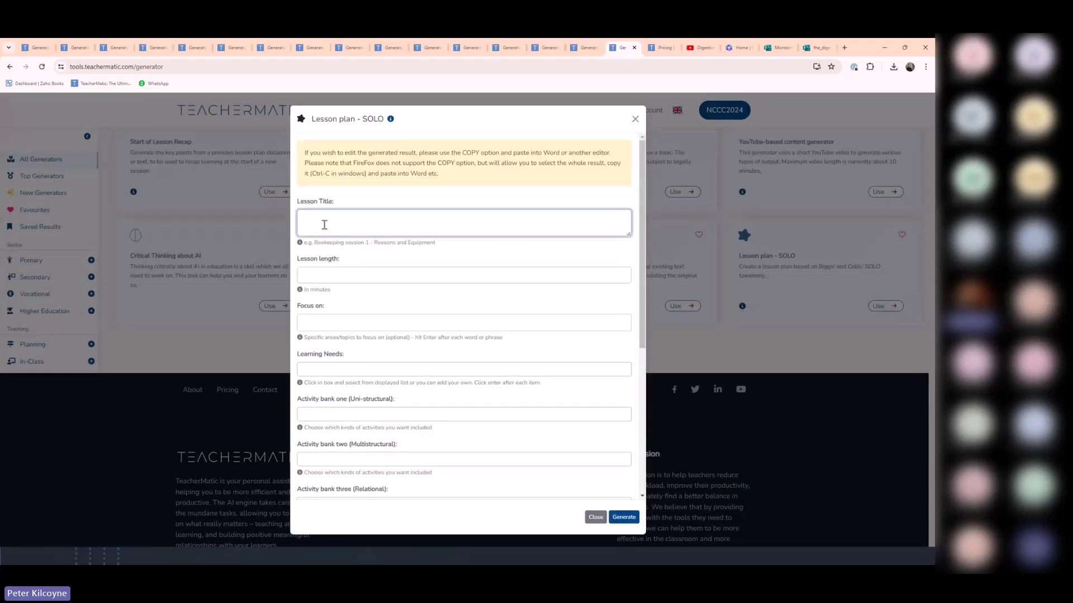
text(Fractions)
click(322, 273)
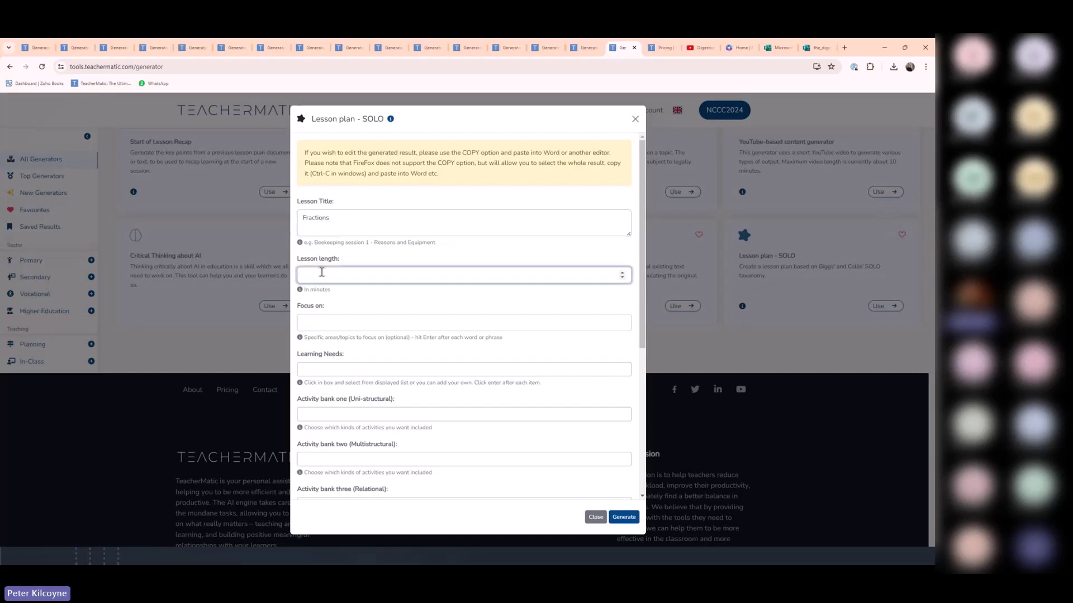
text(60)
click(350, 321)
text(additio)
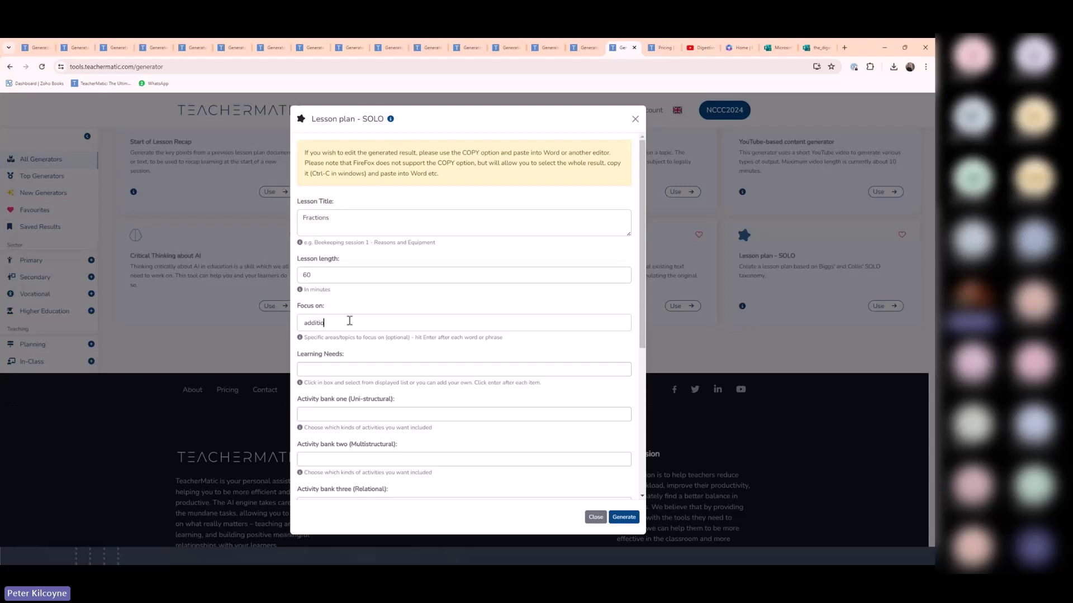
text(n)
click(314, 370)
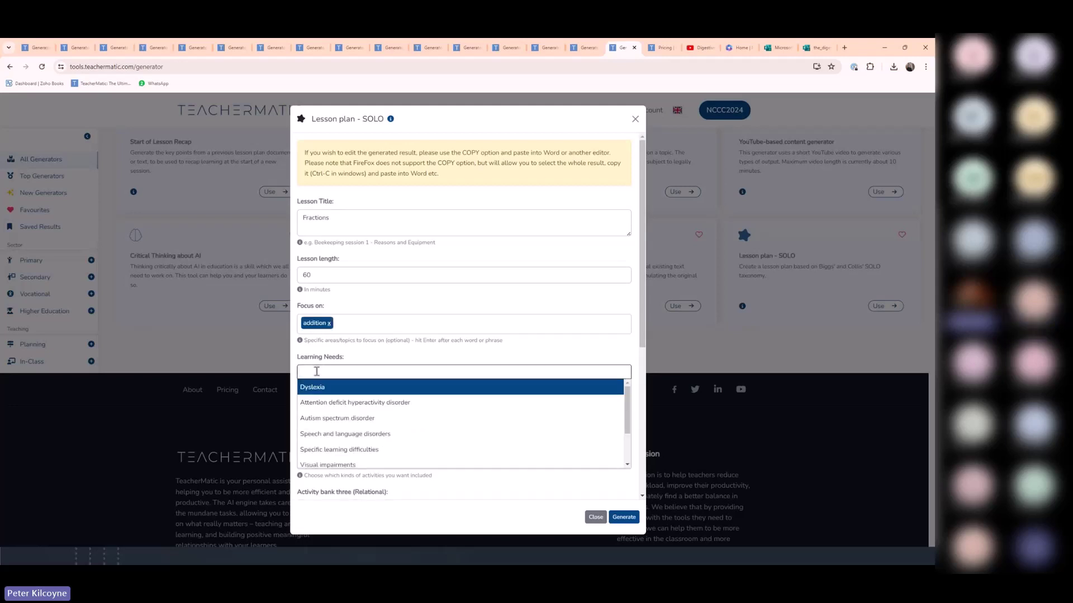
click(323, 402)
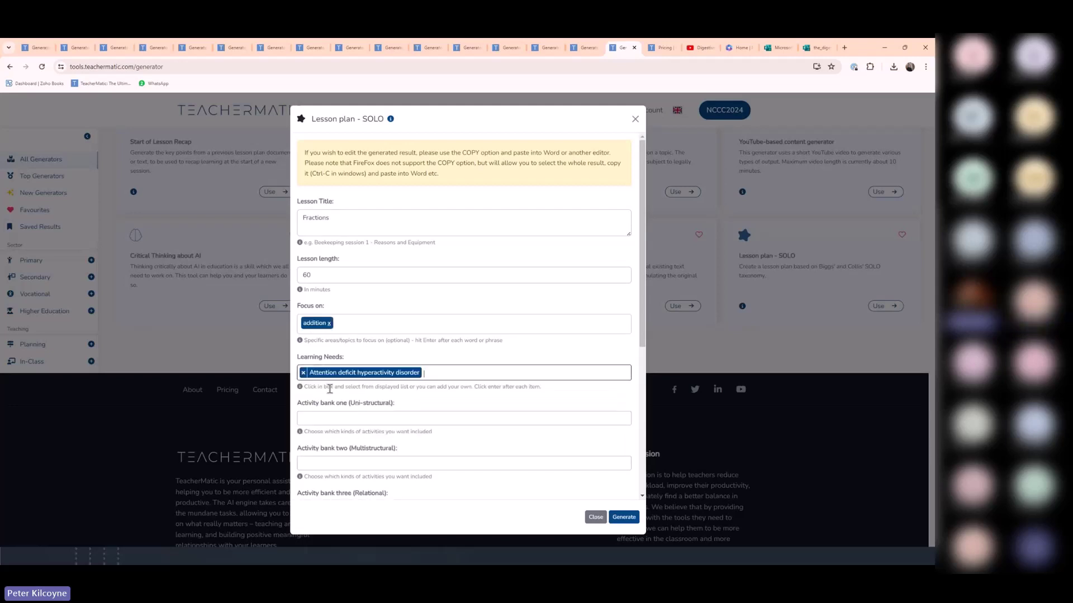
Add Identifying to activity bank one (Uni-structural) and Reporting to activity bank two (Multistructural).
click(341, 416)
click(323, 445)
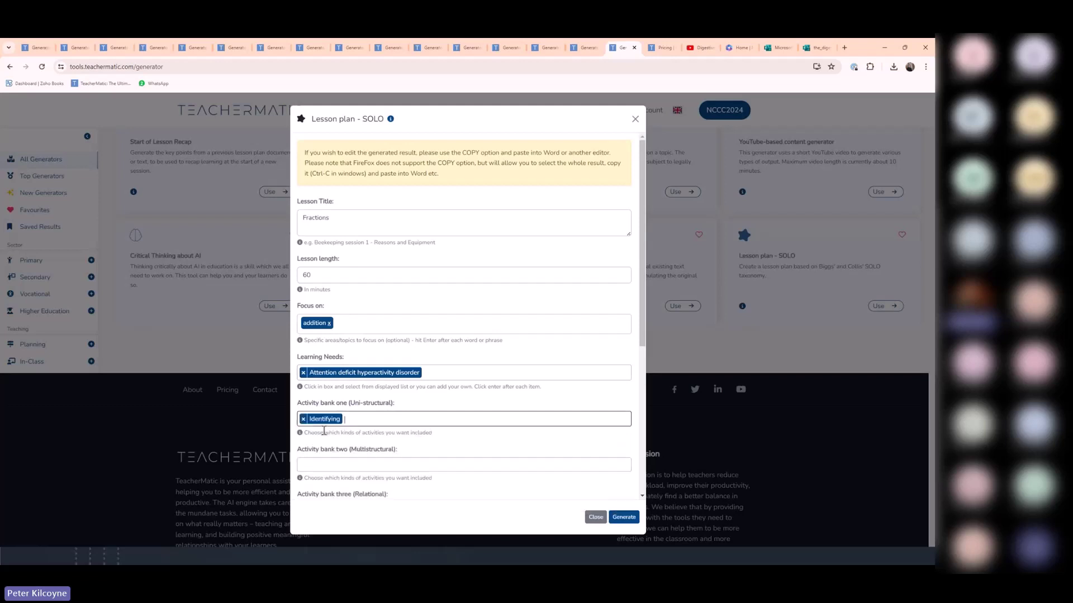
scroll(324, 431, down, 3)
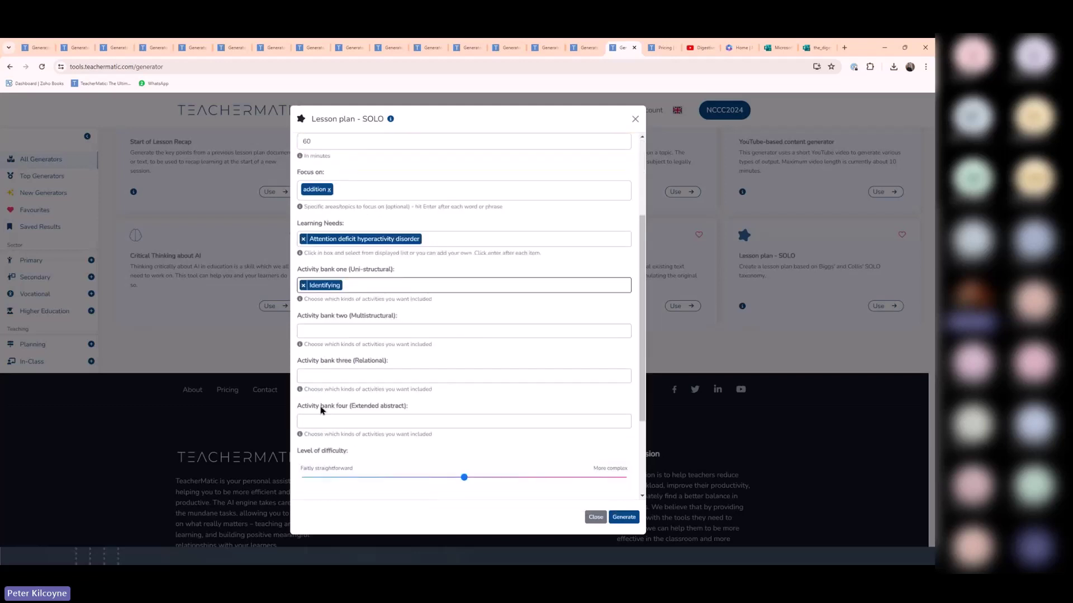
click(310, 330)
click(316, 392)
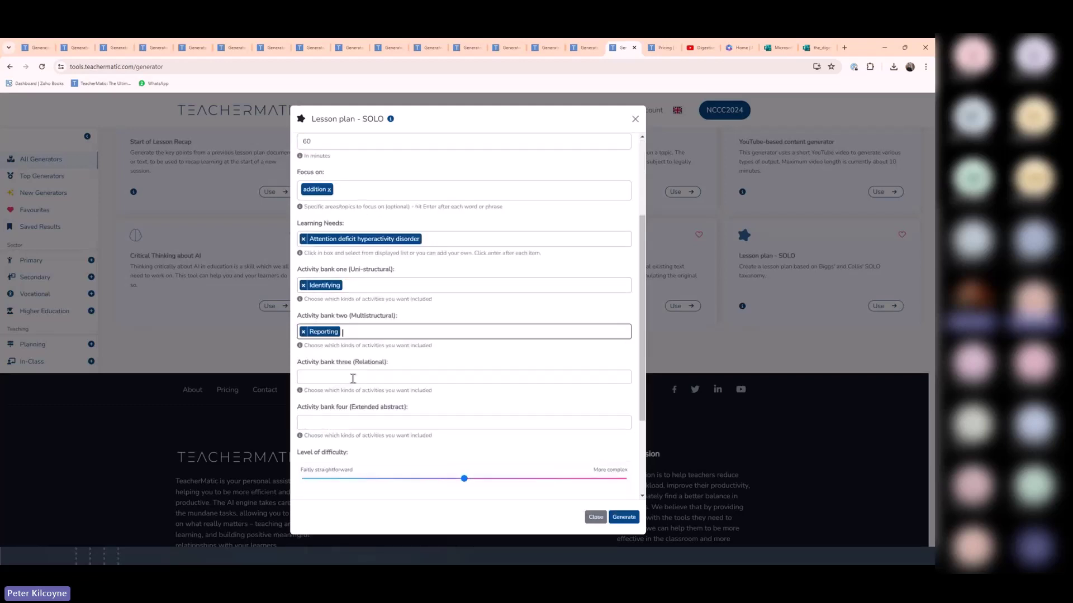
Add Arguing to activity bank three (Relational) and Reflecting to activity bank four (Extended abstract), and generate the lesson plan.
scroll(353, 379, down, 2)
click(305, 288)
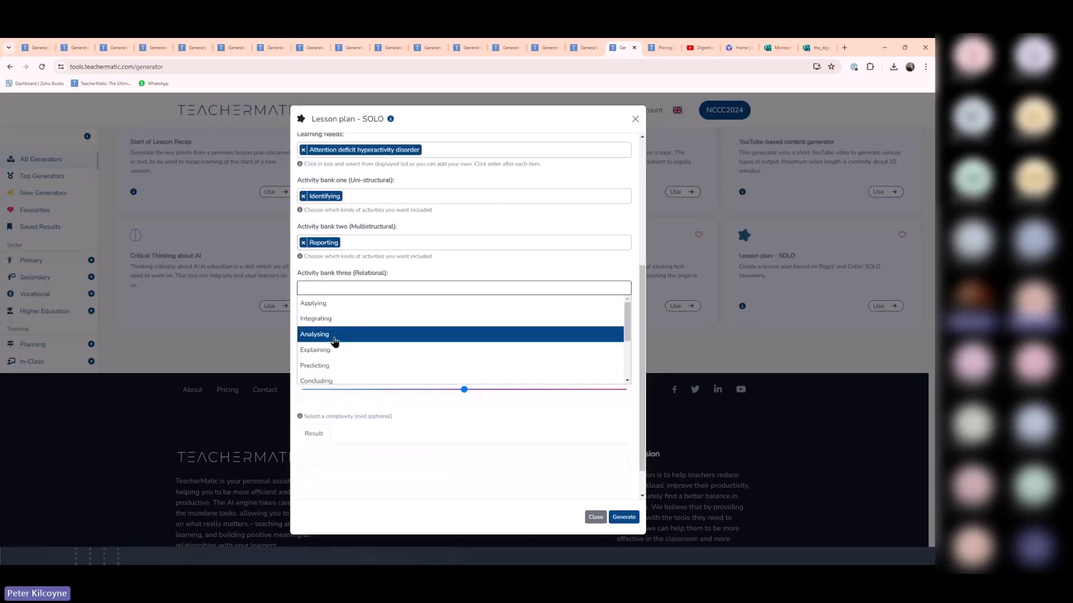
scroll(335, 341, down, 2)
click(334, 342)
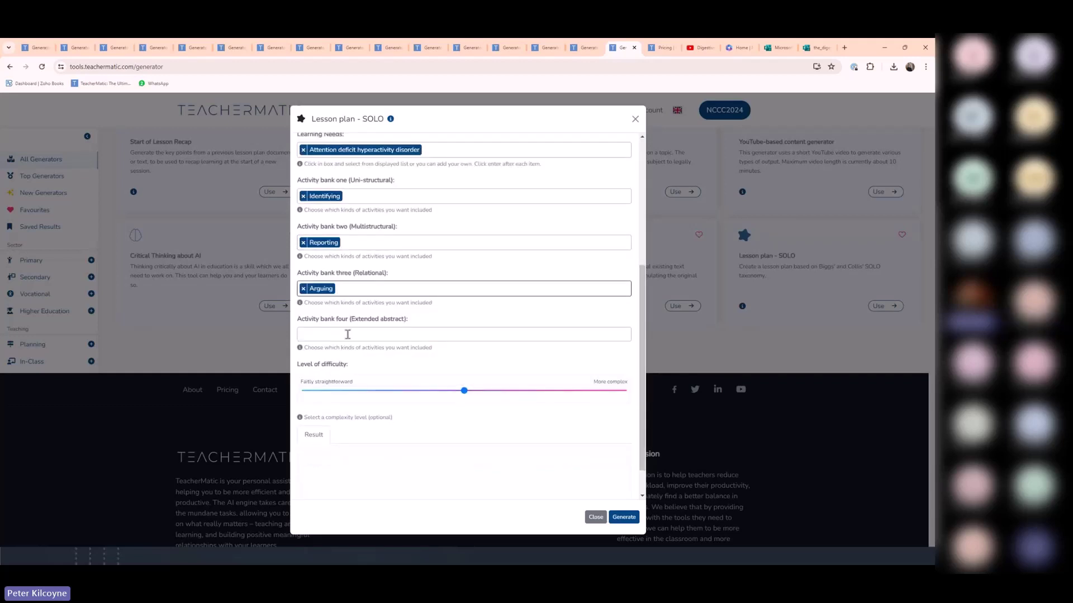
click(347, 335)
scroll(329, 369, down, 2)
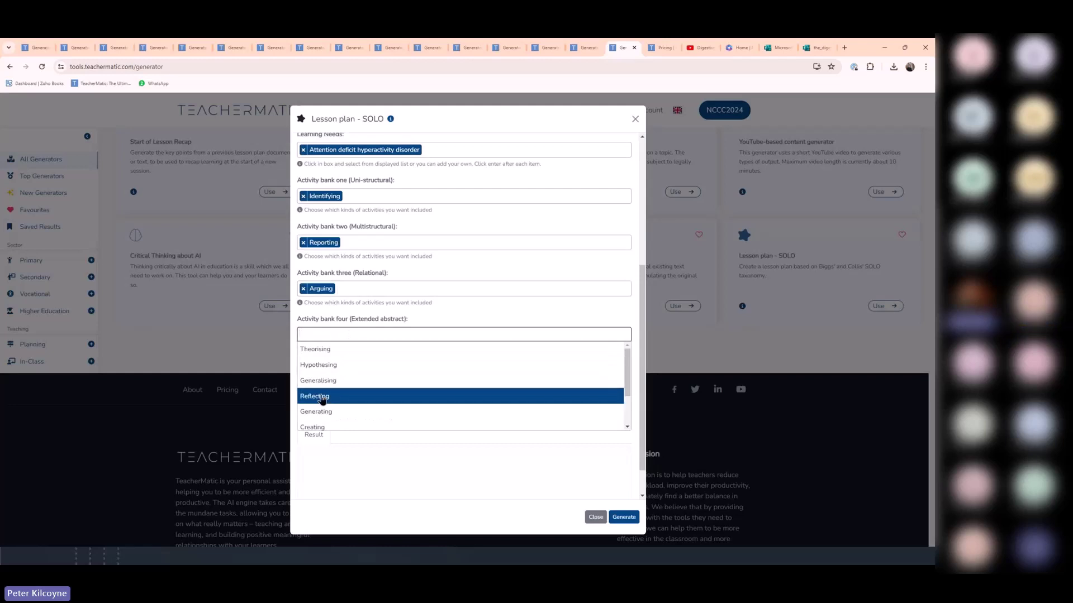
click(323, 398)
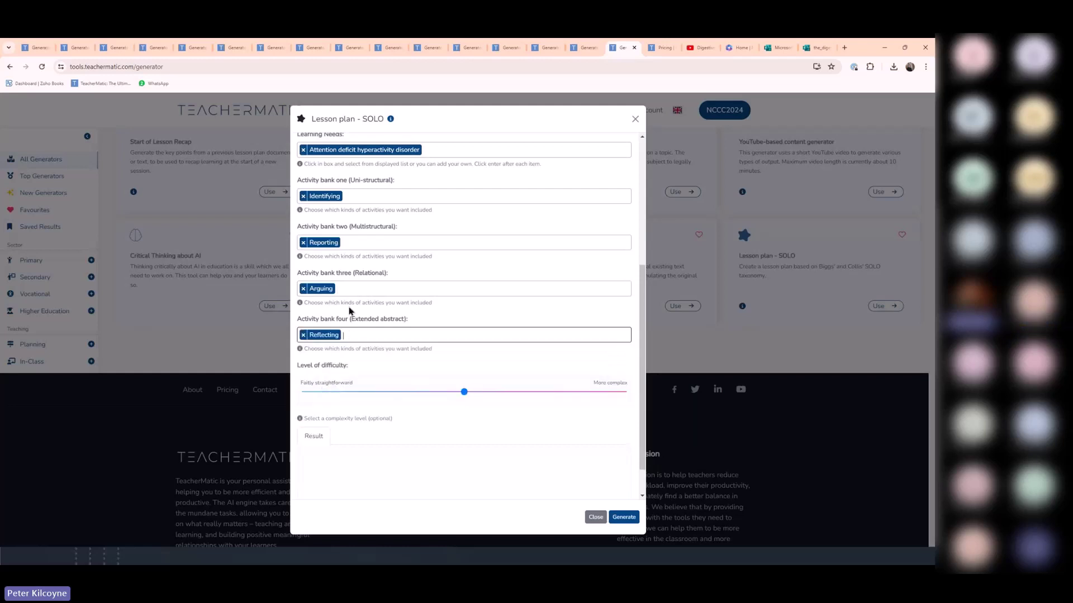
click(615, 522)
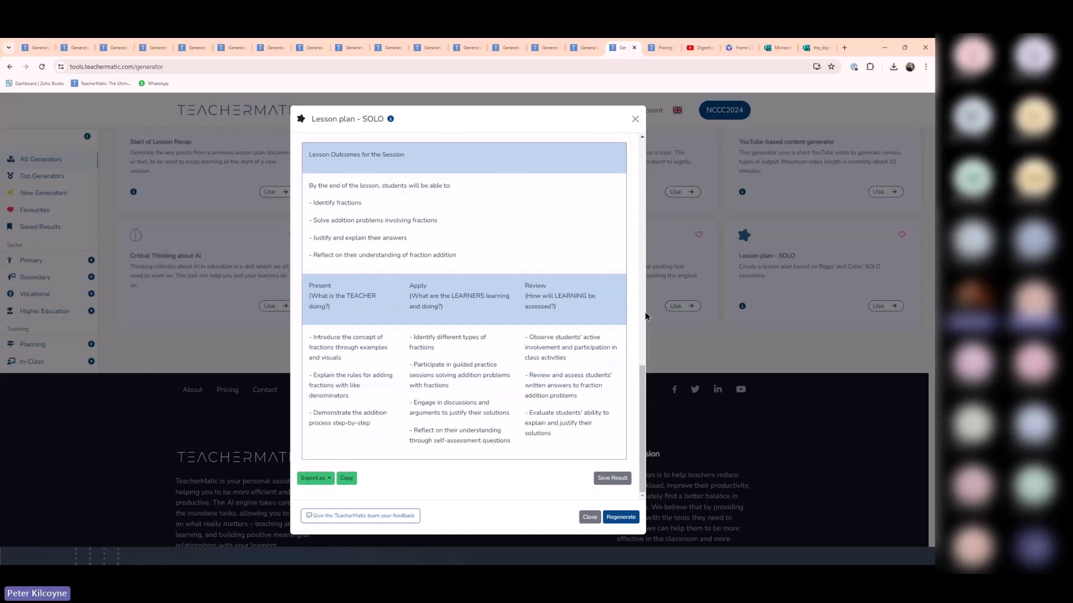
Review and copy the generated SOLO lesson plan, switch to Word, and paste it into a new blank document.
scroll(645, 307, up, 6)
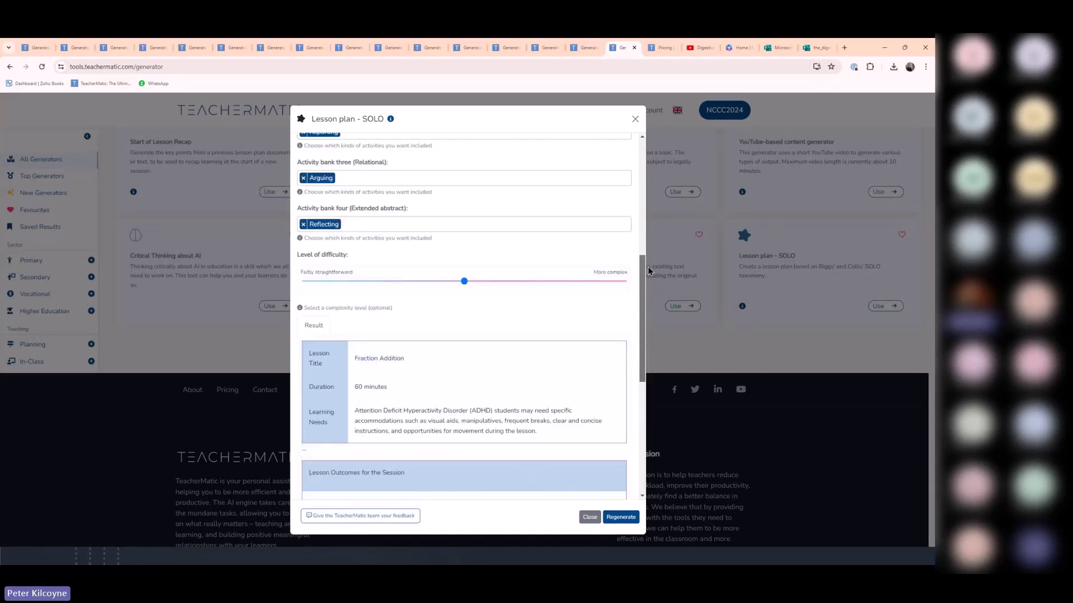
drag(648, 268, 653, 403)
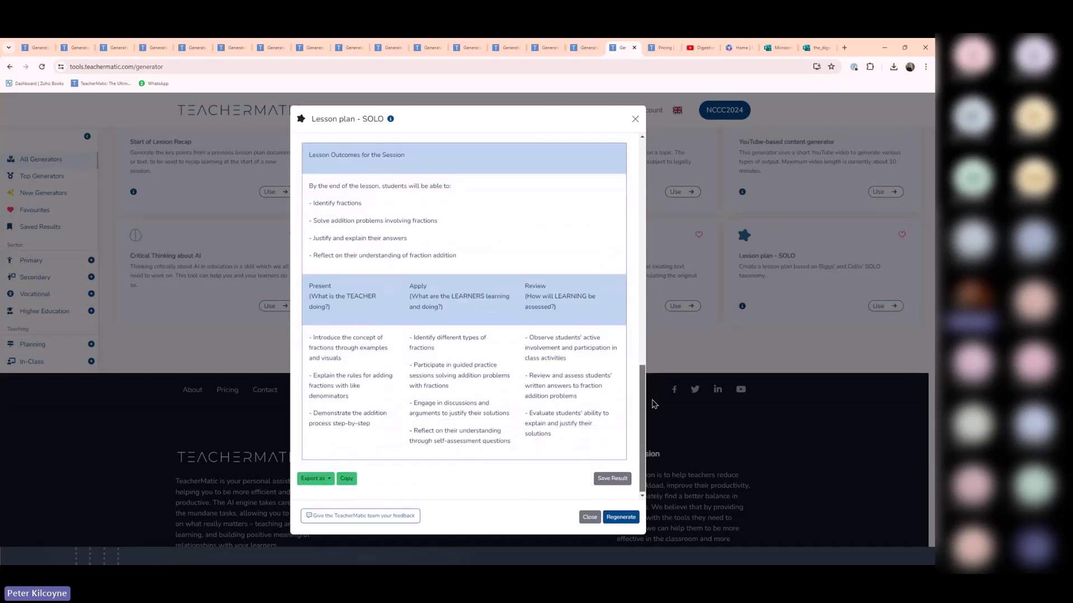
scroll(507, 360, up, 3)
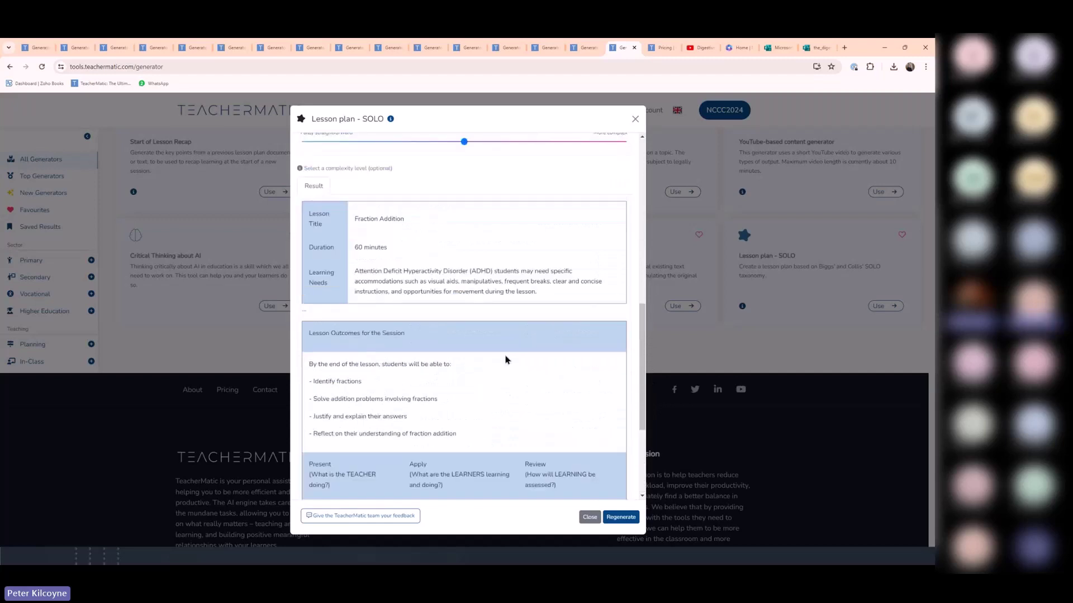
scroll(507, 360, down, 3)
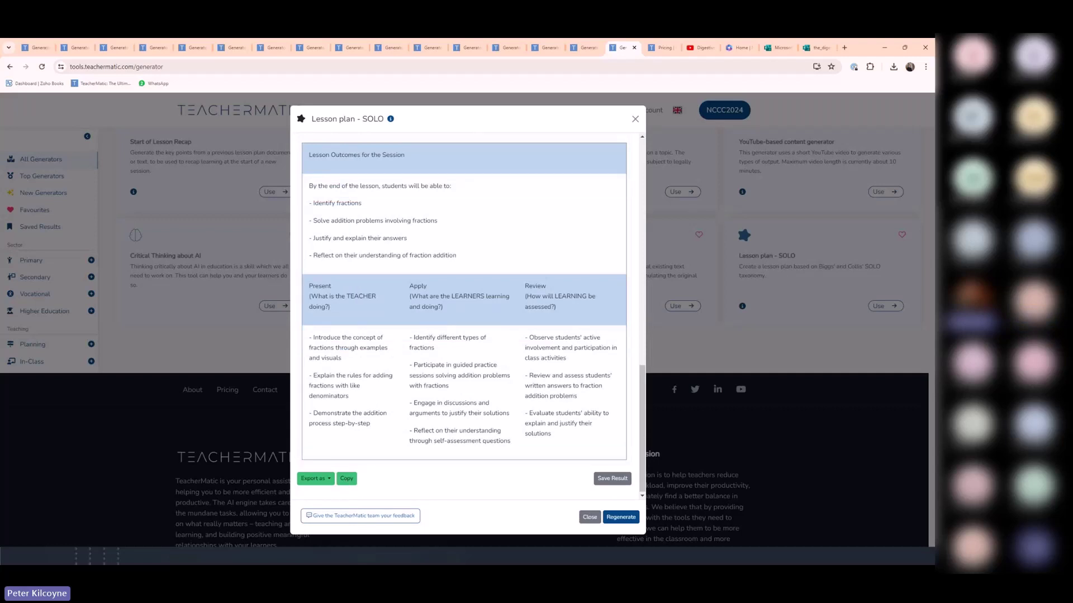
key(alt+Tab)
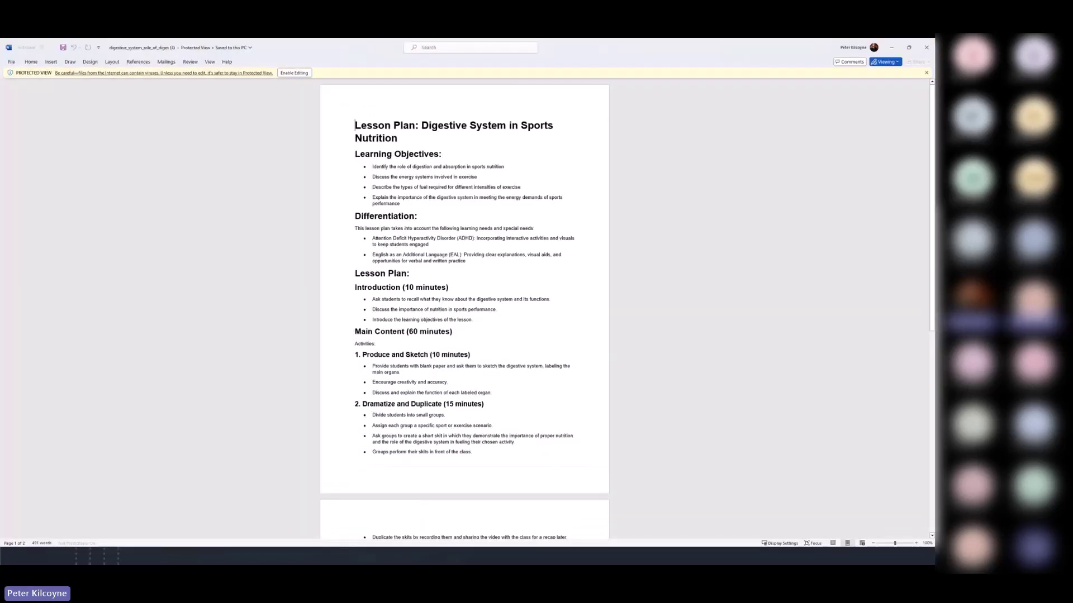
click(11, 63)
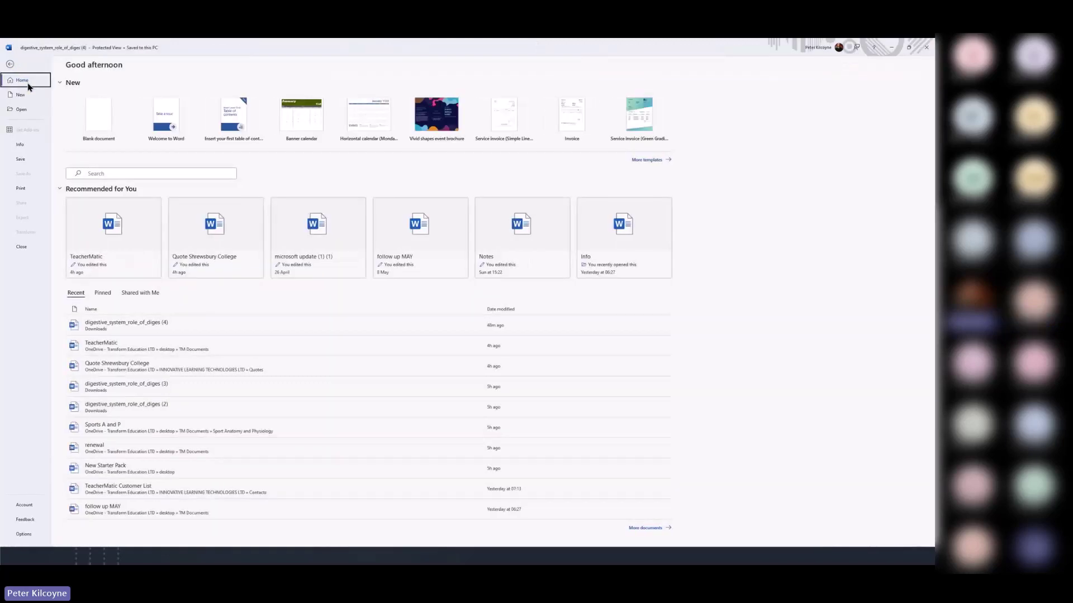
click(91, 115)
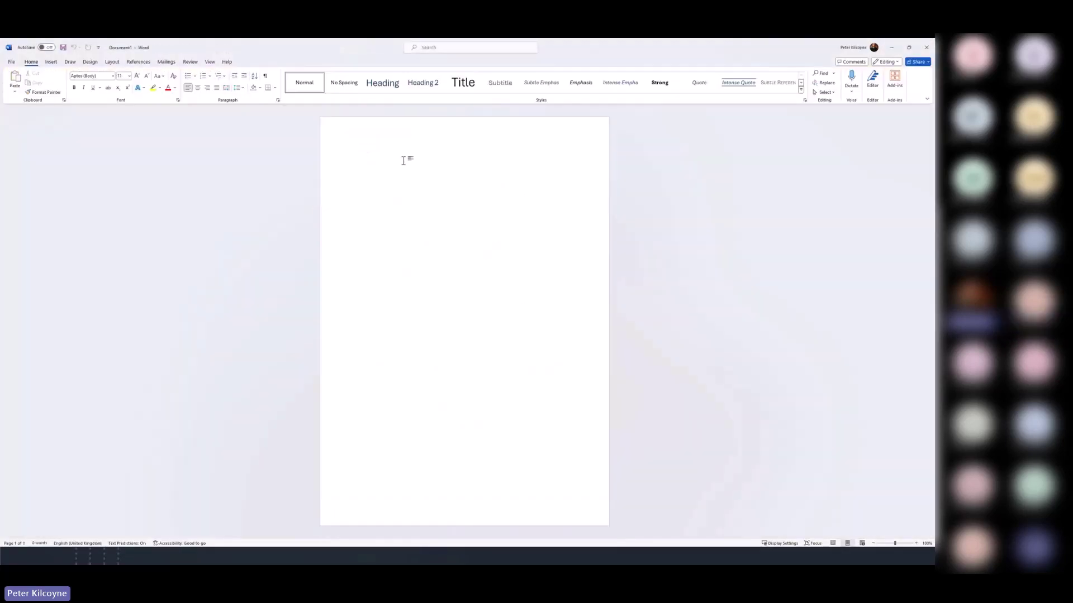
key(ctrl+v)
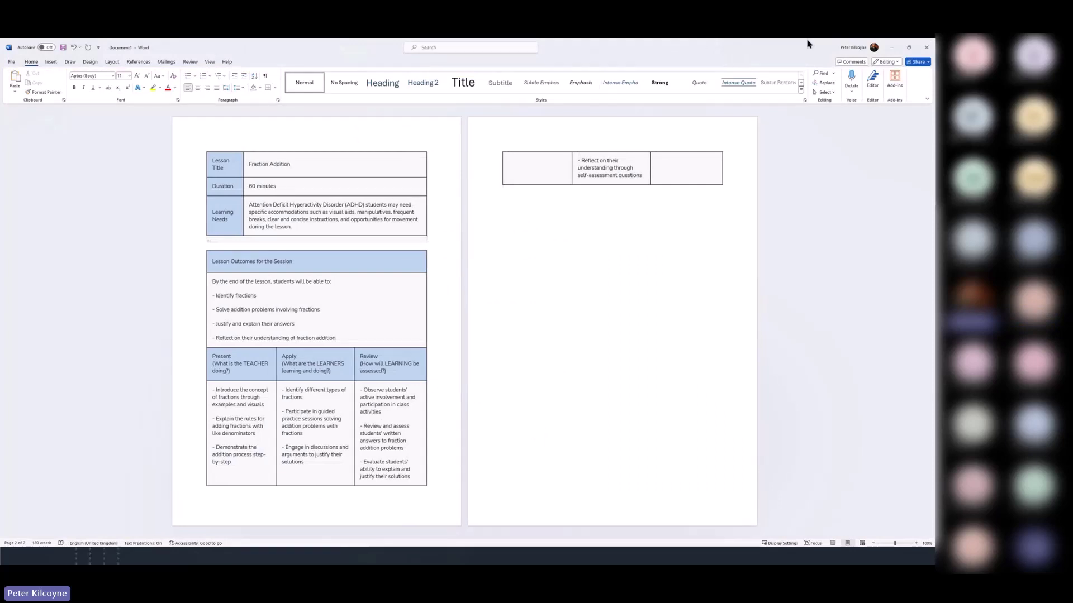
Minimise both Word windows to return to the browser and close the Lesson plan - SOLO generator.
click(892, 48)
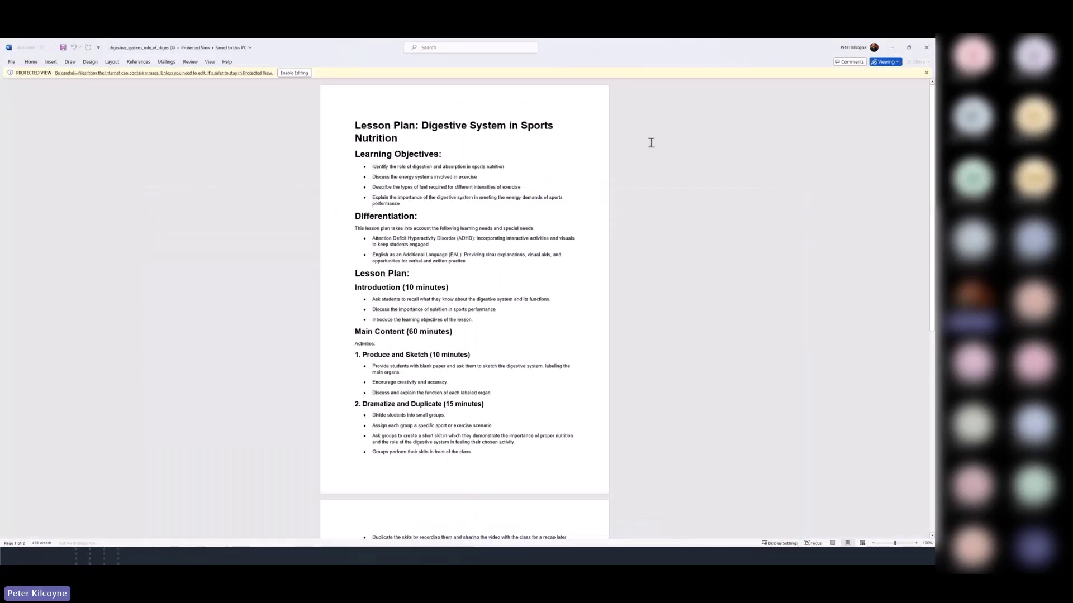
click(891, 51)
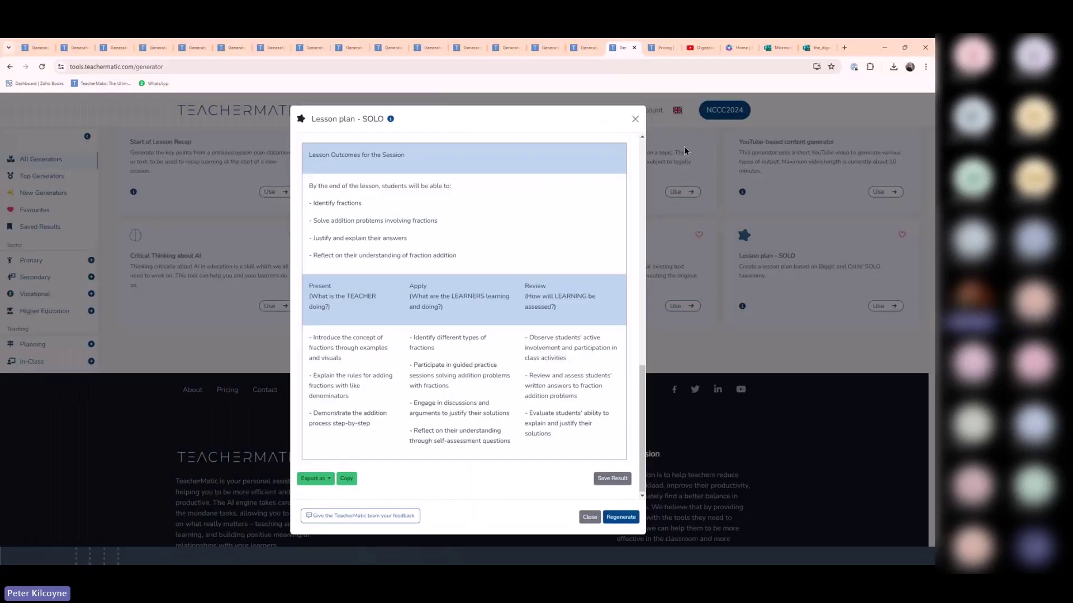
click(635, 118)
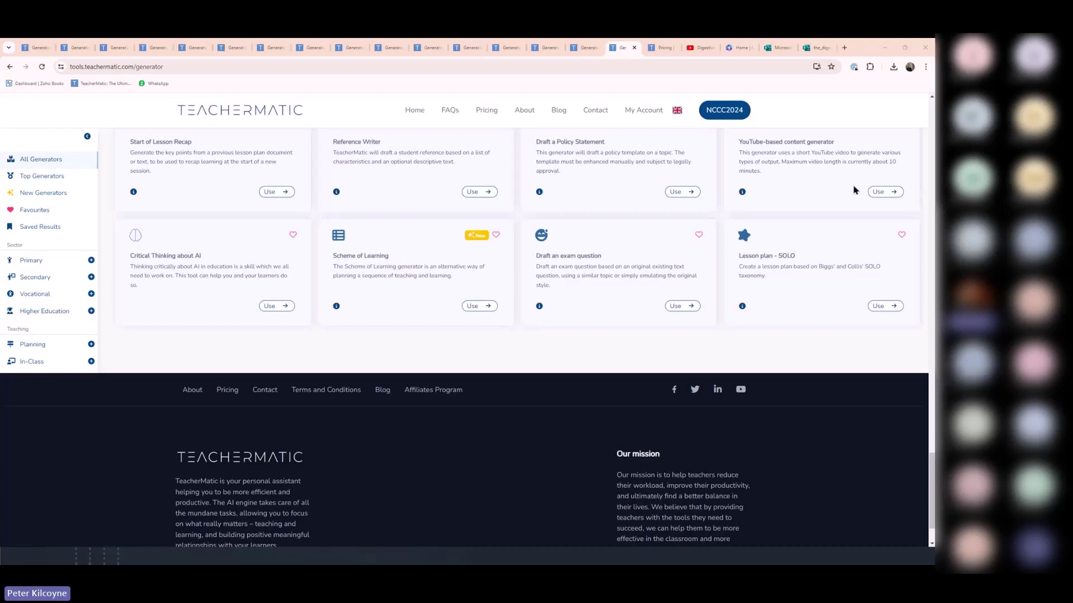
Return to the beginning of the generator list and search the generators for "Work".
scroll(491, 203, up, 3)
scroll(584, 275, up, 5)
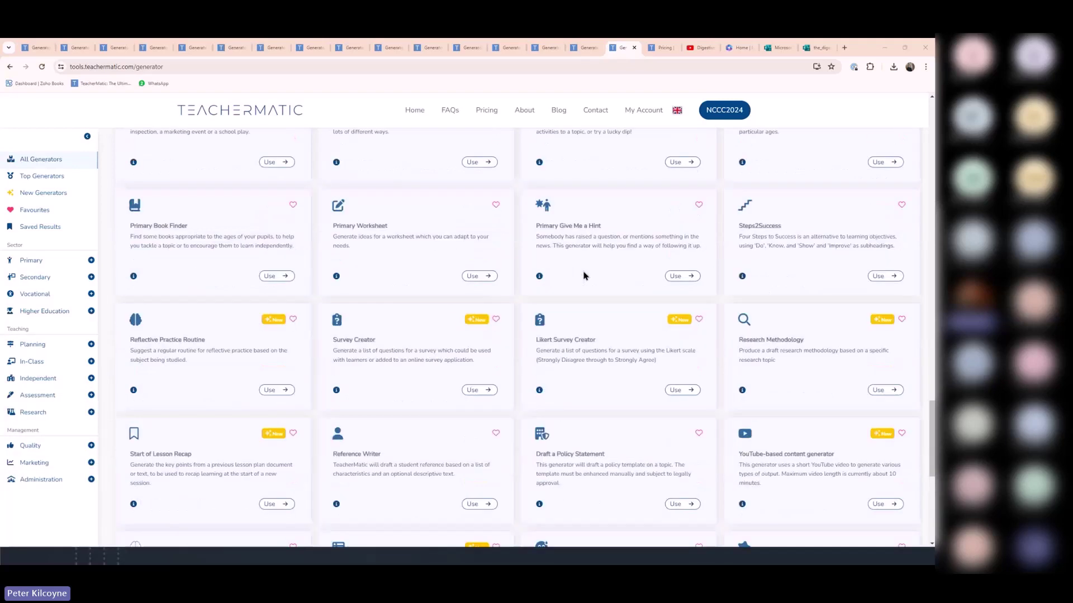
scroll(500, 322, up, 3)
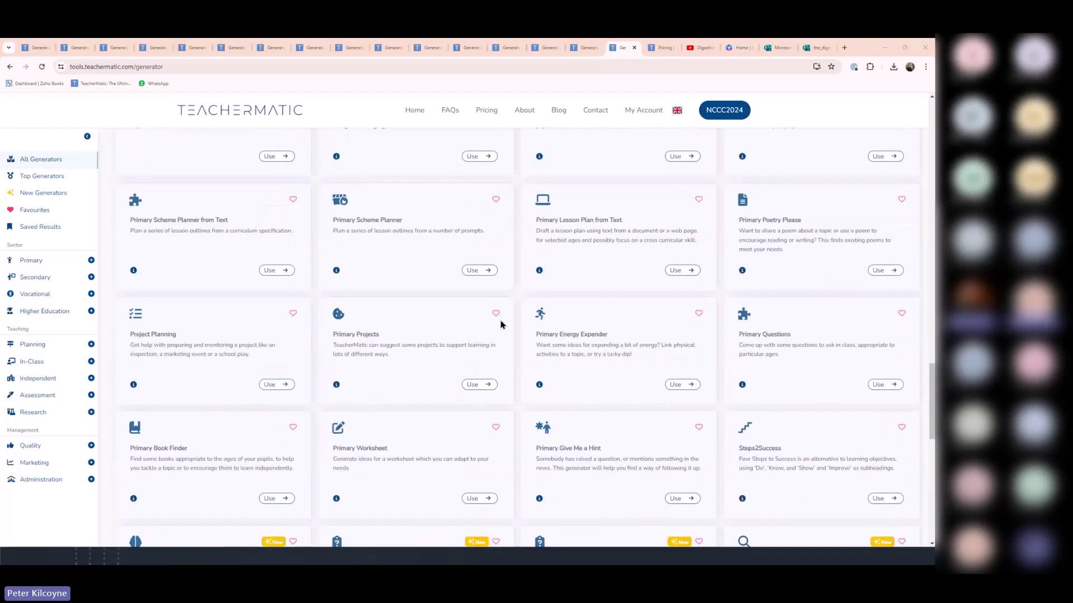
scroll(515, 307, up, 5)
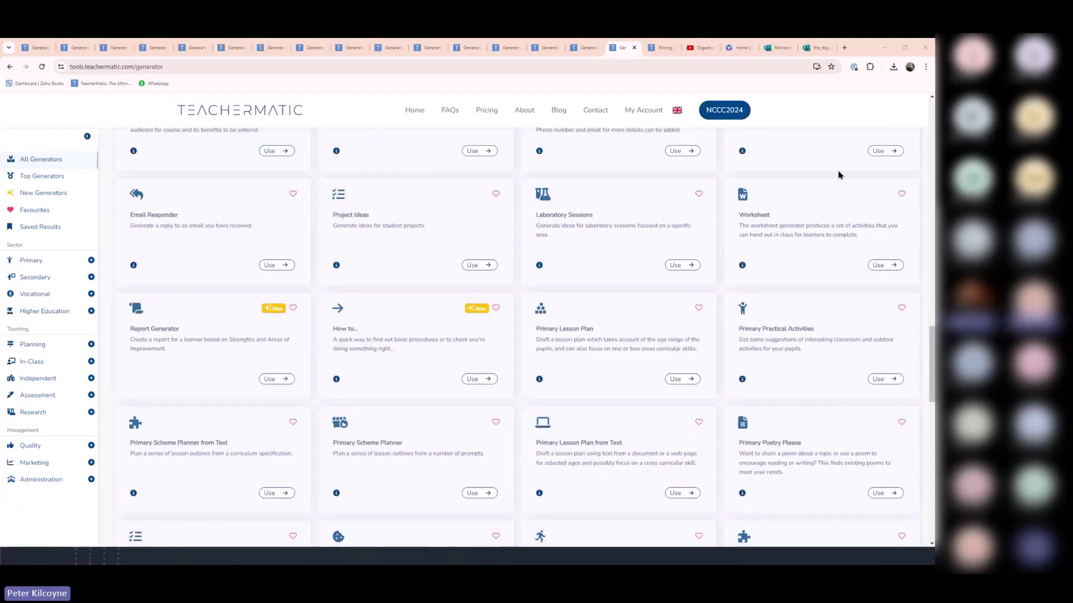
scroll(670, 167, up, 8)
scroll(807, 234, up, 8)
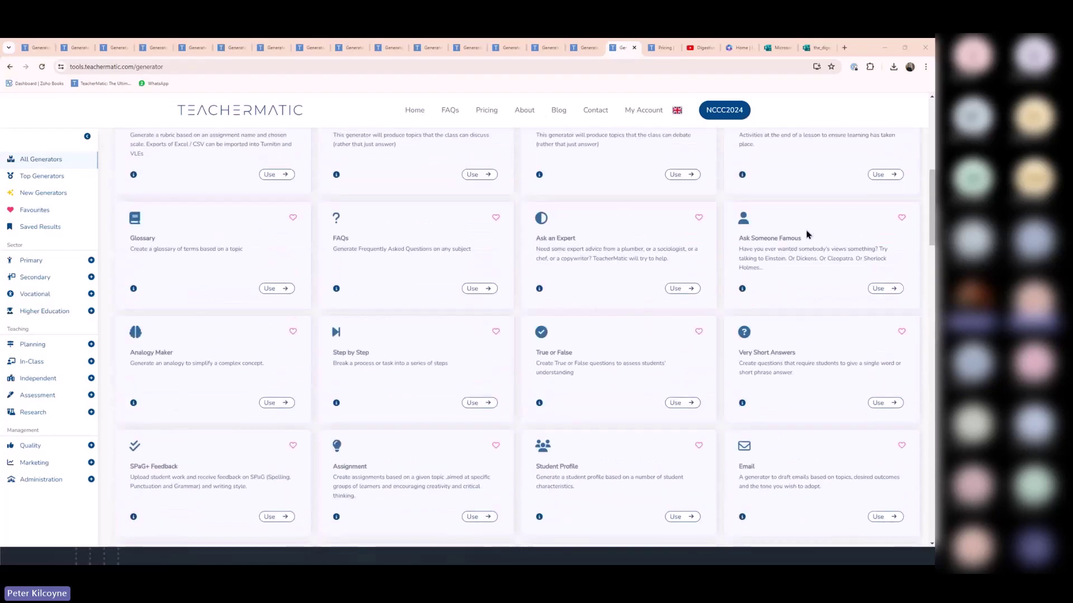
click(689, 146)
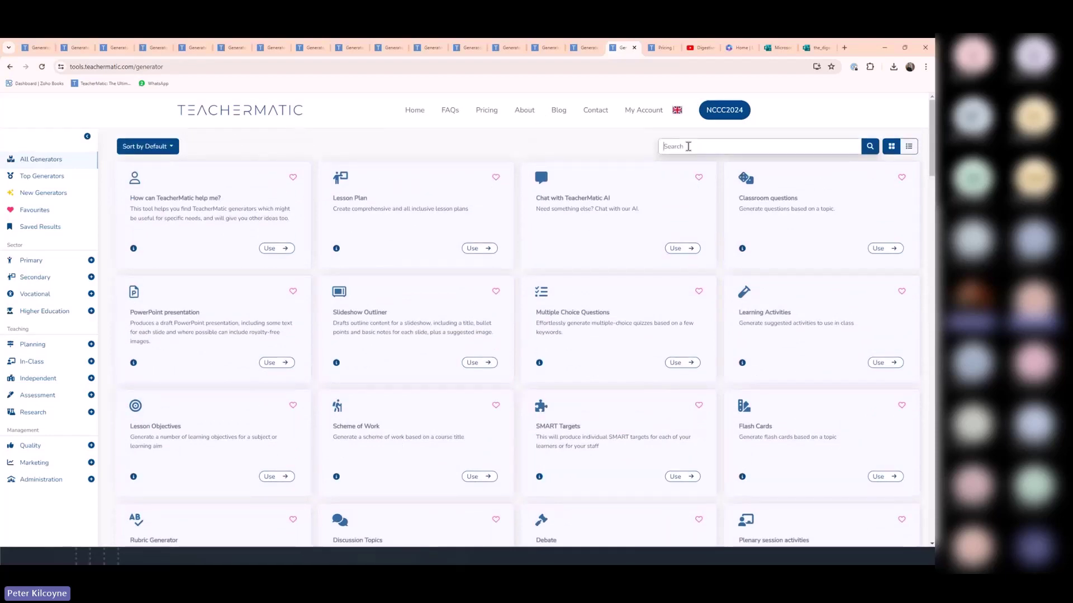
text(Work)
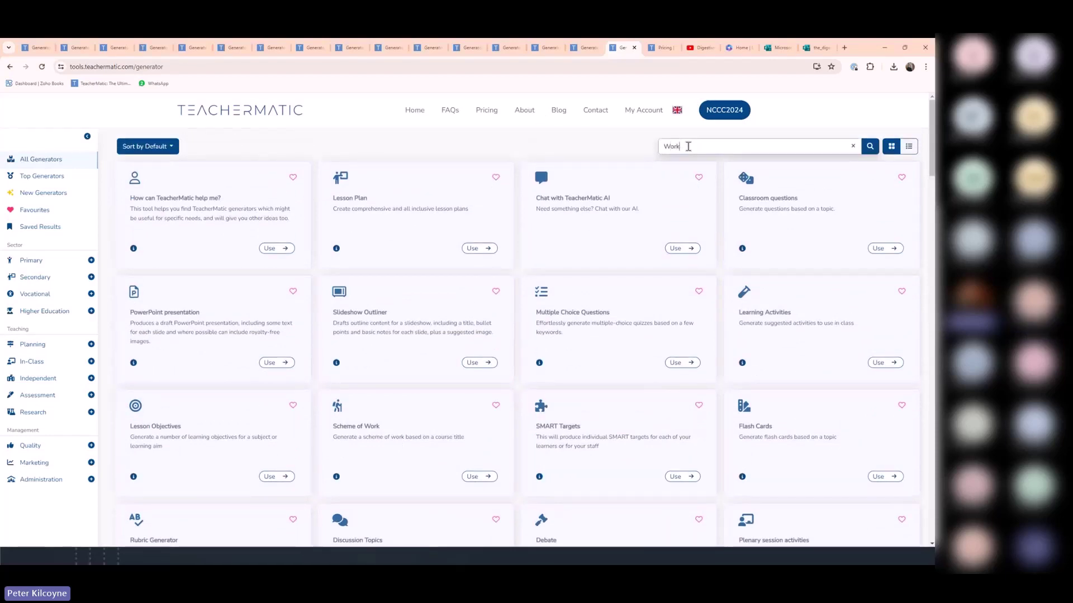
key(Return)
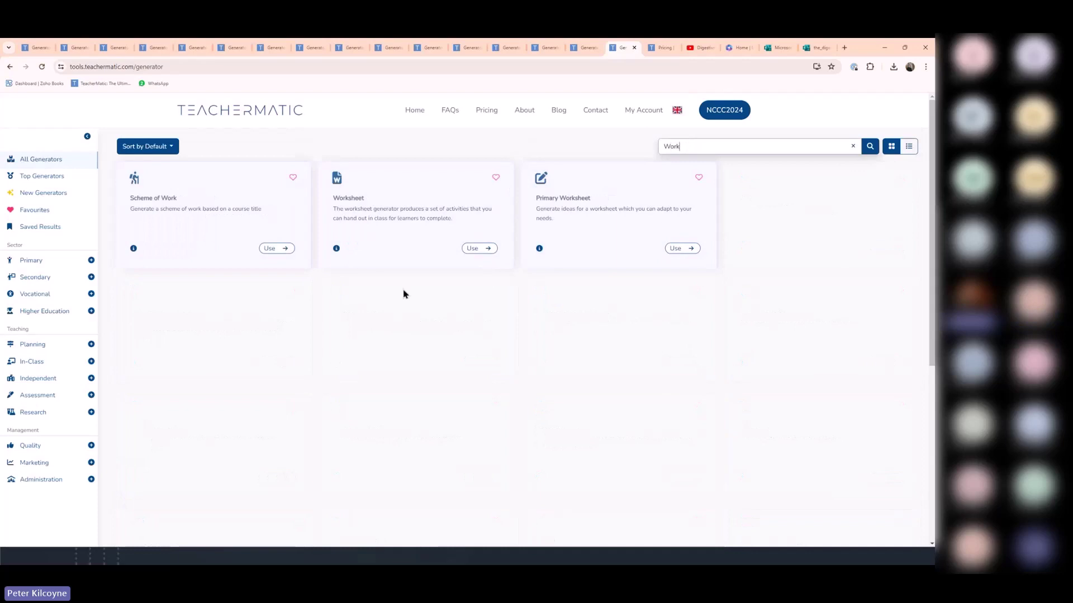
Open the Worksheet generator to show its options and close it without generating.
click(472, 247)
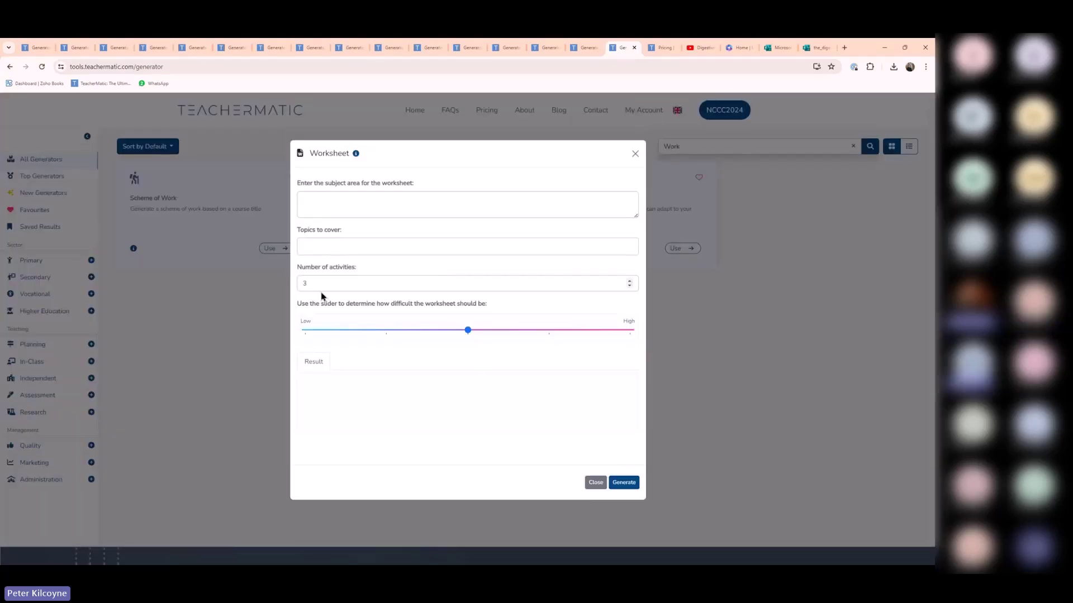
click(635, 154)
click(636, 154)
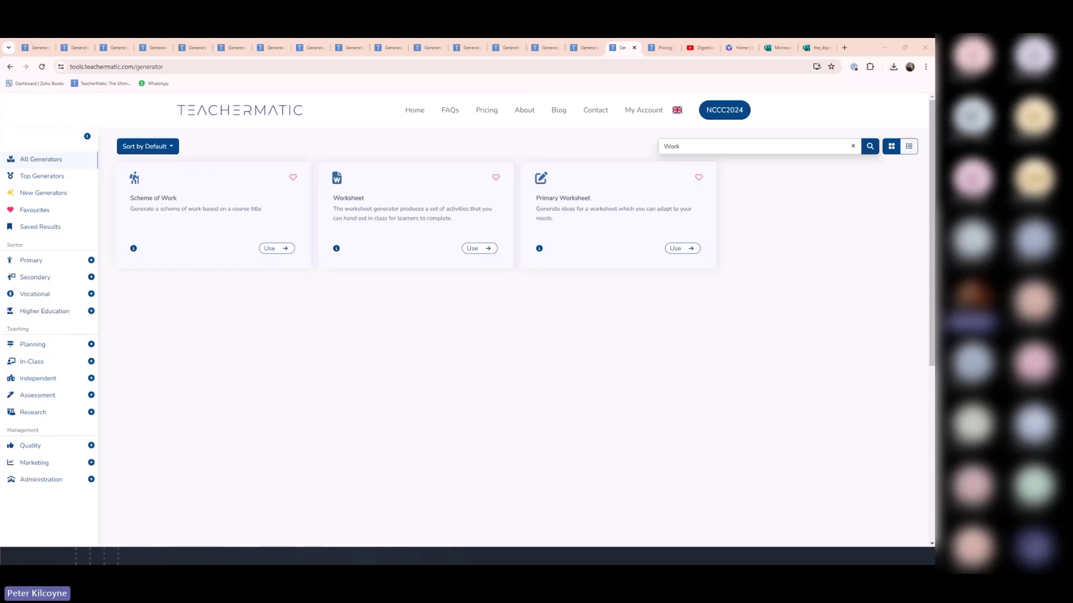
Open the TeacherMatic pricing plans page and switch back to the PowerPoint slideshow, going one slide back.
click(491, 111)
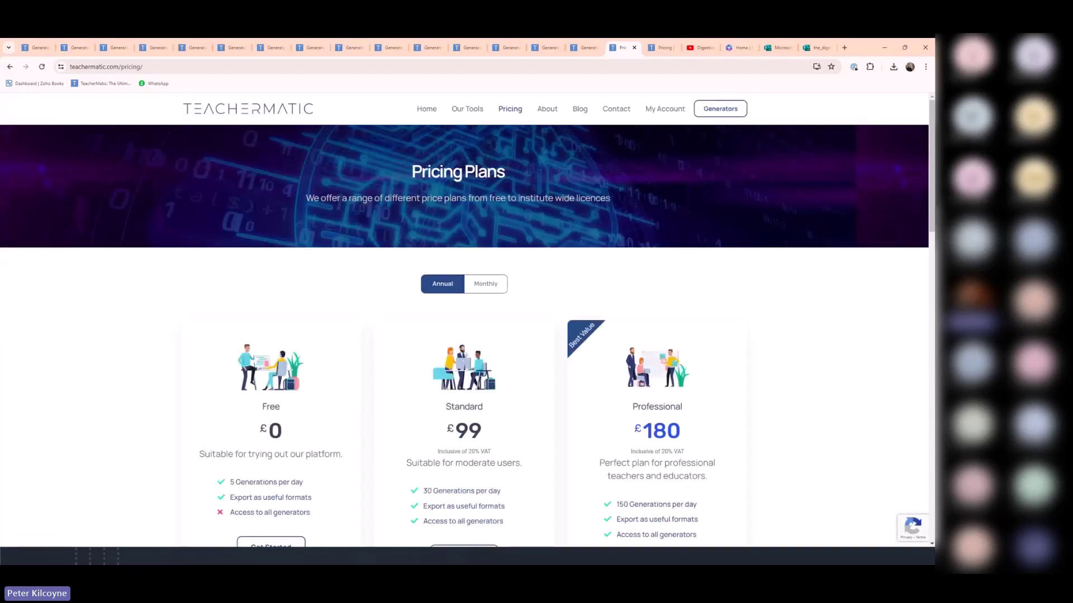
key(alt+Tab)
key(Left)
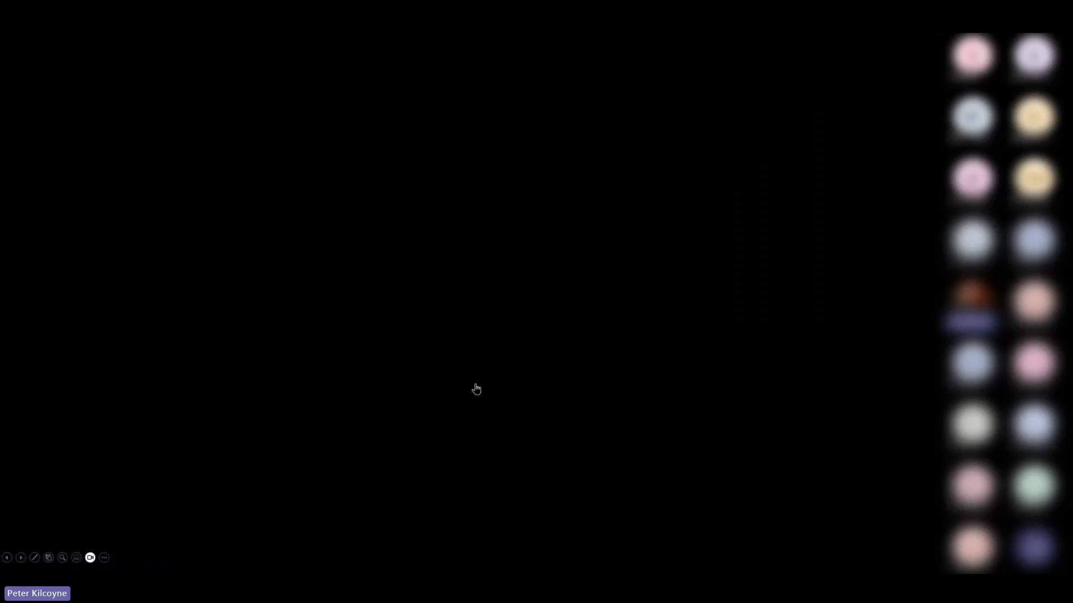